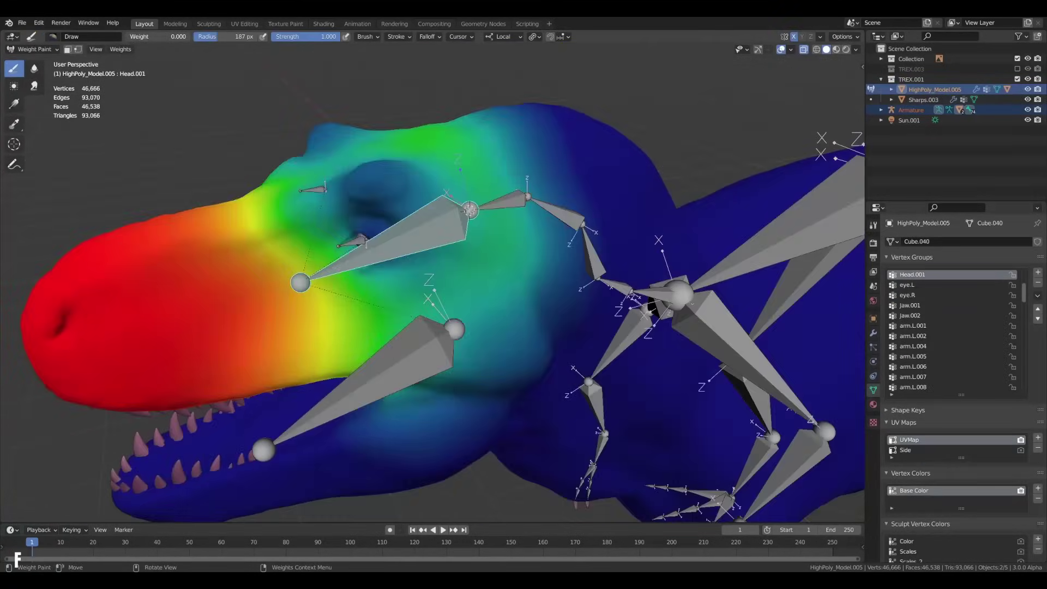
drag(327, 180, 354, 207)
key(f)
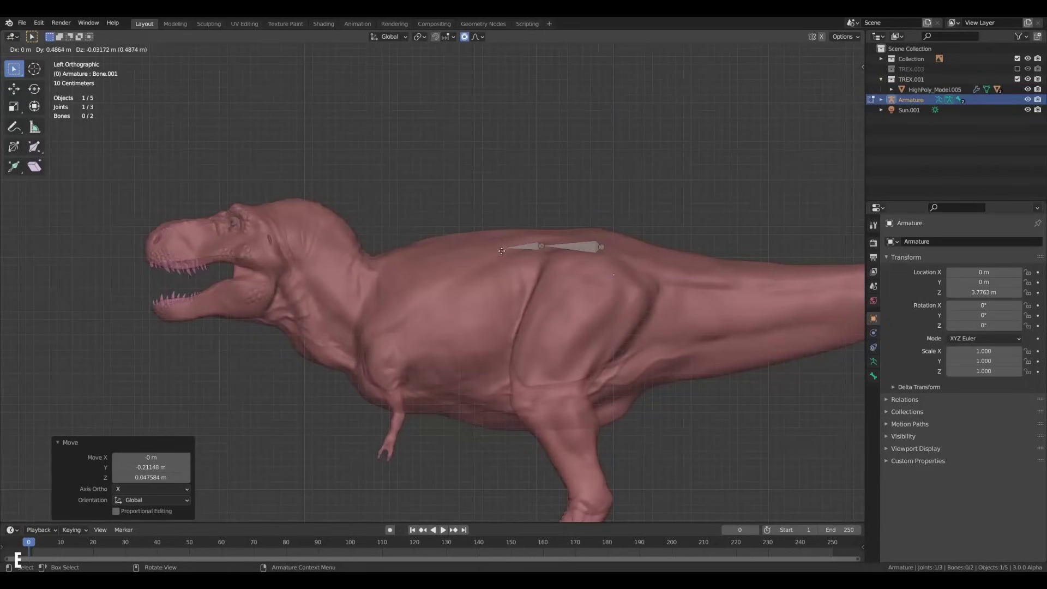
click(502, 250)
key(e)
key(Escape)
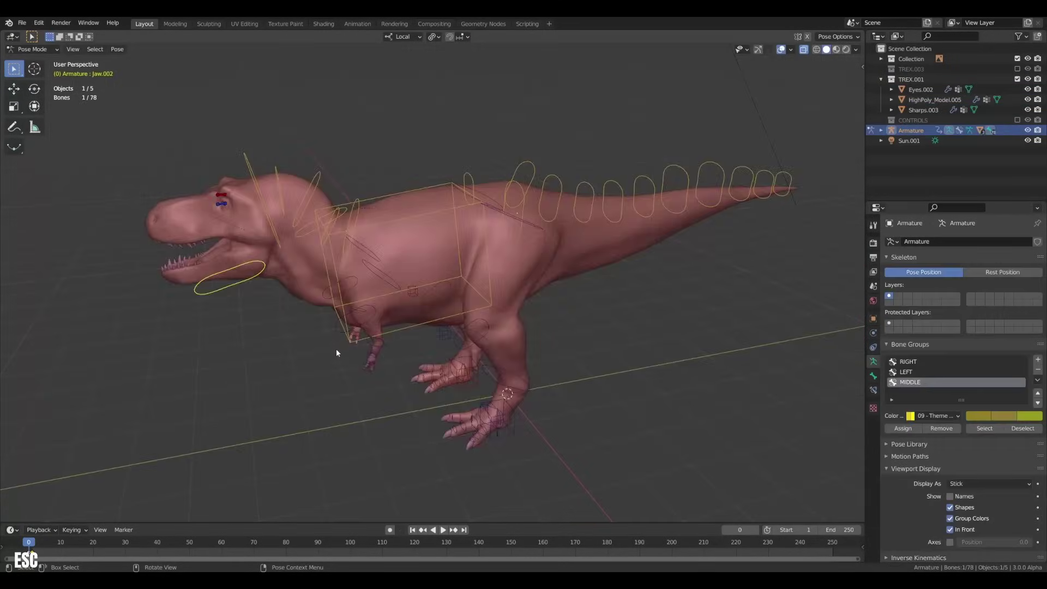
middle_drag(336, 349, 262, 354)
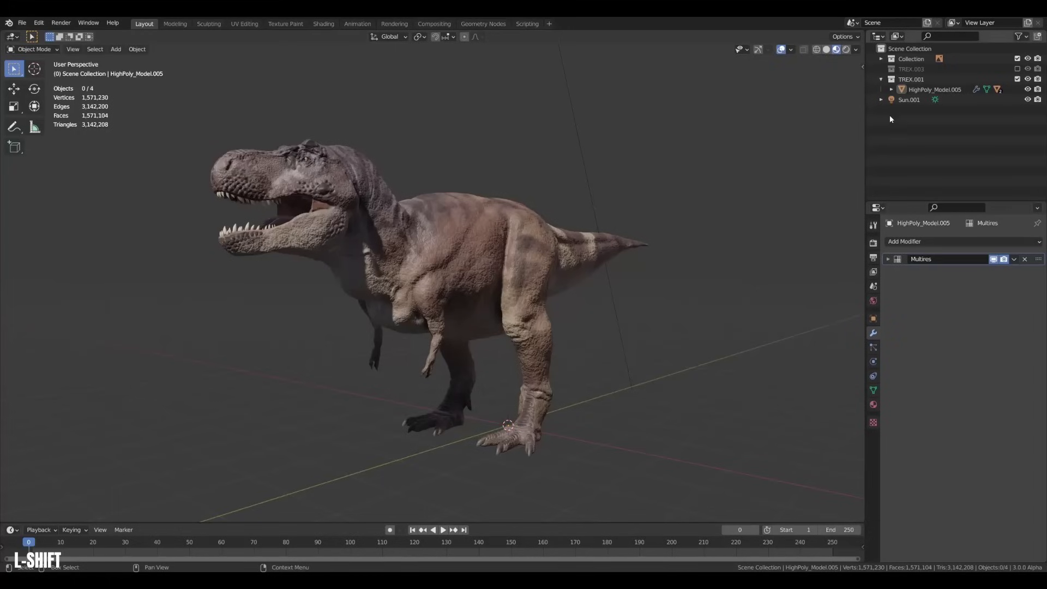
middle_drag(479, 236, 586, 219)
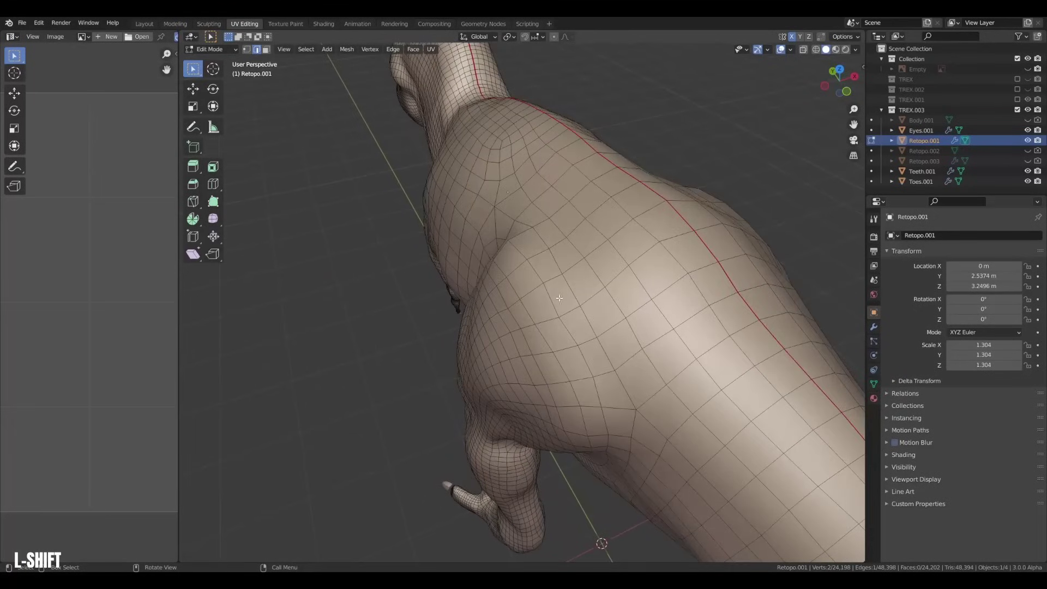
middle_drag(559, 298, 658, 322)
middle_drag(591, 322, 525, 309)
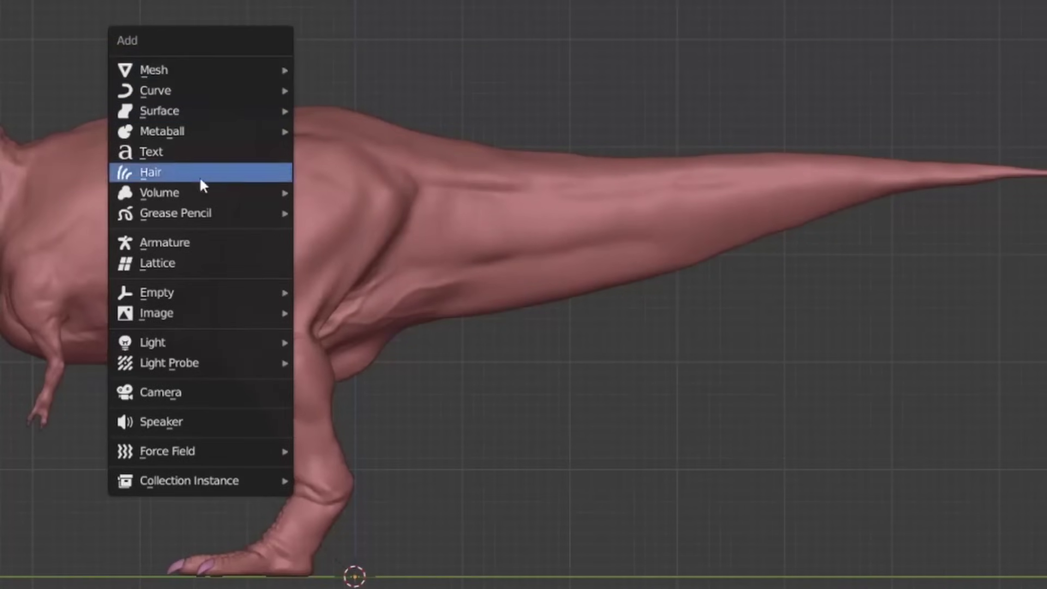
Add an armature at the world origin and raise it 3.7763 m along Z.
click(215, 243)
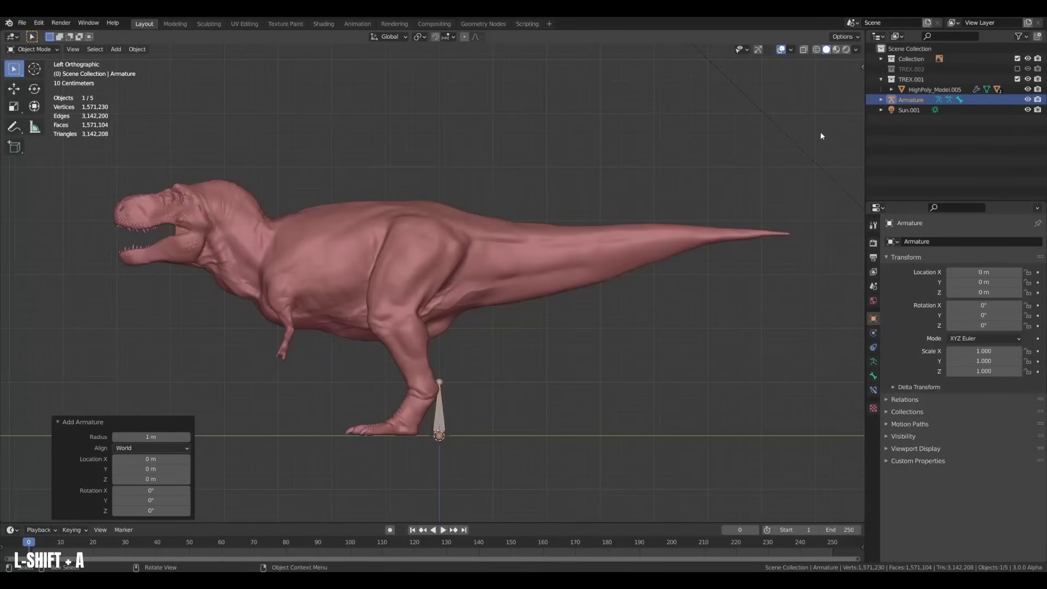
key(g)
key(z)
click(516, 144)
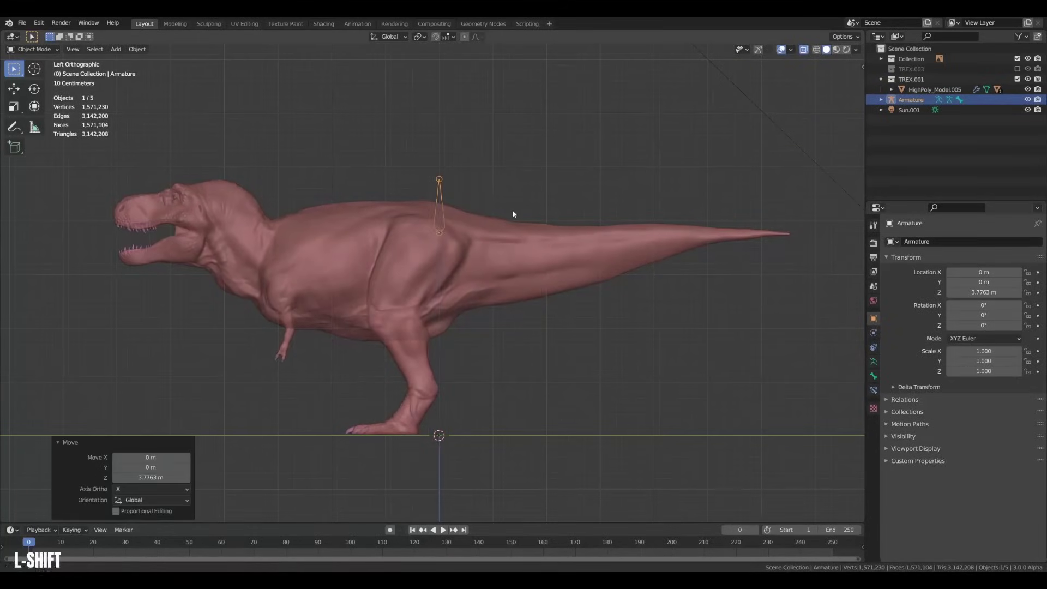
In edit mode, reposition both ends of the first bone so it lies horizontally along the dinosaur's hip.
shift+middle_drag(514, 211, 521, 253)
scroll(520, 253, up, 2)
key(Tab)
key(g)
click(377, 249)
click(443, 280)
key(g)
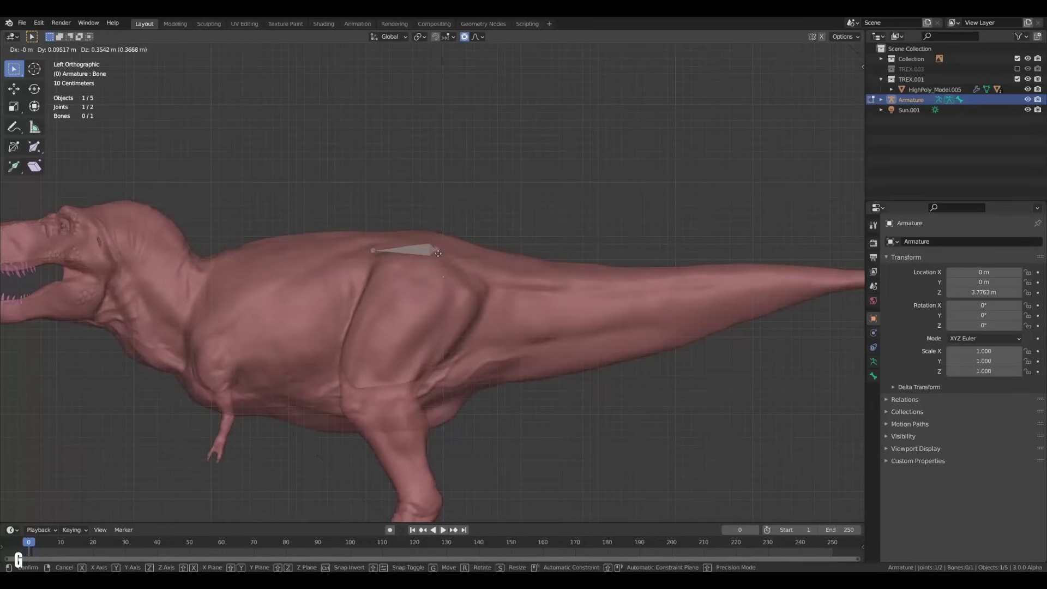
click(437, 255)
Refine the hip bone's two ends and extrude a spine bone forward from its front end.
click(374, 251)
key(g)
click(355, 248)
key(g)
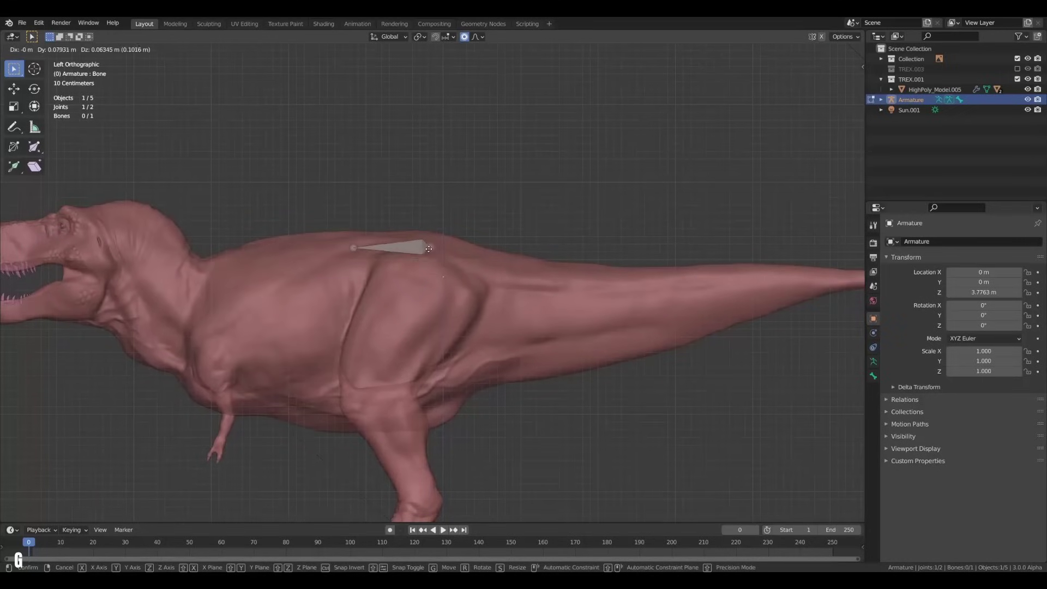
click(374, 248)
shift+middle_drag(373, 249, 539, 248)
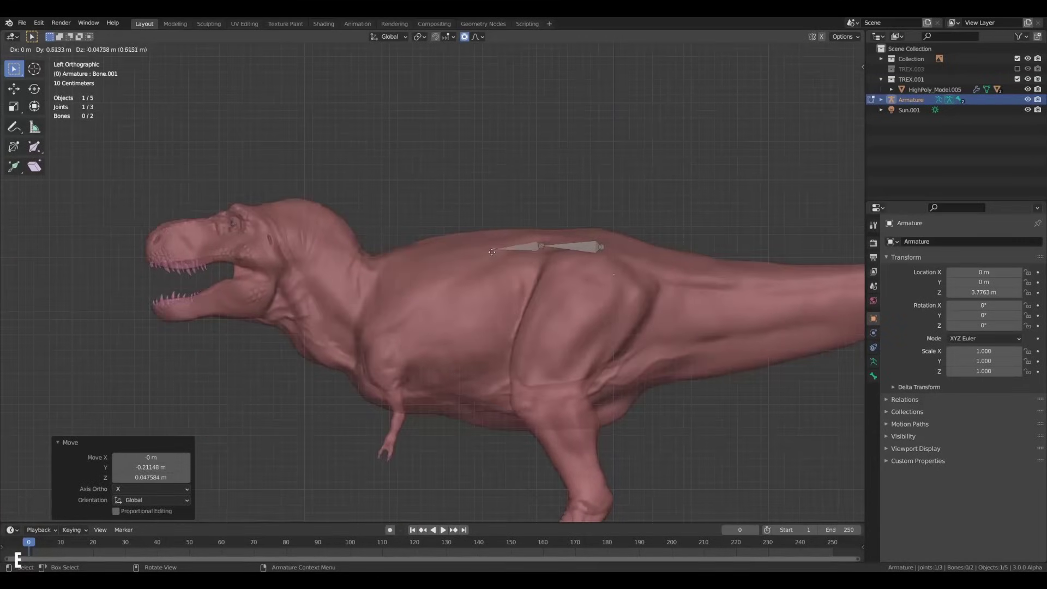
click(501, 250)
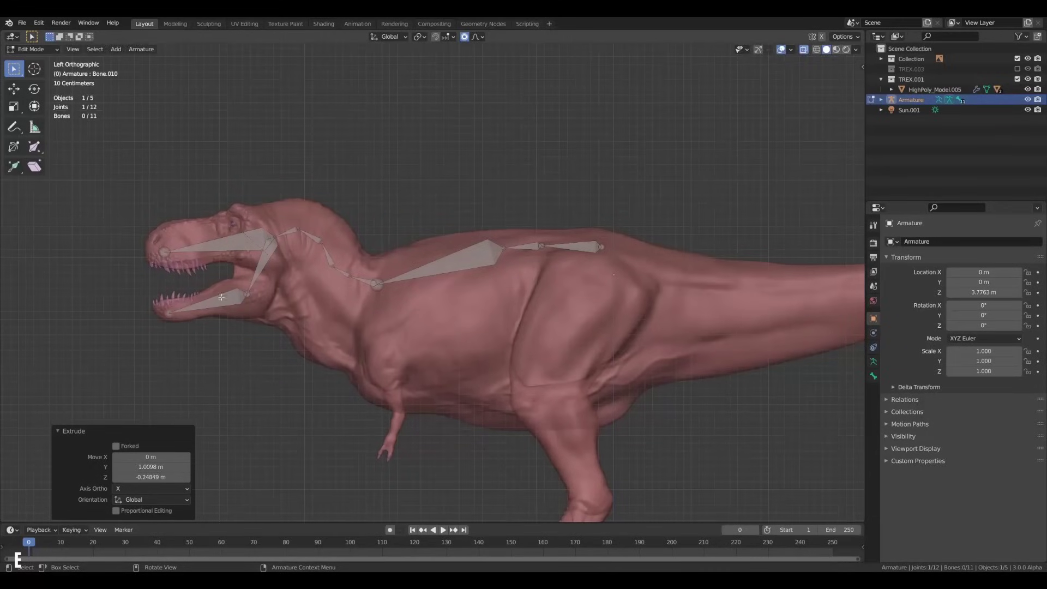
Adjust the head bone's tip at the snout and its joint at the back of the skull.
click(164, 252)
key(g)
click(163, 247)
click(275, 238)
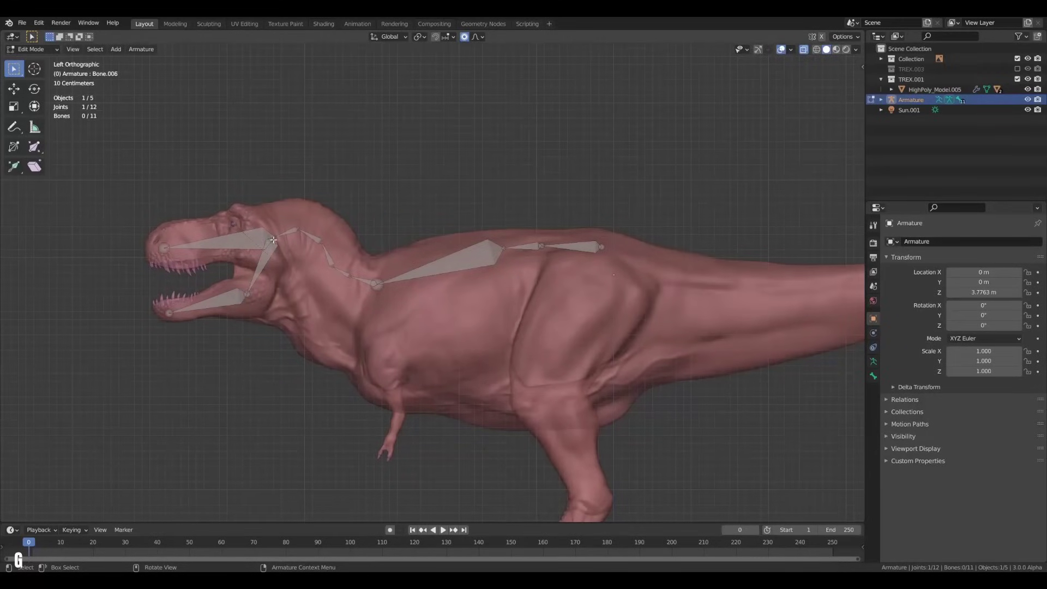
key(g)
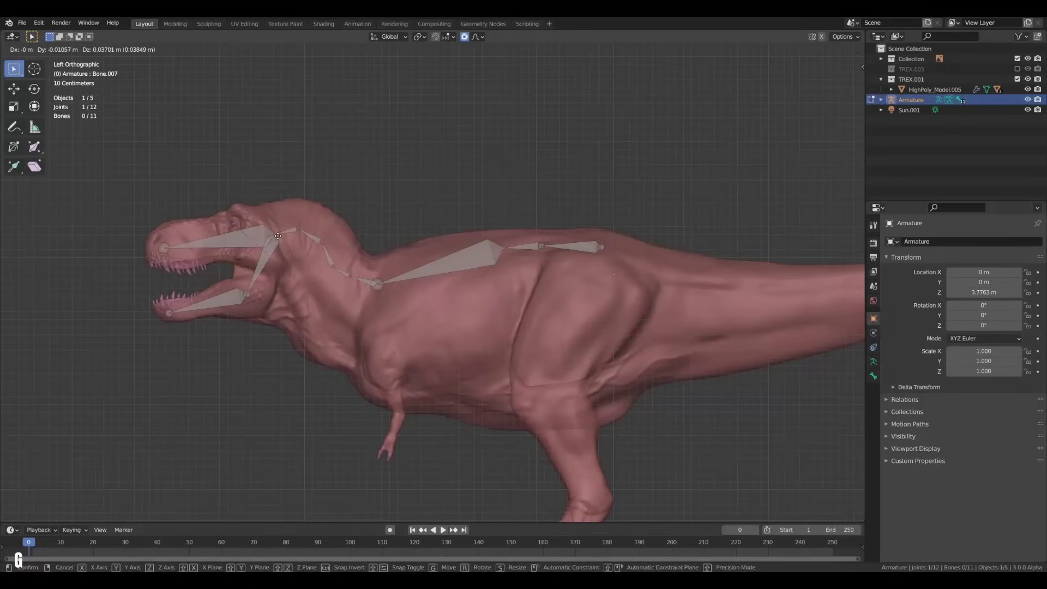
click(278, 236)
Adjust the hip bone's rear joint and extrude the first tail bones backward from it.
shift+middle_drag(443, 304, 253, 292)
click(409, 235)
shift+middle_drag(409, 235, 344, 224)
key(g)
click(351, 226)
key(e)
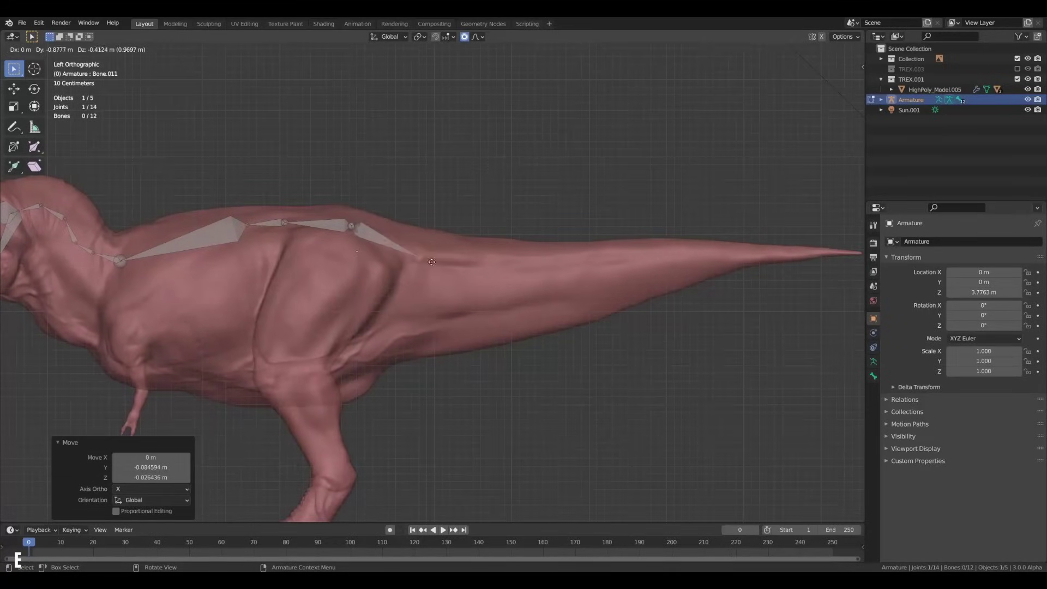
click(412, 254)
key(e)
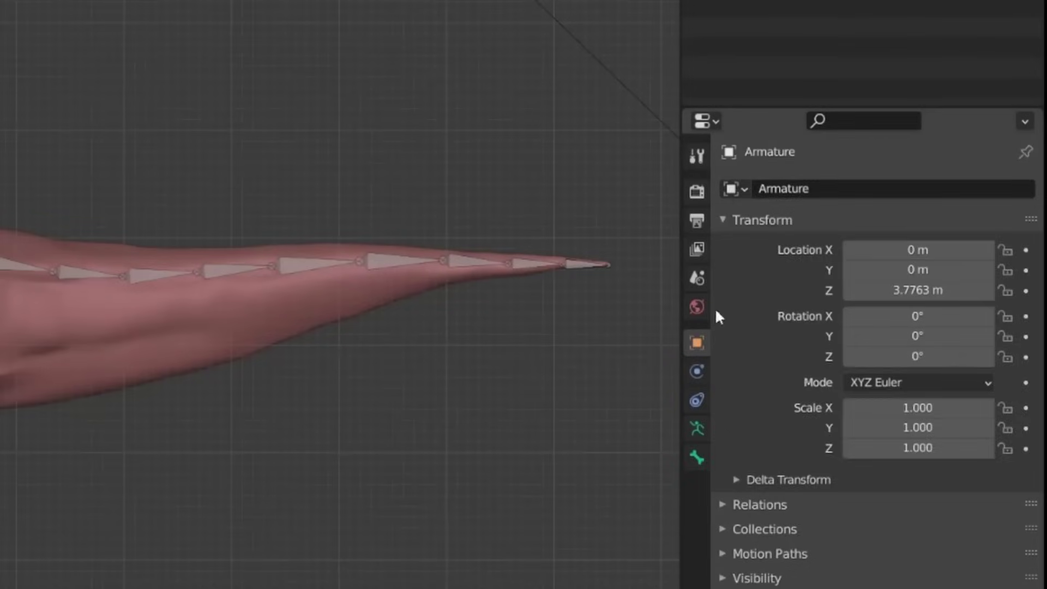
Rename the hip bone as Hip and the first tail bone as Tail.001.
click(873, 376)
click(952, 237)
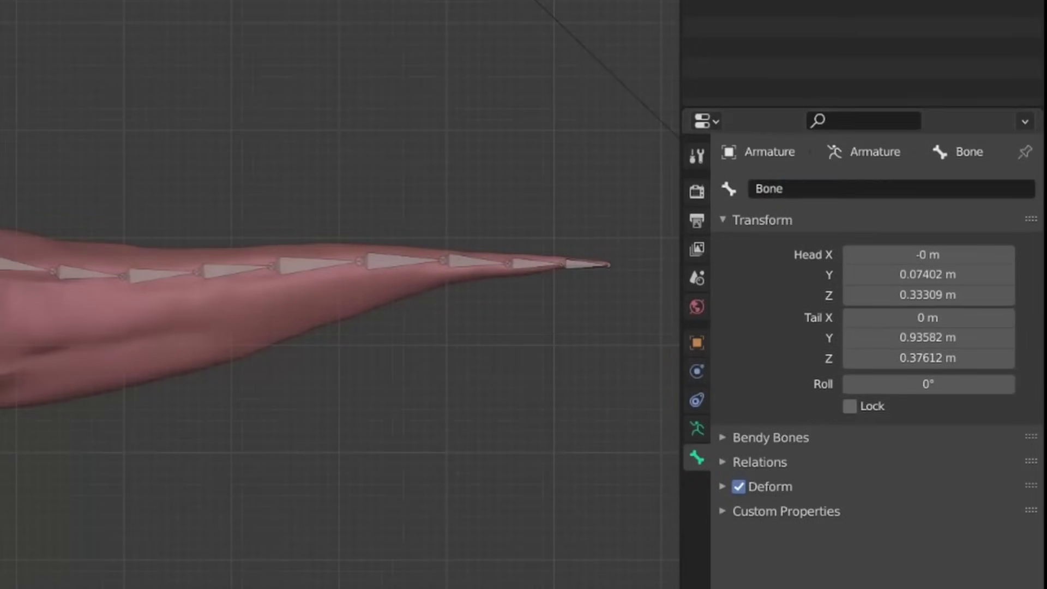
double_click(798, 188)
text(Hip)
key(Return)
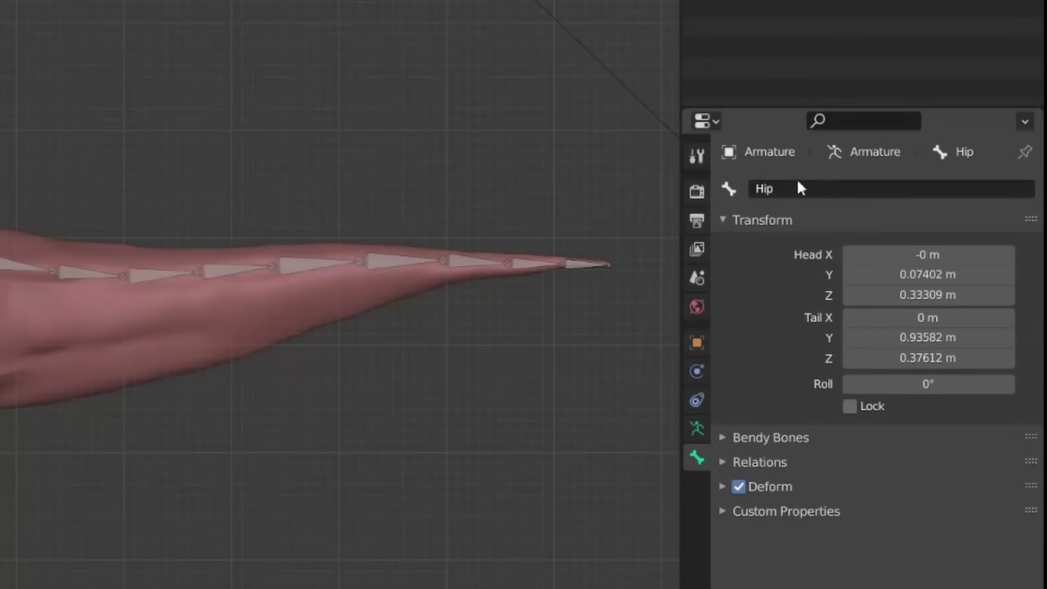
double_click(780, 188)
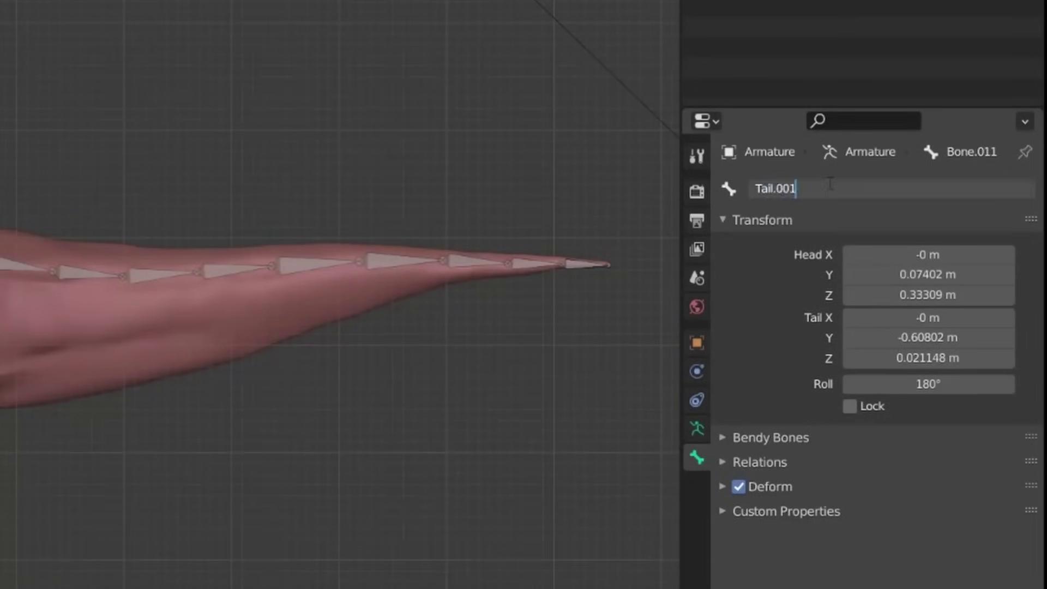
key(Return)
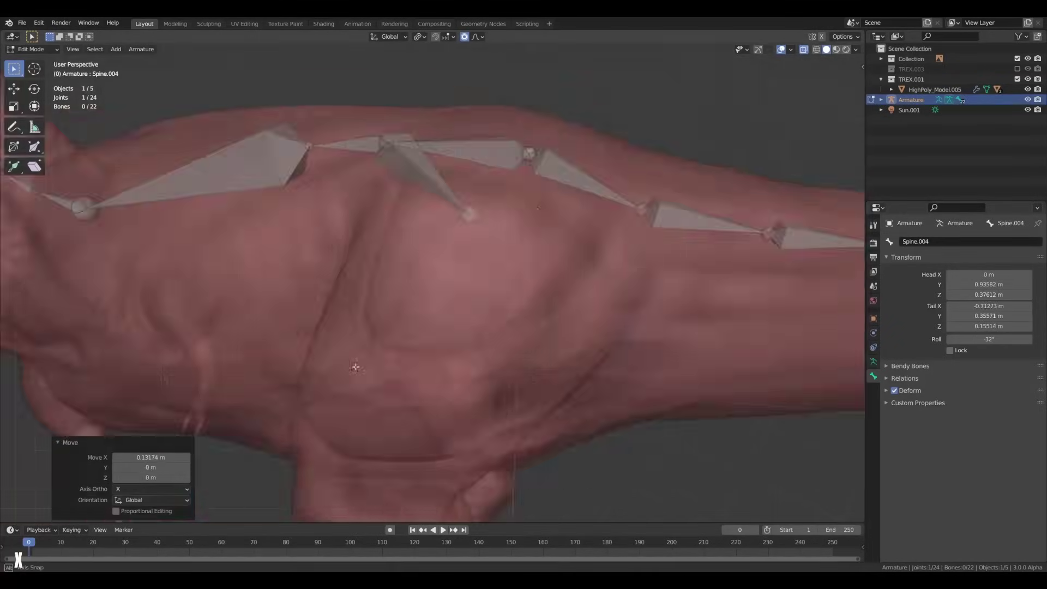
Position the tip of the bone branching from the spine at the left hip socket, moving it along X, Y and Z.
alt+middle_drag(355, 367, 427, 280)
key(g)
key(x)
click(447, 314)
key(g)
key(y)
click(420, 305)
key(g)
key(z)
click(420, 321)
scroll(420, 321, down, 4)
Extrude the left thigh bone from the hip socket to the knee, about 0.85 m along Y and -1.74 m along Z.
key(e)
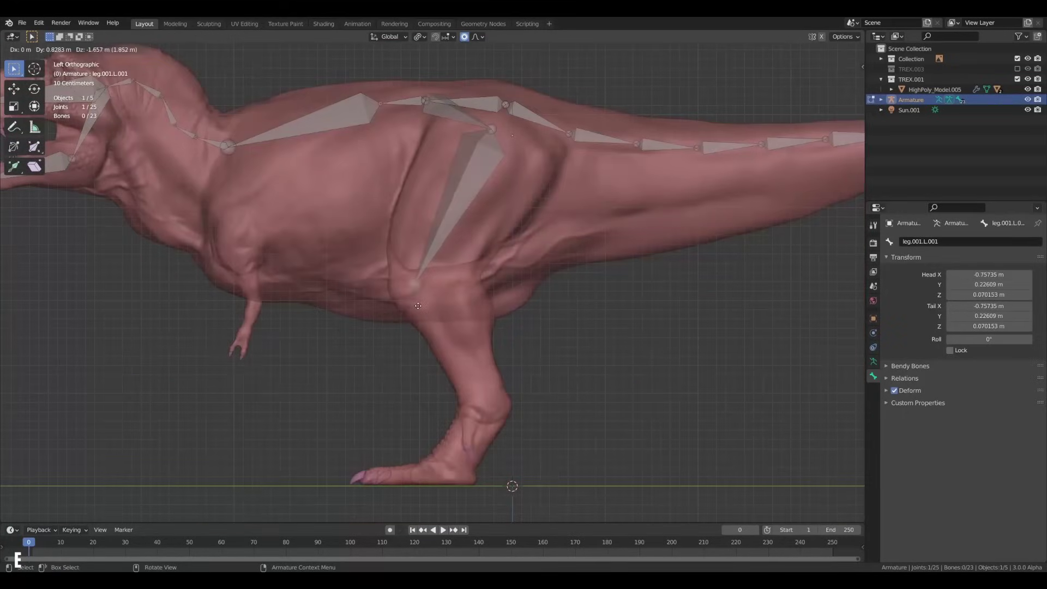
click(417, 309)
shift+middle_drag(417, 309, 414, 246)
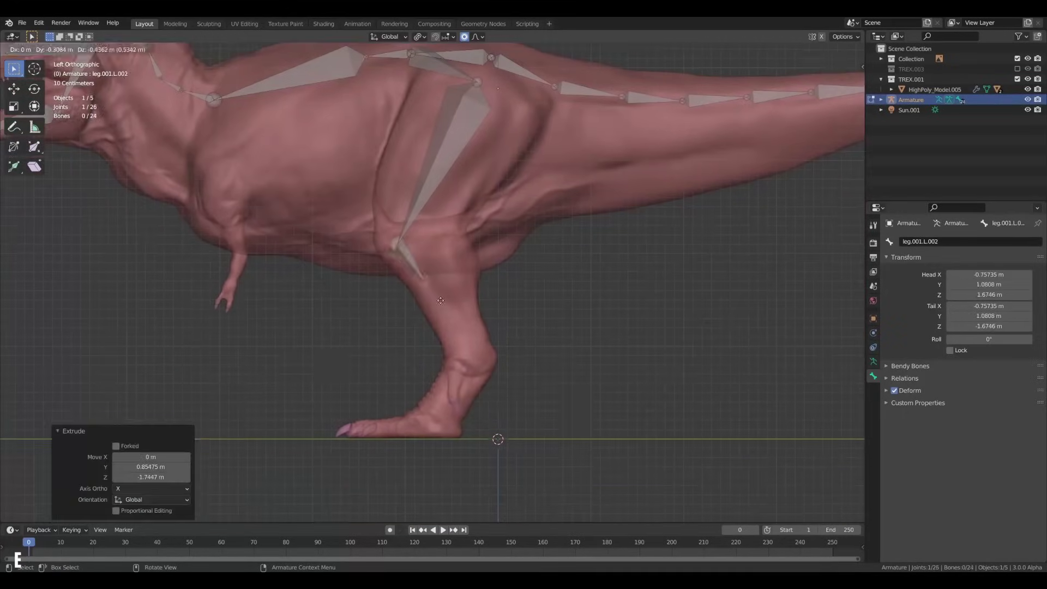
Centre the left ankle and knee joints inside the leg along X, as seen from the back.
alt+middle_drag(492, 372, 521, 372)
key(g)
key(x)
click(449, 358)
click(441, 245)
key(g)
key(x)
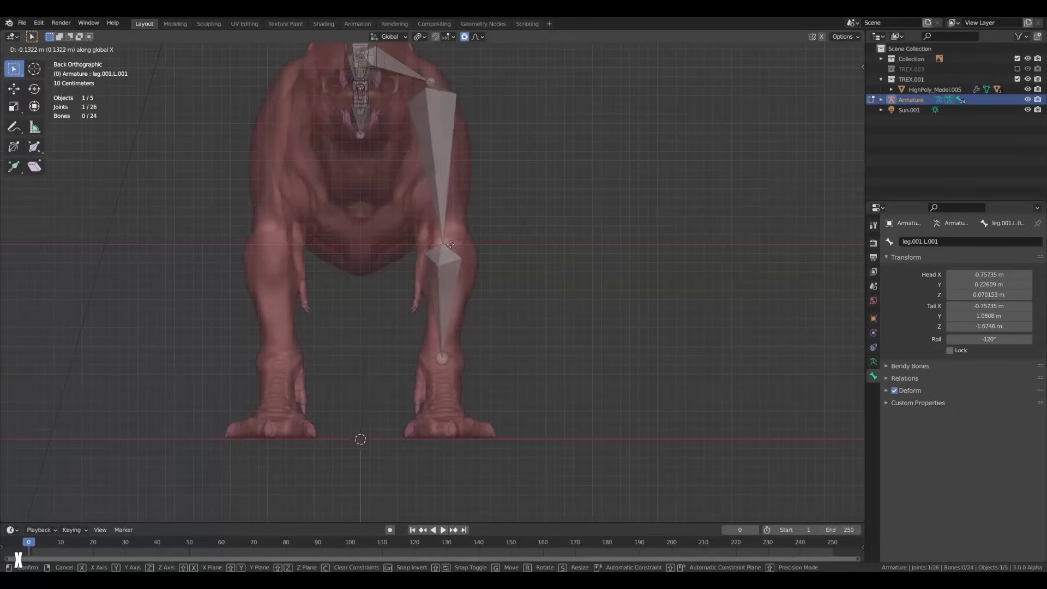
click(456, 248)
Move the left ankle joint about 0.07 m along Y and extrude a bone from it down to the foot.
key(ctrl+KP_3)
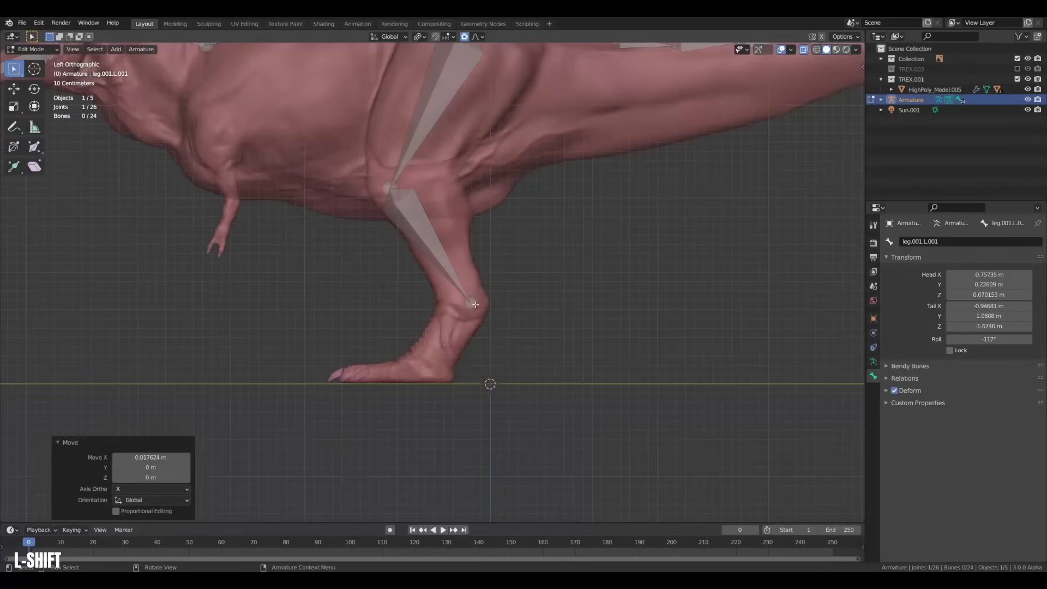
click(471, 309)
key(g)
click(463, 303)
key(e)
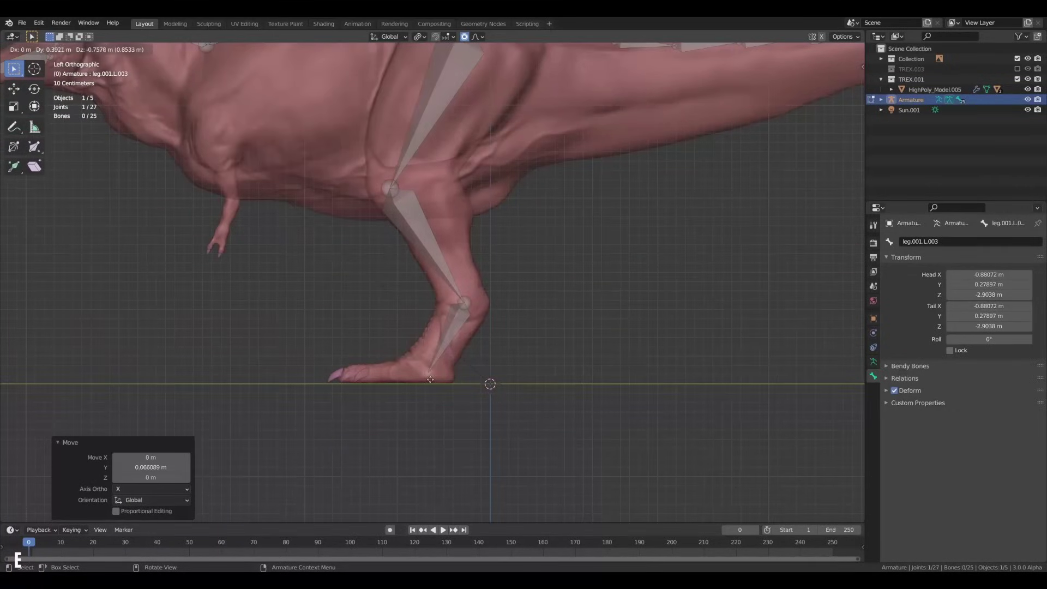
click(430, 379)
Shift the lowest joint of the left leg along Y so it sits inside the foot.
shift+middle_drag(430, 379, 431, 346)
alt+middle_drag(431, 346, 586, 375)
scroll(484, 372, up, 3)
key(g)
key(x)
key(y)
click(492, 372)
key(g)
key(z)
key(Escape)
scroll(499, 381, up, 1)
scroll(610, 419, up, 1)
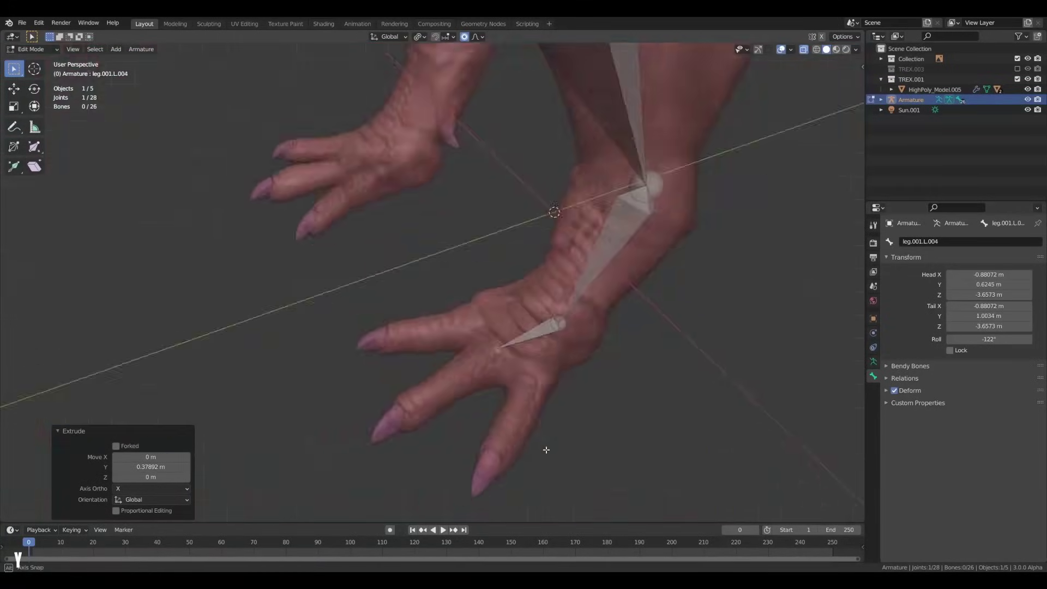
Extrude toe bones forward from the left foot bone.
middle_drag(545, 451, 349, 256)
key(e)
click(323, 190)
key(e)
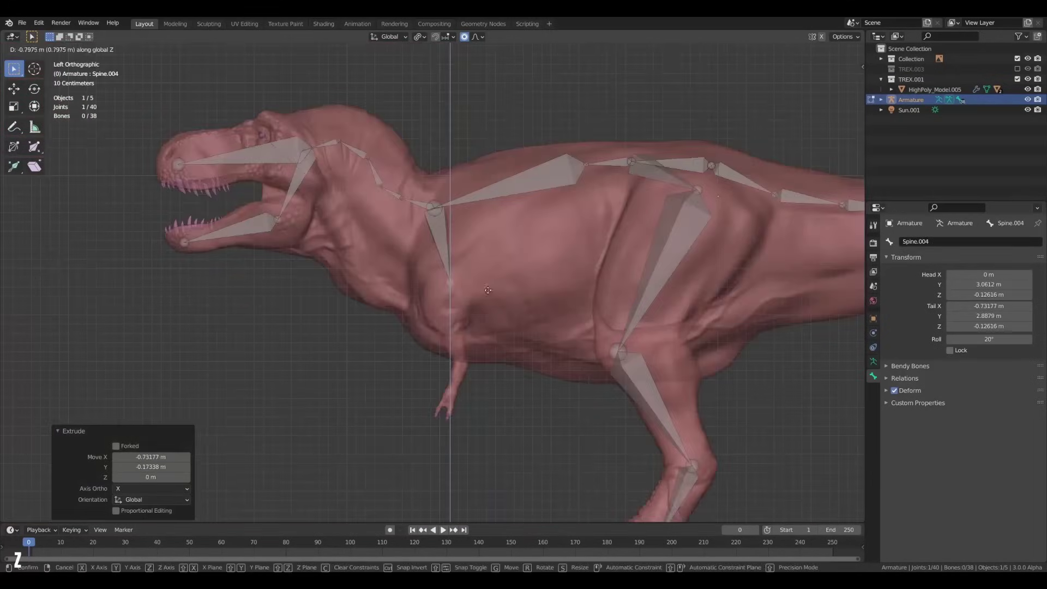
Move the tip of the left shoulder bone along X to fit it inside the body.
scroll(460, 272, up, 3)
shift+middle_drag(460, 272, 450, 253)
key(g)
key(x)
click(427, 360)
Extrude two arm bones from the left shoulder bone's tip, following the upper arm downward.
key(e)
click(390, 320)
middle_drag(390, 320, 428, 262)
scroll(368, 347, up, 2)
key(e)
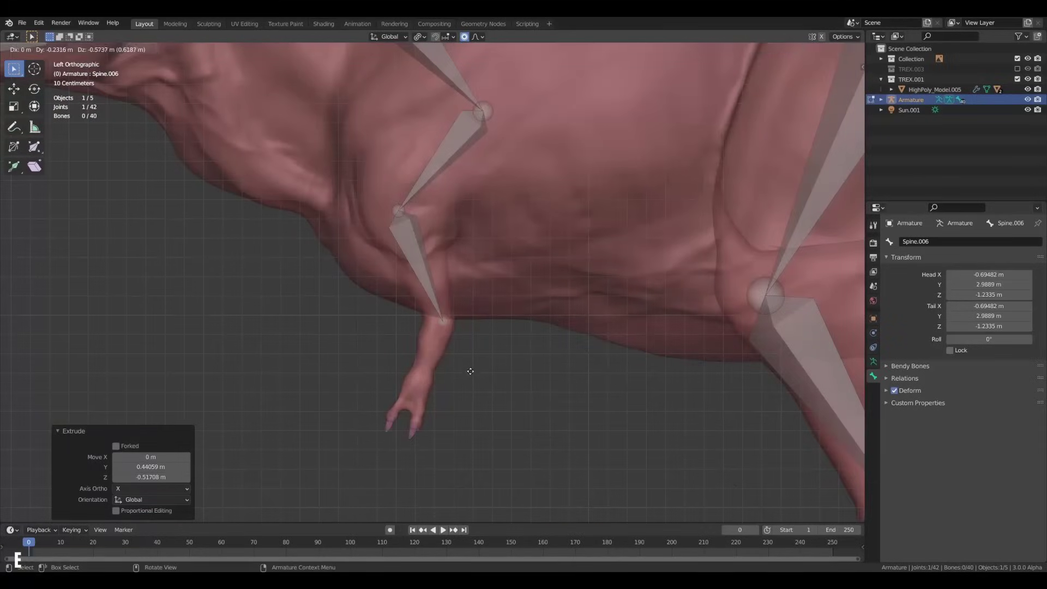
click(471, 371)
Rename the left shoulder bone as arm.L.001 and paste that name onto the next arm bone.
scroll(471, 371, down, 2)
shift+middle_drag(471, 371, 470, 393)
click(439, 170)
click(923, 245)
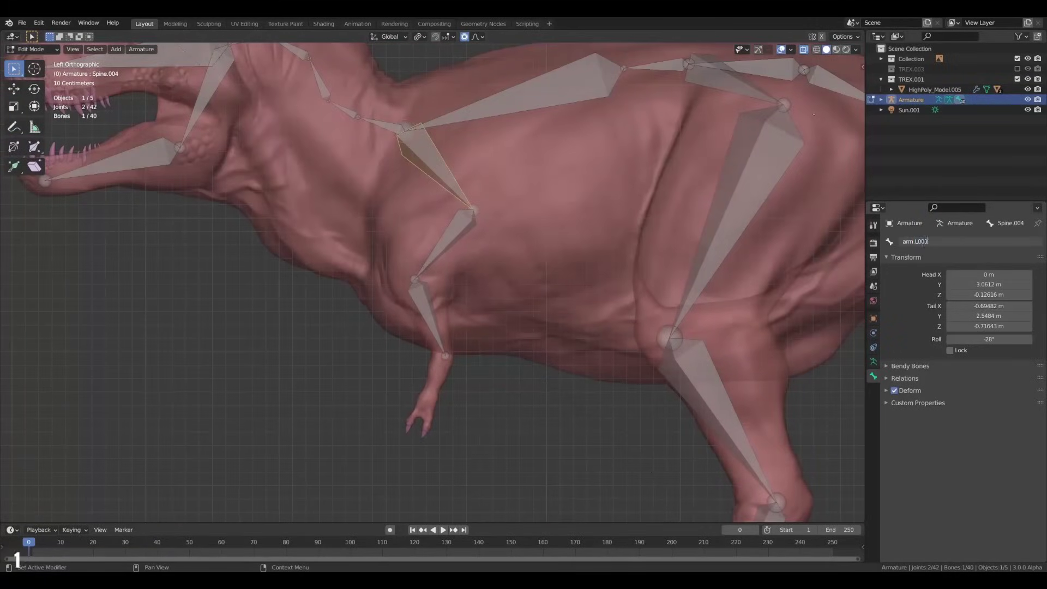
key(ctrl+c)
key(Return)
click(447, 239)
double_click(962, 242)
key(ctrl+v)
Rename the third left arm bone as arm.L.004.
click(436, 323)
double_click(962, 241)
key(ctrl+v)
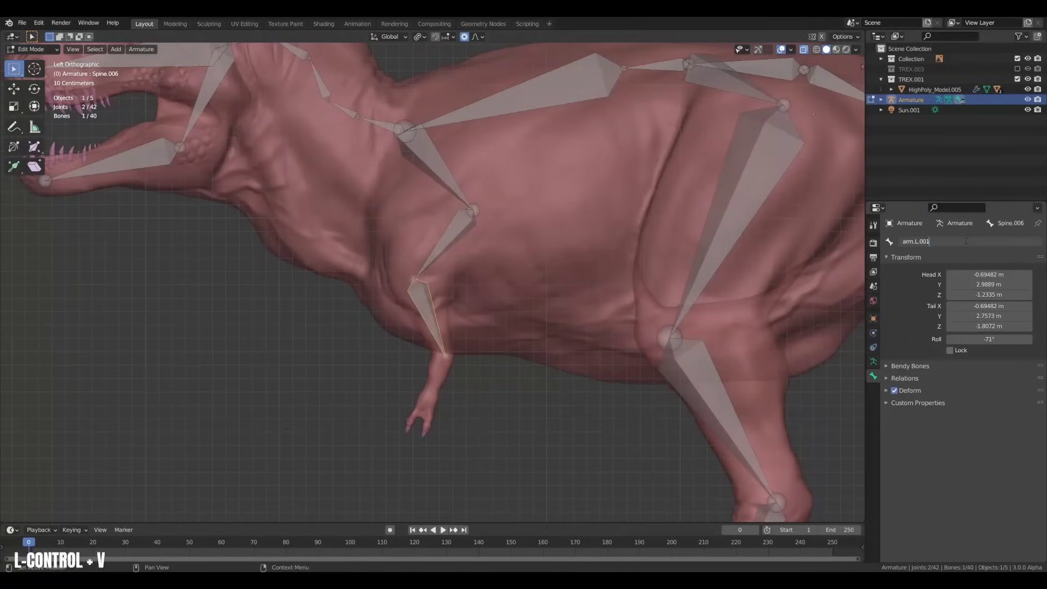
key(BackSpace)
text(4)
key(Return)
Extrude the left forearm bone, adjust its wrist joint, and extrude a hand bone toward the fingers.
click(426, 409)
shift+middle_drag(421, 402, 507, 325)
scroll(507, 326, up, 8)
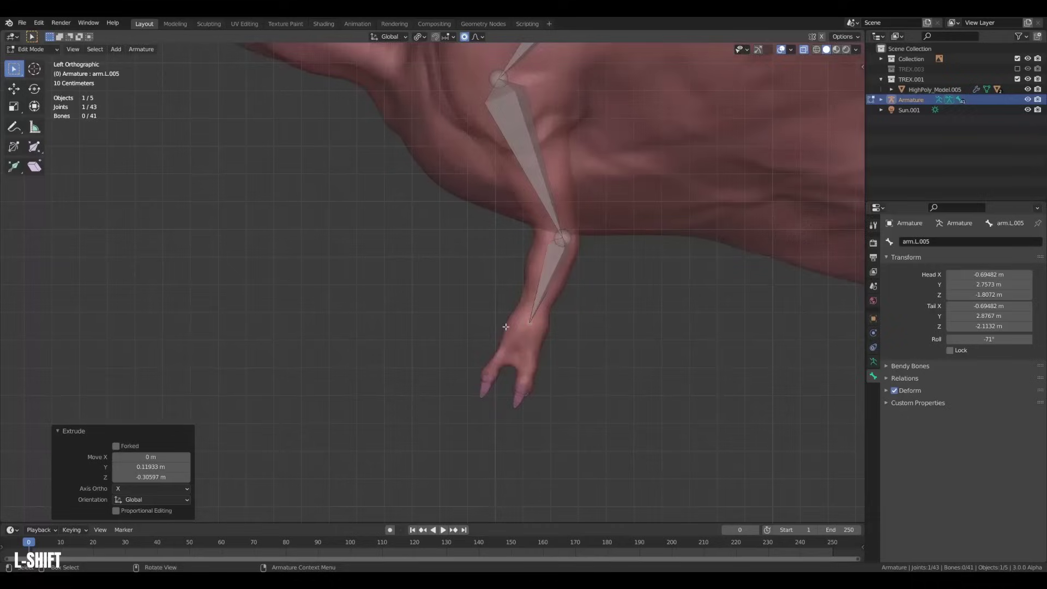
key(g)
click(576, 300)
key(e)
click(543, 381)
key(e)
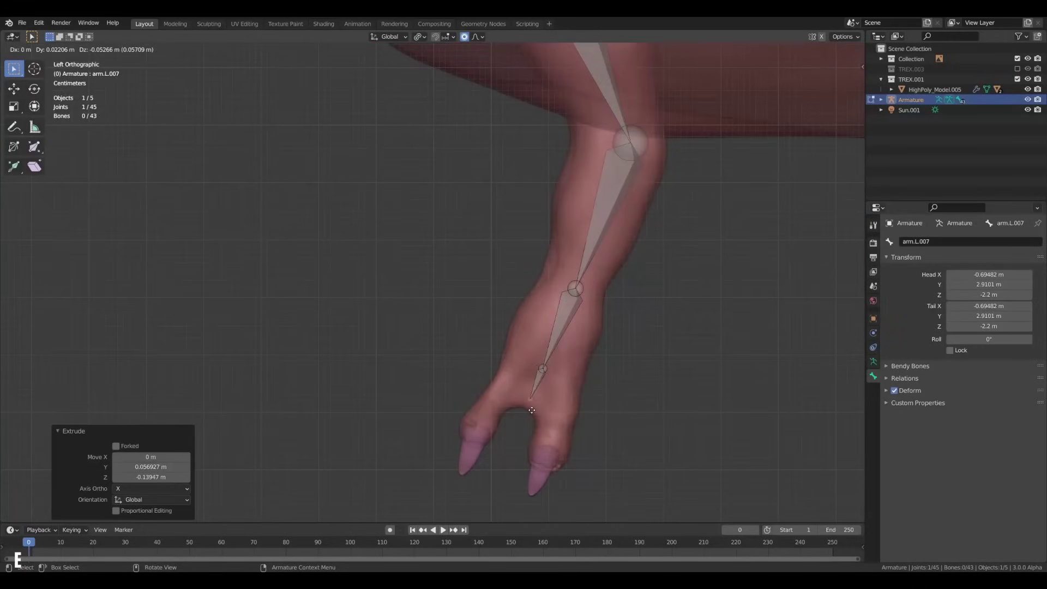
right_click(532, 410)
key(ctrl+z)
Move the hand bone's end toward the front finger and extrude bone chains down both left fingers.
key(g)
click(511, 397)
key(e)
click(484, 435)
key(e)
click(462, 473)
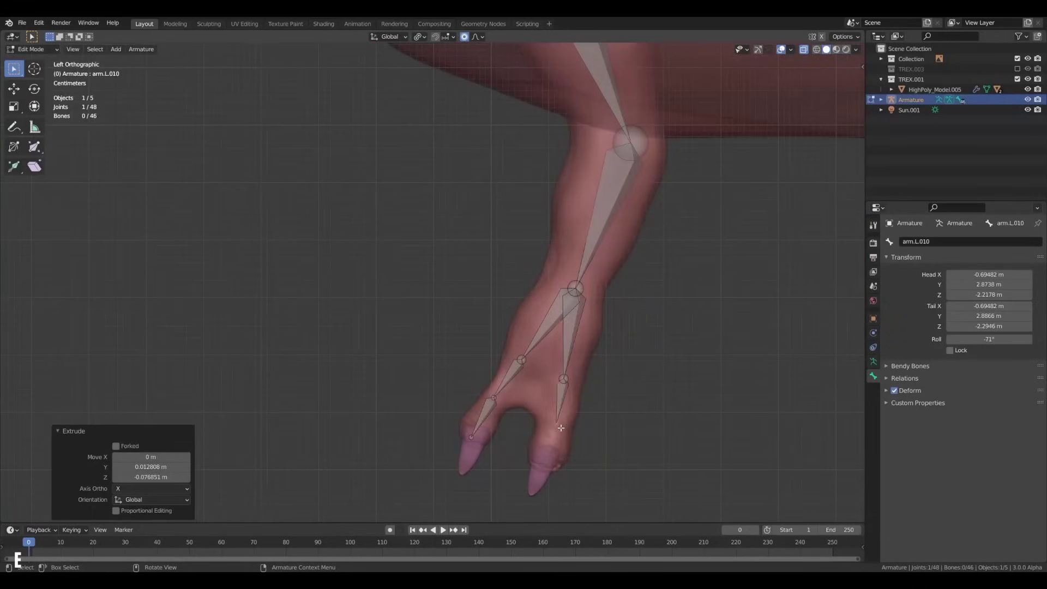
key(e)
click(549, 466)
Shift the left wrist joint and the finger bones along X into the hand, as seen from the back.
key(ctrl+KP_1)
shift+middle_drag(541, 351, 777, 350)
click(536, 286)
key(g)
key(x)
drag(570, 327, 513, 463)
key(g)
key(x)
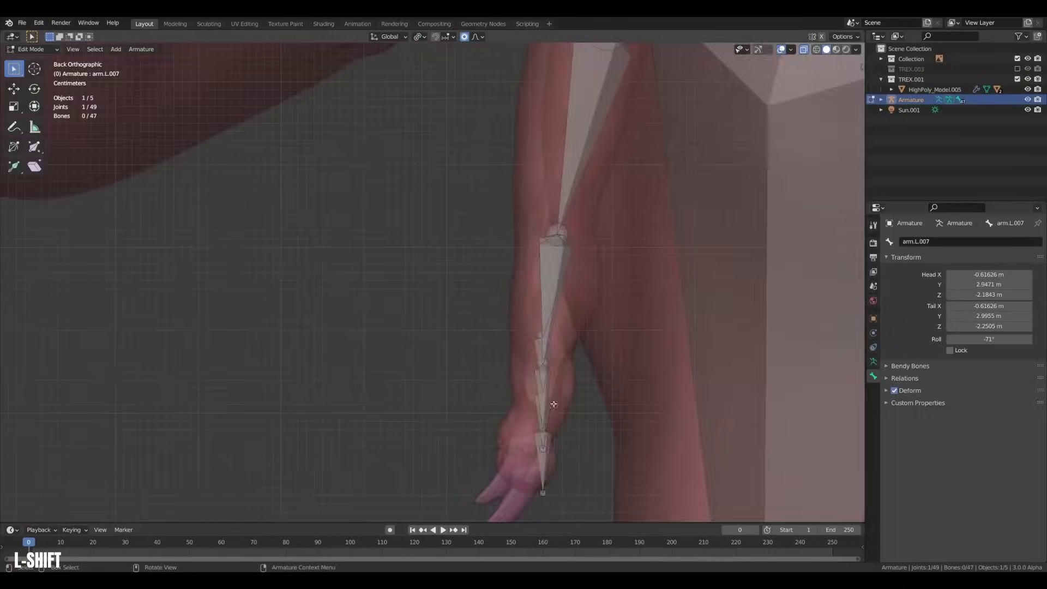
Move the end joints of arm.L.007 and the neighbouring left finger bones along X to follow the fingers in the back view.
mouse_move(580, 398)
middle_down()
mouse_move(504, 376)
mouse_move(567, 400)
middle_up()
scroll(567, 401, down, 1)
click(525, 420)
key(g)
key(x)
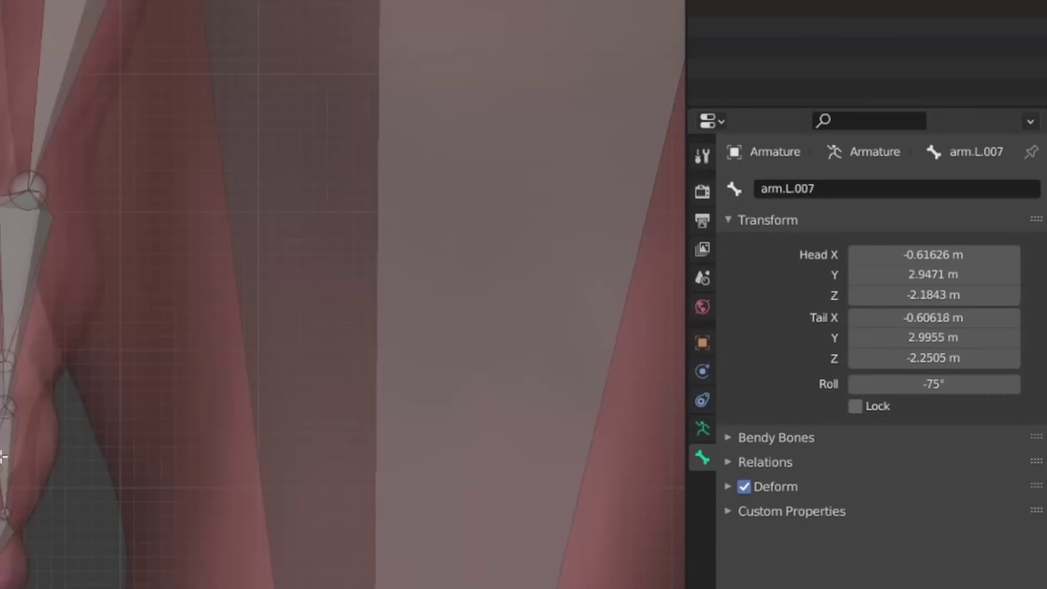
click(4, 513)
key(g)
key(x)
click(32, 490)
Fit the remaining left finger joints into the hand by moving them along X, checking from the side and back.
key(KP_3)
middle_drag(68, 483, 1, 469)
key(g)
key(x)
key(ctrl+KP_1)
key(g)
key(x)
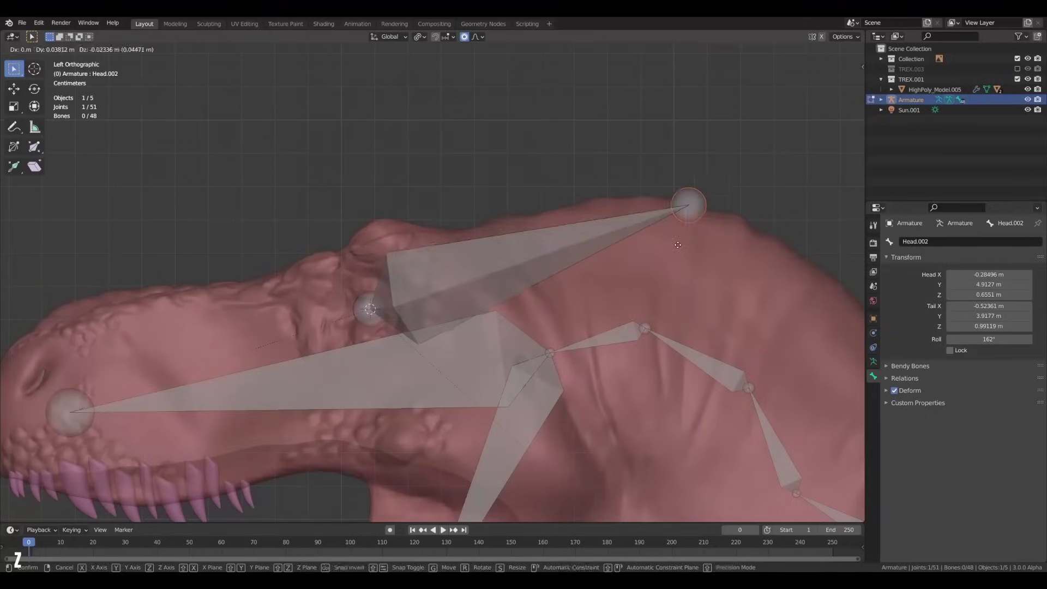
Snap the end of eye bone Head.002 to the 3D cursor, then aim it forward along Y, rotated 10° about Z.
right_click(456, 348)
key(shift+s)
click(572, 264)
scroll(381, 317, up, 3)
shift+middle_drag(327, 327, 525, 277)
key(g)
key(y)
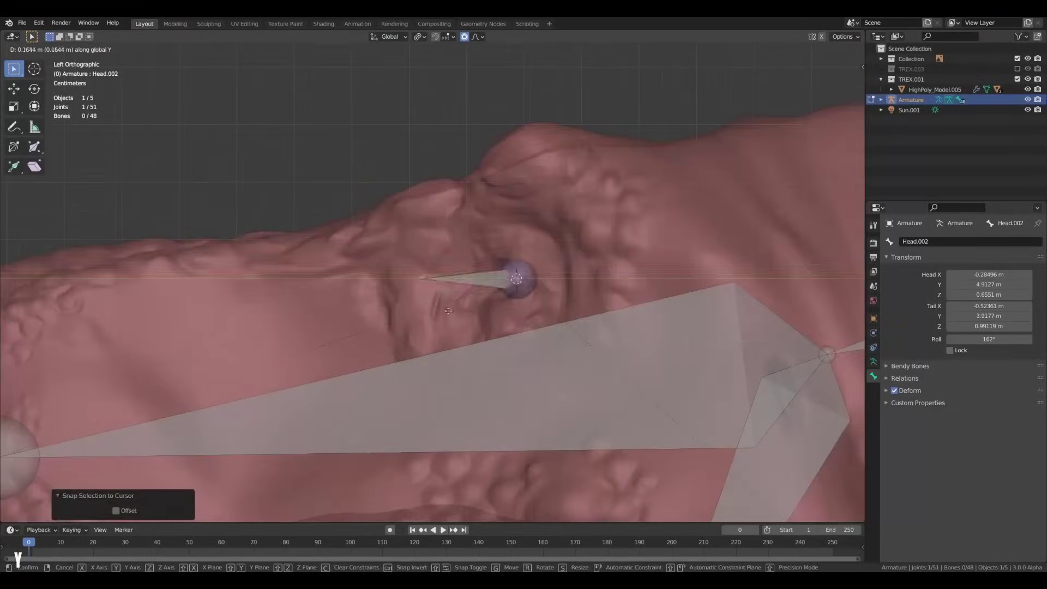
click(360, 305)
middle_drag(360, 305, 463, 395)
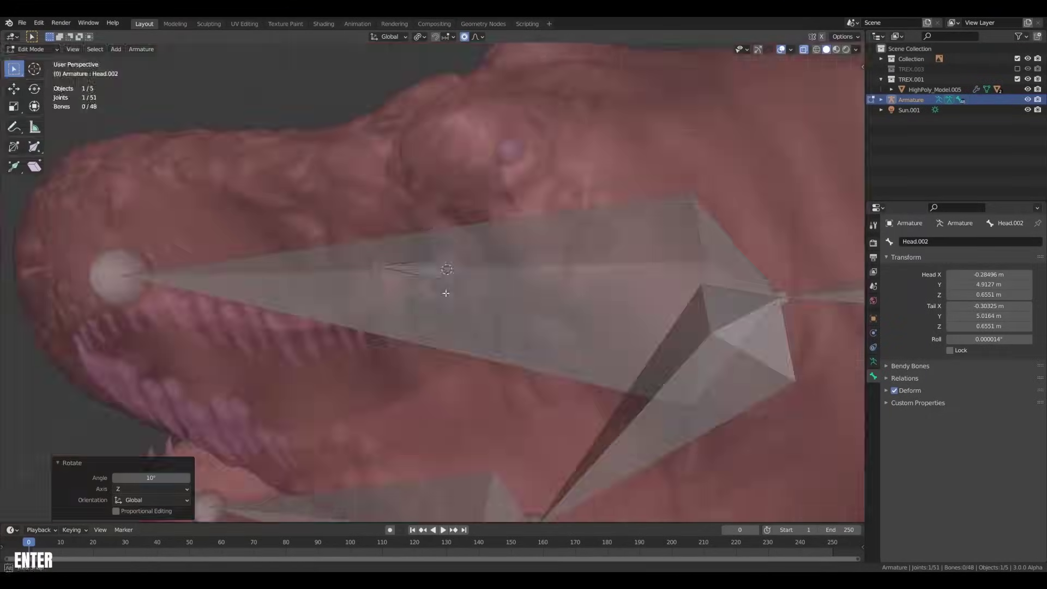
Enable the display of bone axes for the armature, with all bones selected.
key(Tab)
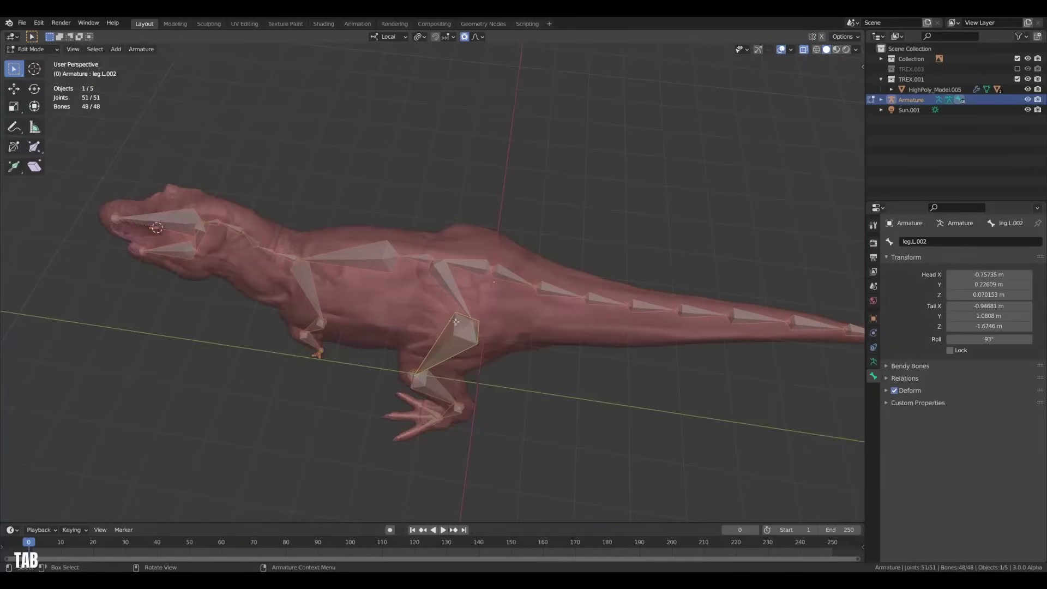
middle_drag(462, 322, 517, 244)
scroll(481, 292, up, 1)
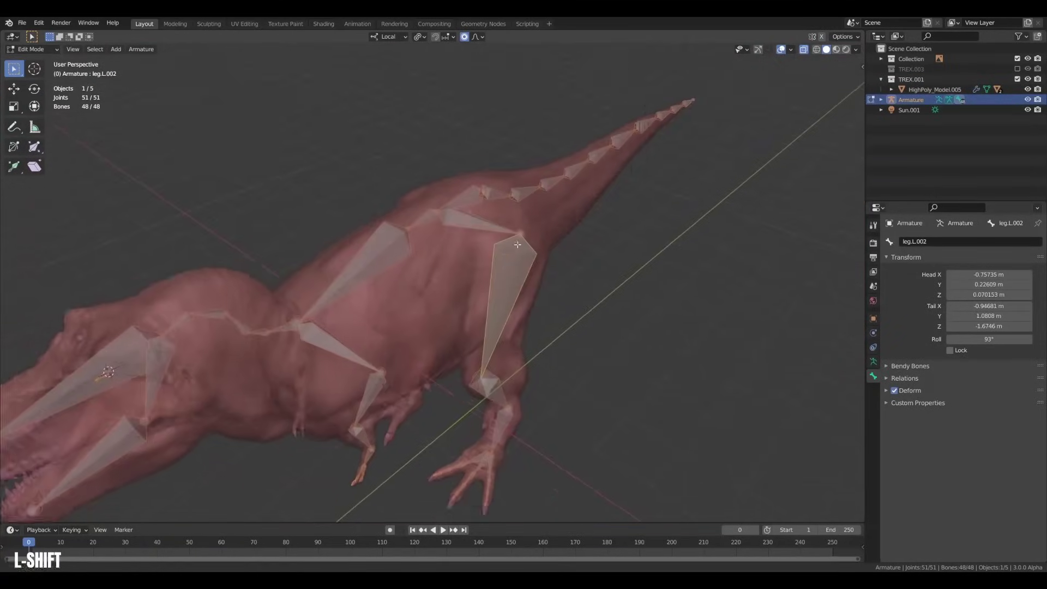
scroll(517, 244, down, 5)
click(873, 362)
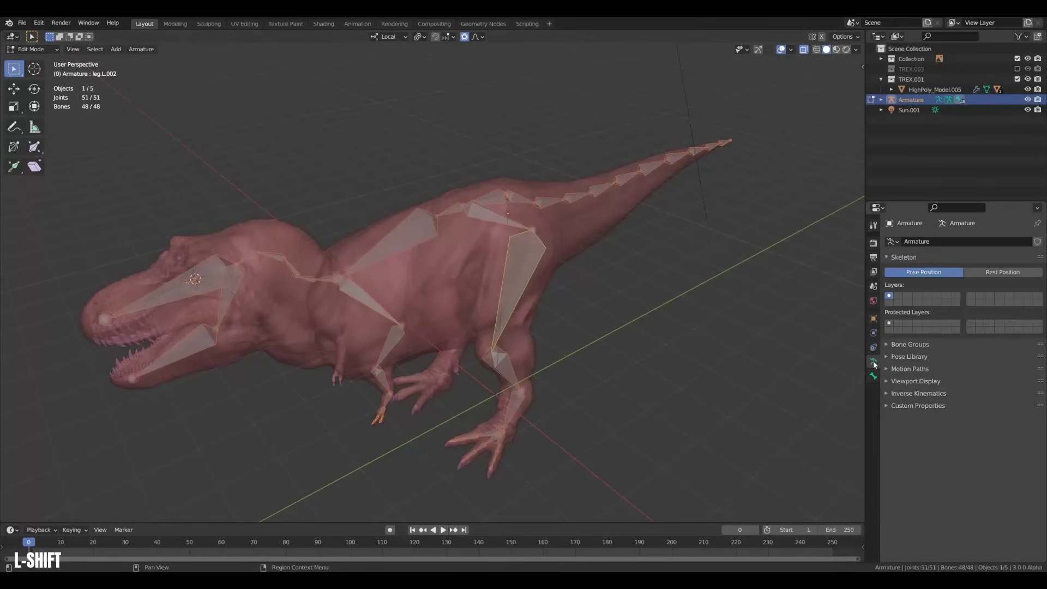
click(900, 393)
click(899, 392)
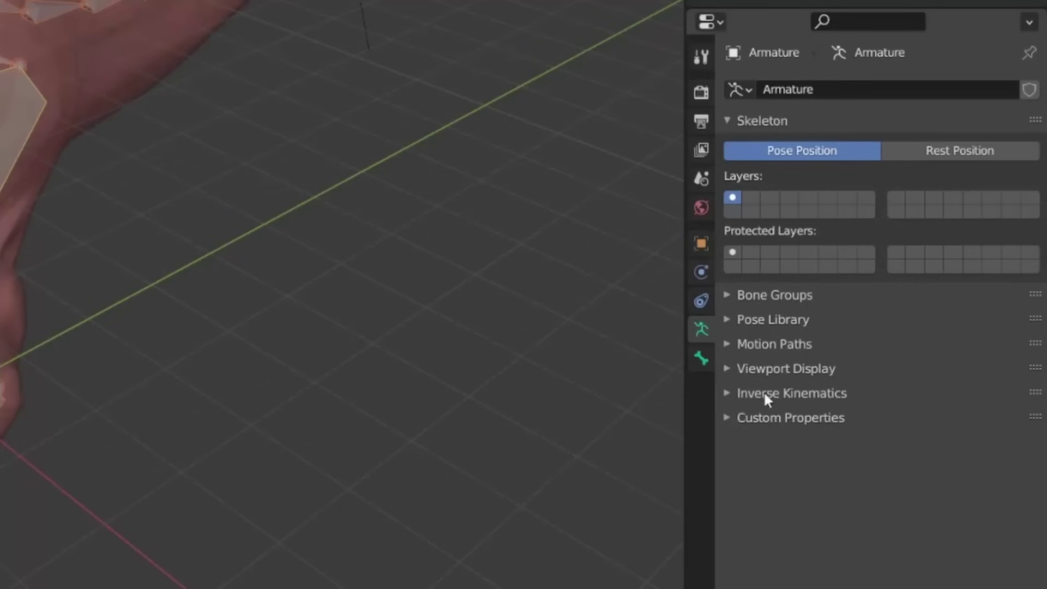
click(906, 380)
click(951, 441)
click(864, 488)
click(854, 516)
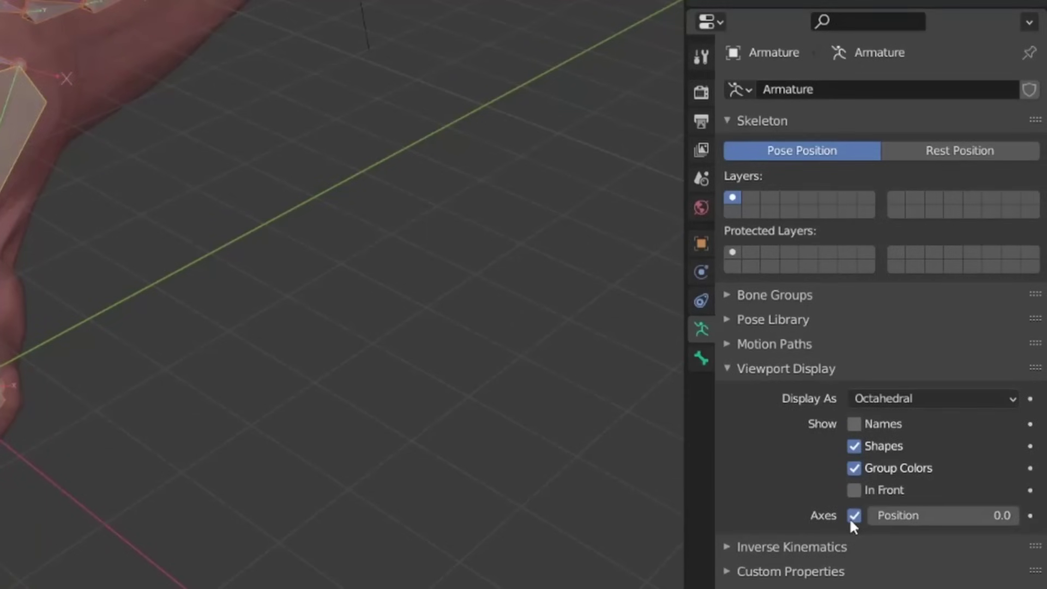
Recalculate the roll of all bones to the Global +Z Axis, viewed from above.
key(KP_7)
key(shift+n)
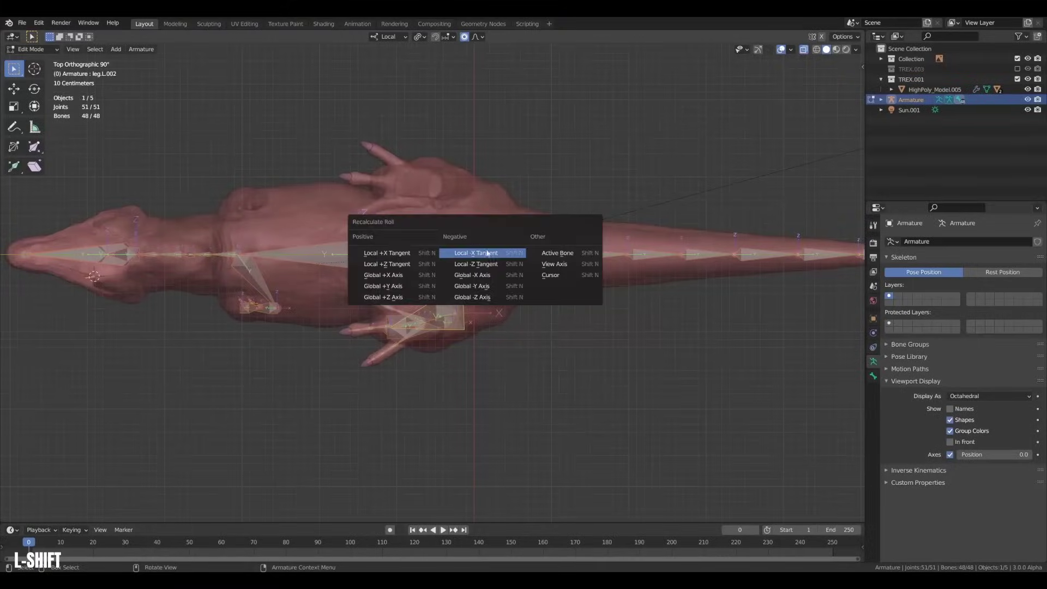
key(Escape)
key(shift+n)
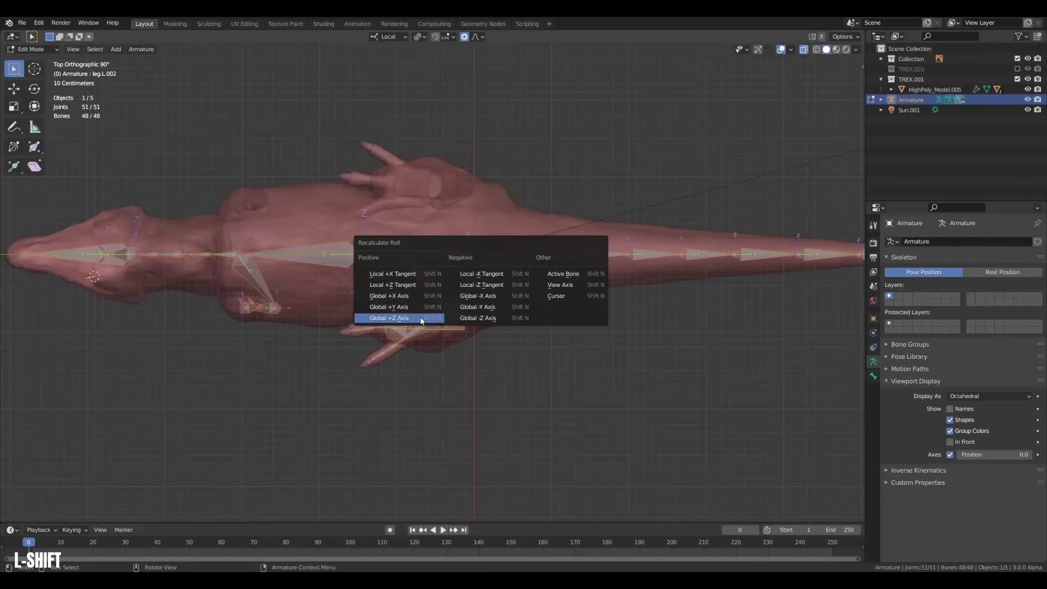
click(421, 320)
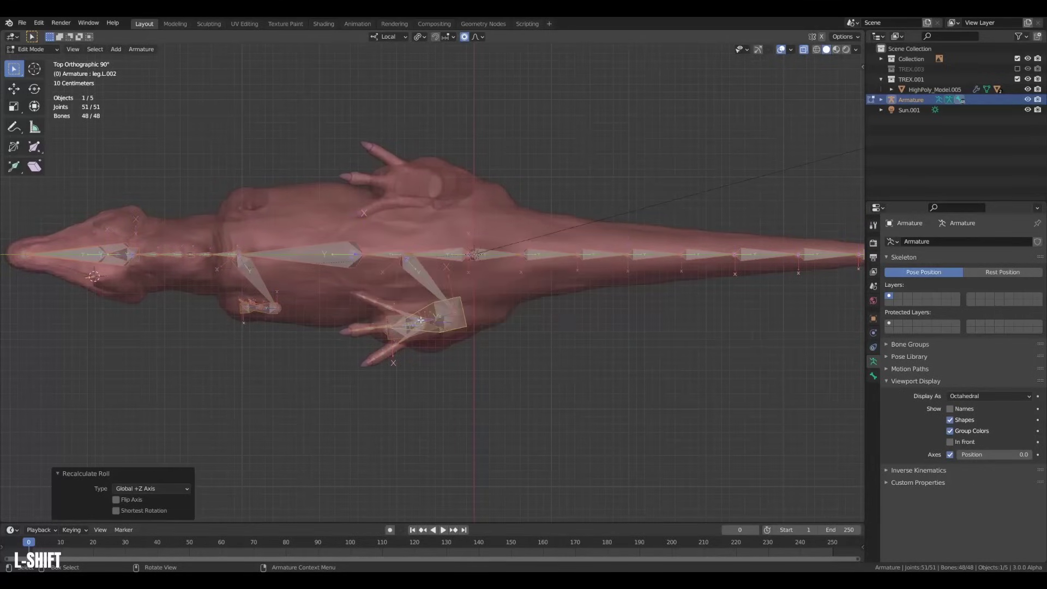
Recalculate the roll of all bones to the Global +Y Axis.
key(shift+n)
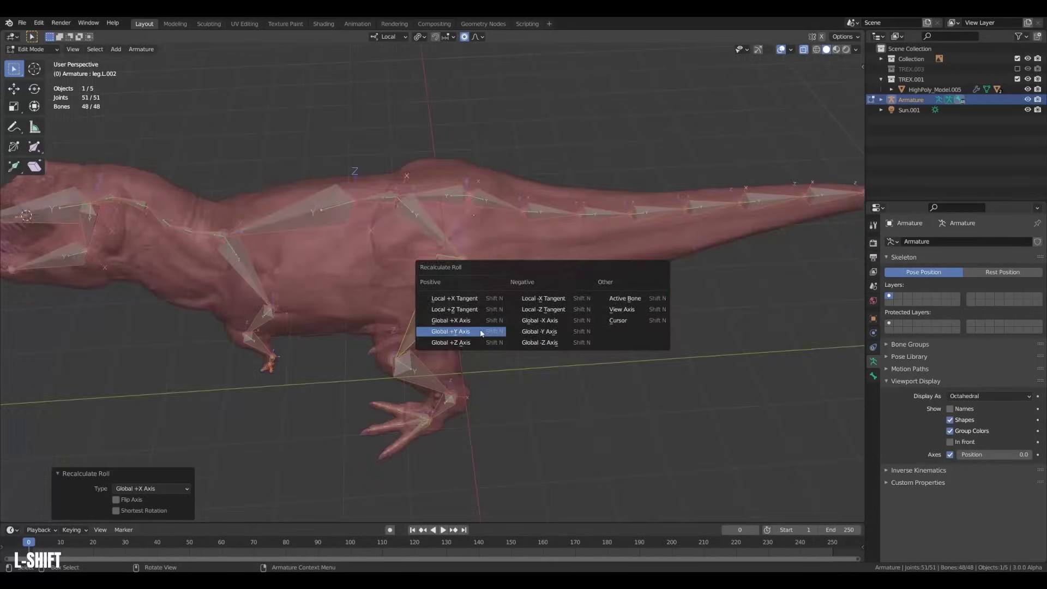
click(423, 458)
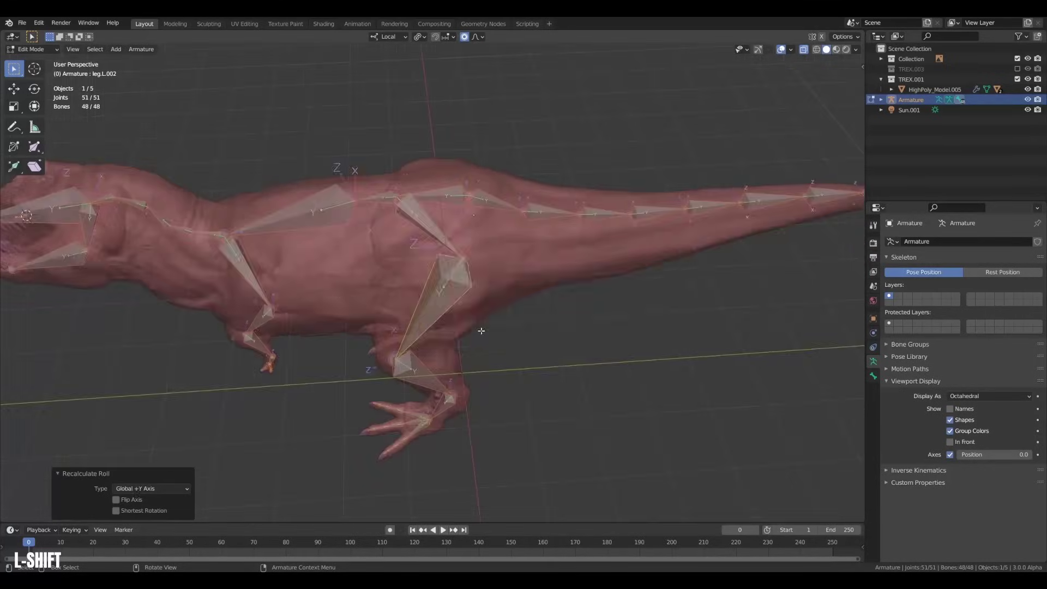
middle_drag(422, 458, 482, 303)
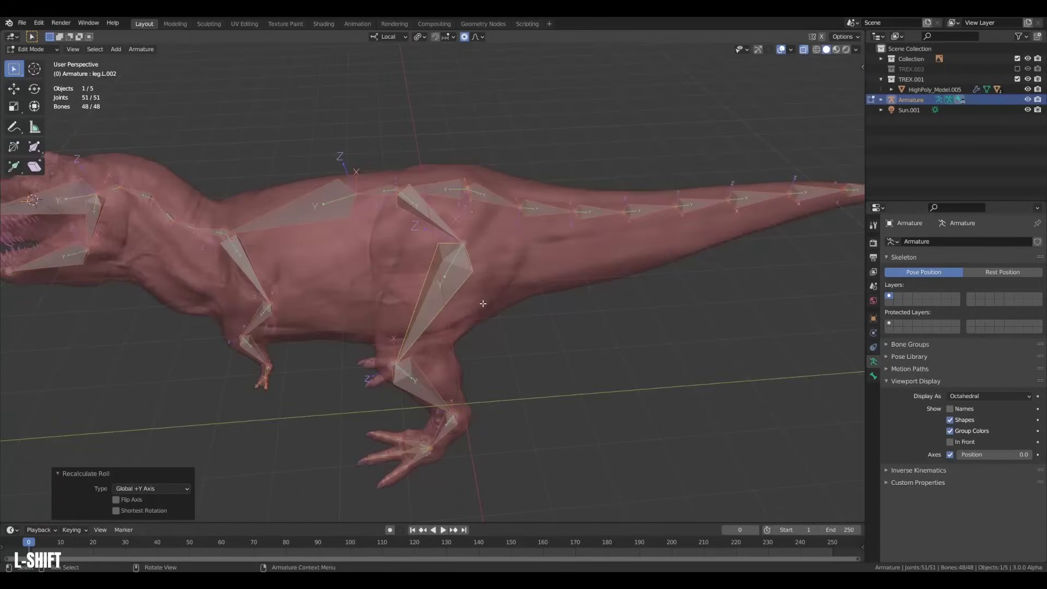
Try rotating the left thigh bone leg.L.002 about its local Y and Z axes in Pose Mode.
key(Escape)
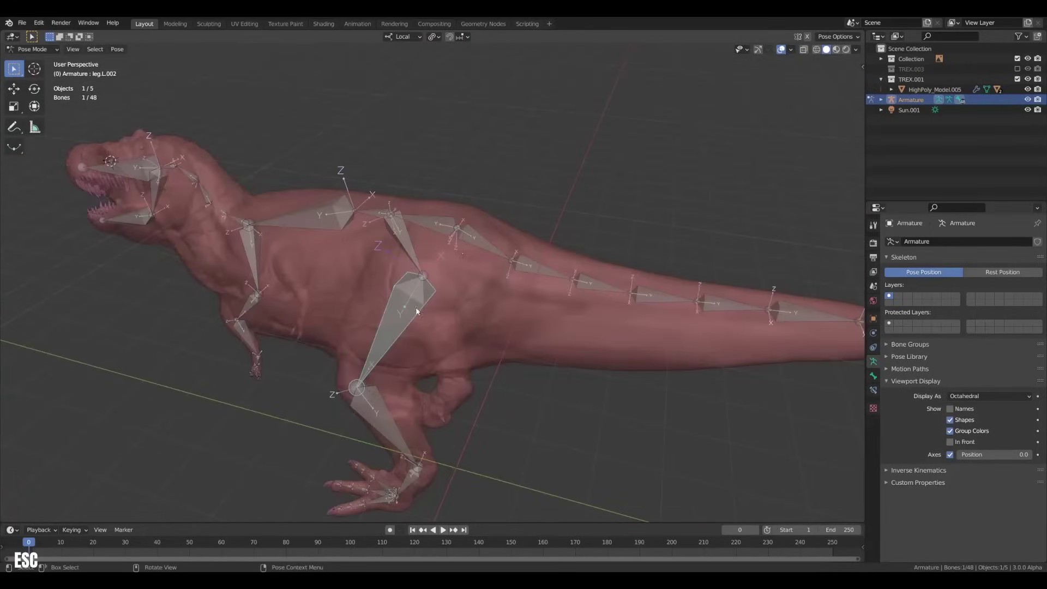
key(r)
key(y)
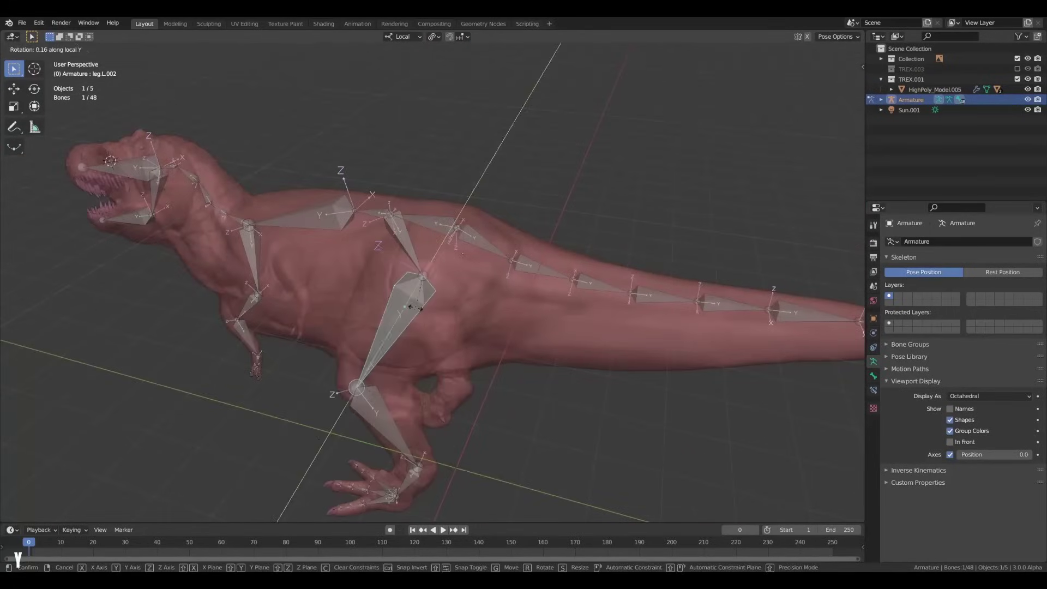
key(Escape)
key(r)
key(z)
mouse_move(462, 324)
middle_down()
mouse_move(473, 326)
mouse_move(469, 307)
mouse_move(439, 309)
mouse_move(447, 312)
middle_up()
key(Escape)
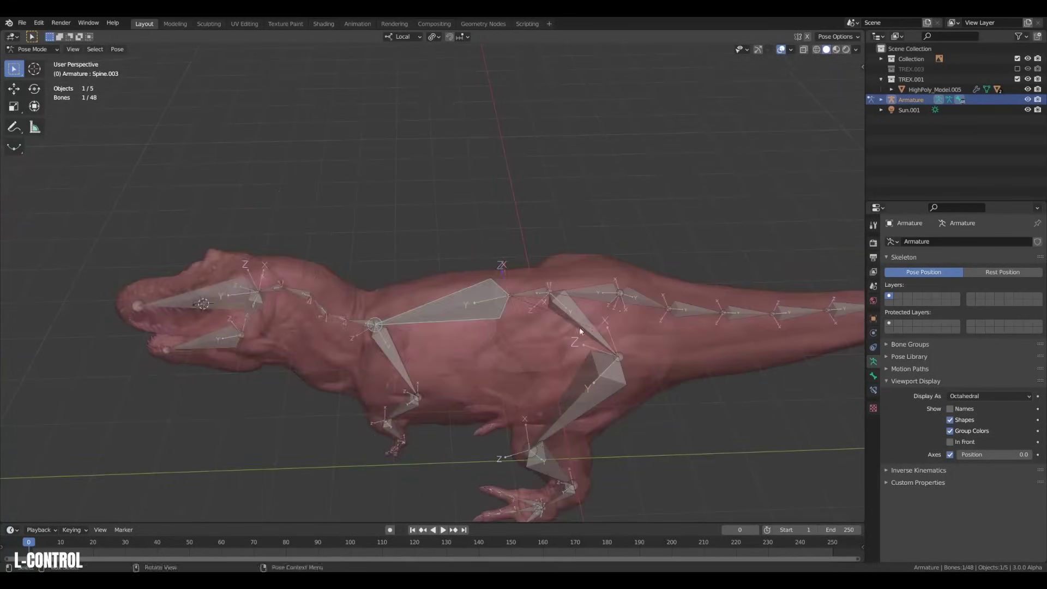
Try rotating the torso bone Spine.003 about its Z axis, both local and global.
key(r)
key(z)
key(Escape)
key(r)
key(z)
key(z)
key(Escape)
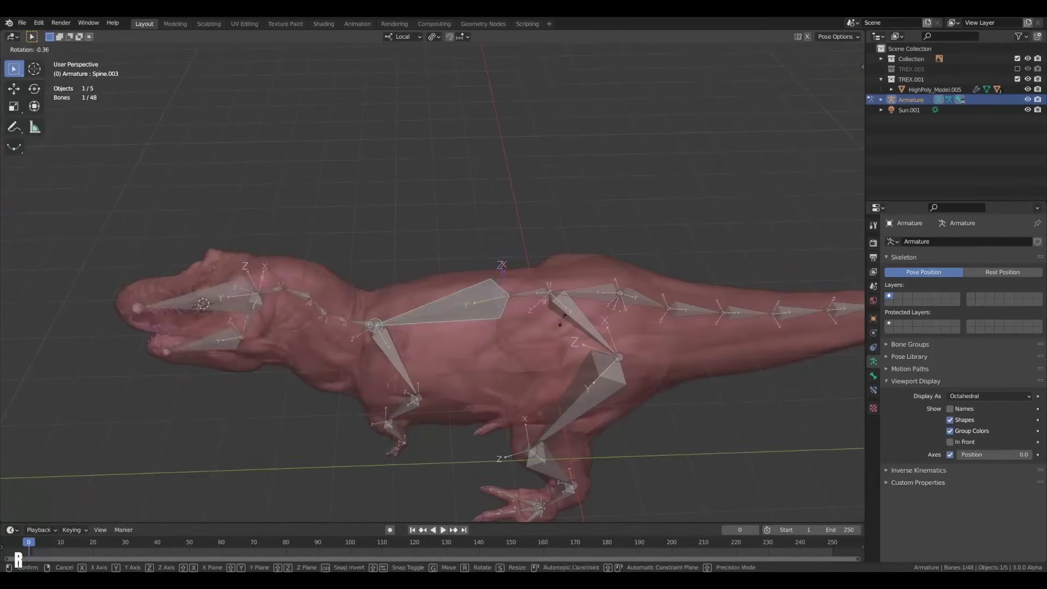
scroll(515, 356, down, 5)
scroll(476, 339, up, 4)
Return to Edit Mode, select all bones and symmetrize the armature from -X to +X.
key(Tab)
middle_drag(477, 339, 505, 354)
key(a)
shift+middle_drag(505, 354, 387, 355)
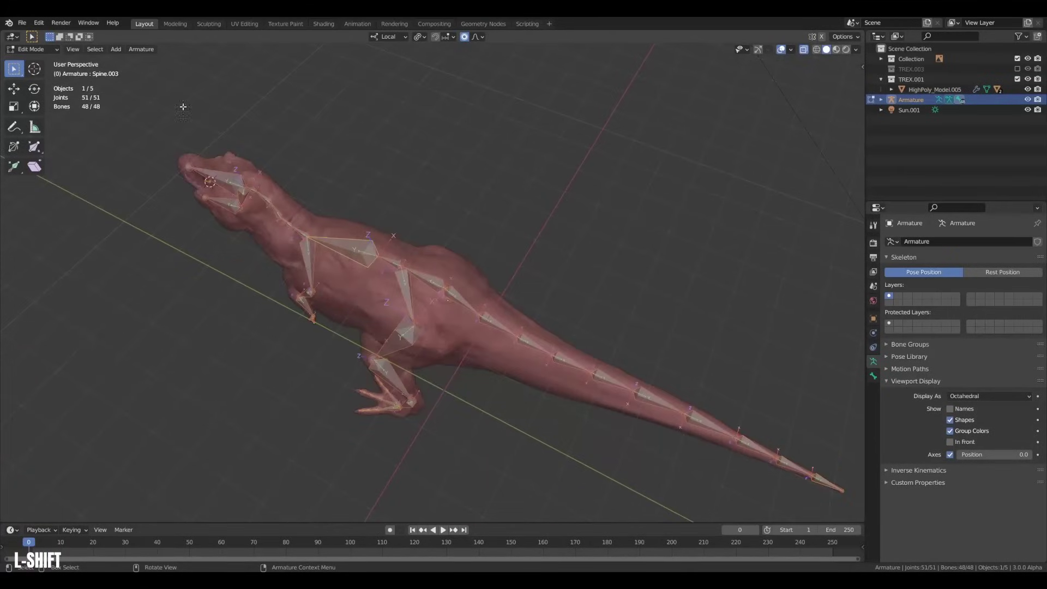
click(143, 49)
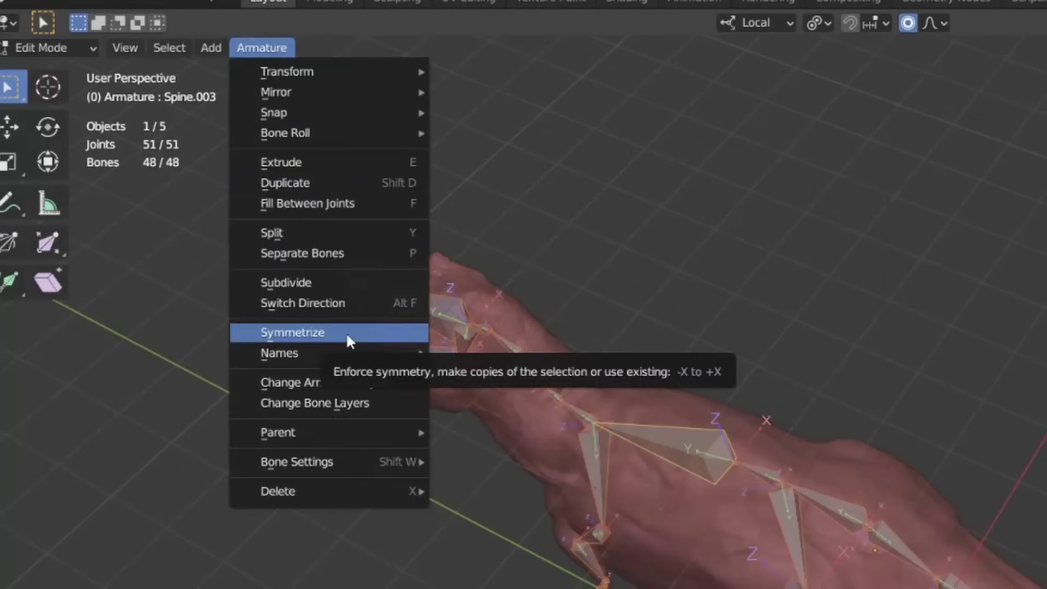
click(346, 334)
middle_drag(382, 327, 408, 284)
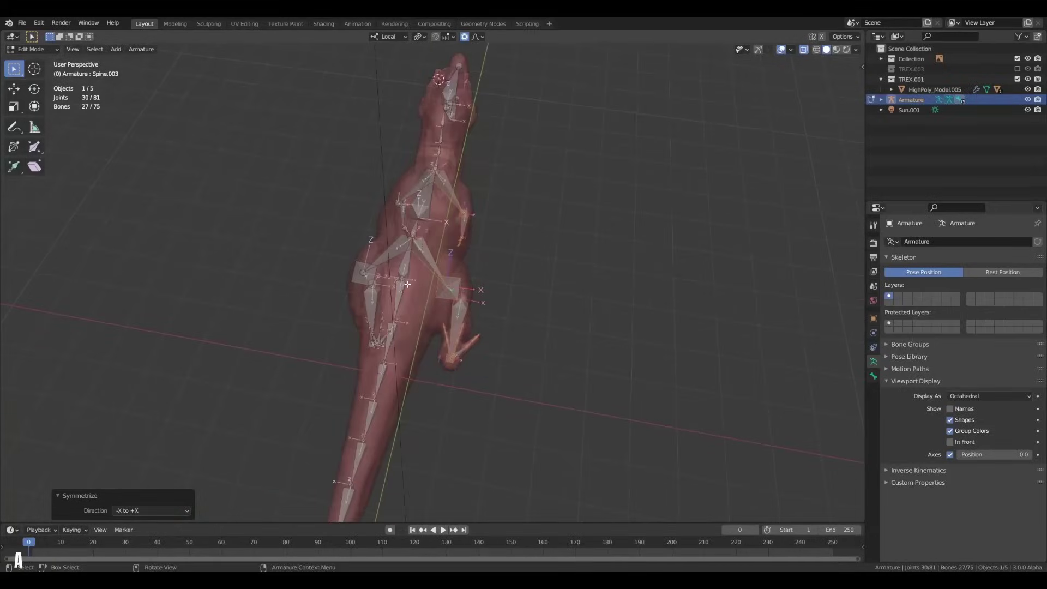
Try rotating both thigh bones together about their local X, Z and Y axes in Pose Mode.
middle_drag(580, 289, 500, 289)
click(506, 316)
click(500, 307)
shift+click(416, 290)
key(r)
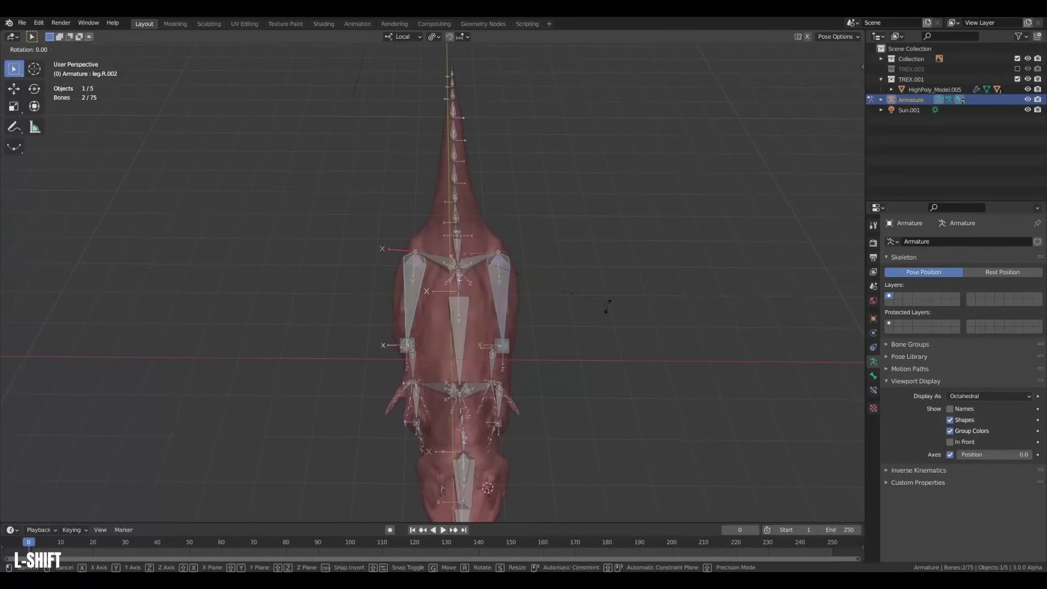
key(x)
key(Escape)
key(r)
key(z)
key(Escape)
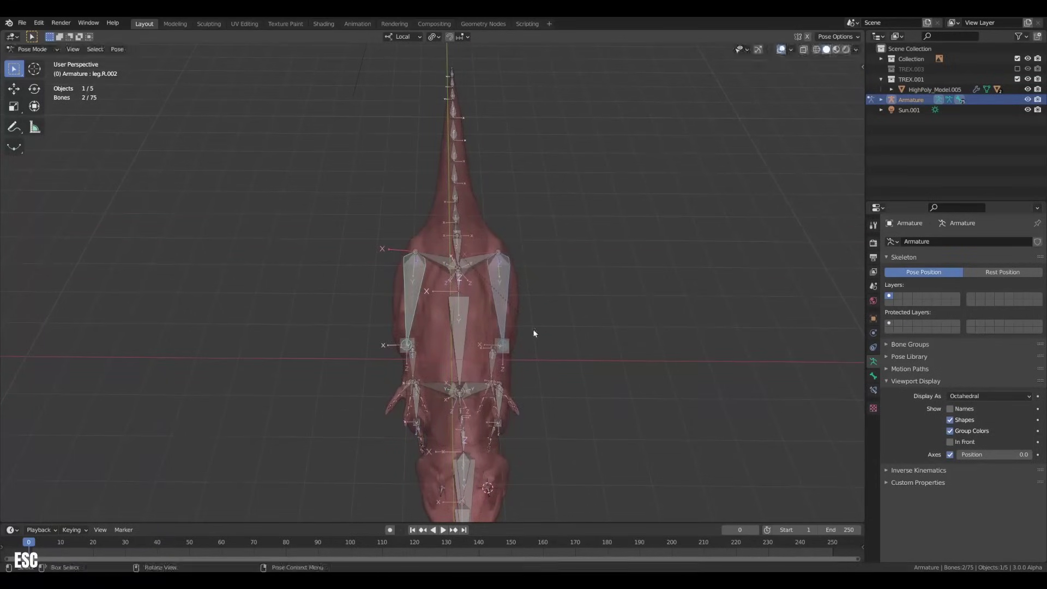
key(r)
key(y)
key(Escape)
Pose the legs and arms asymmetrically by rotating bones about local X, with arm.R.001 rotated -13.9°.
middle_drag(526, 340, 495, 340)
key(r)
key(x)
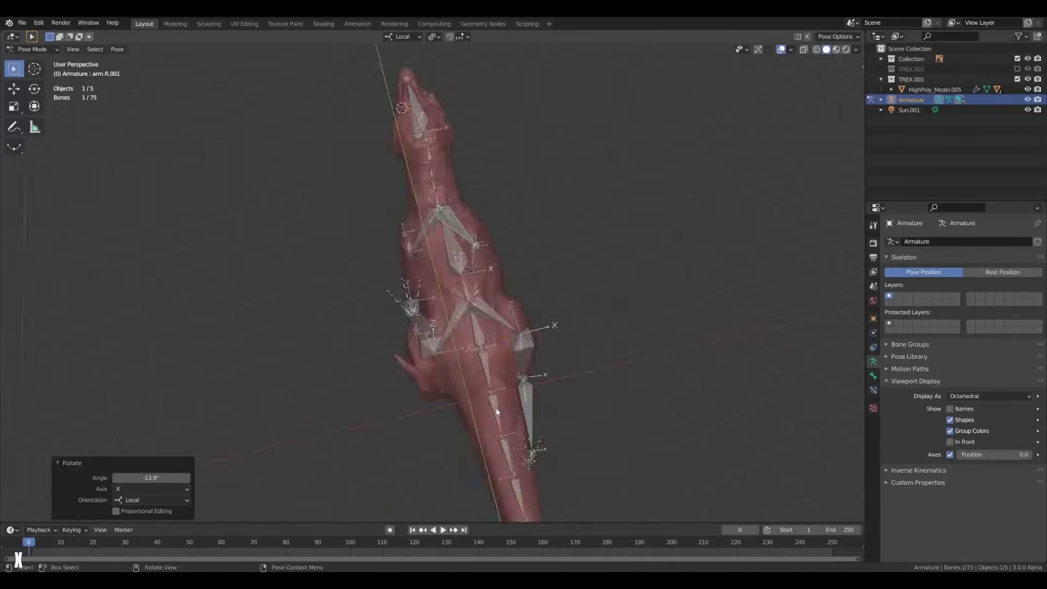
Paste the pose flipped on the X axis onto all bones, undo it, and paste it flipped again.
middle_drag(495, 403, 511, 332)
key(a)
key(ctrl+shift+v)
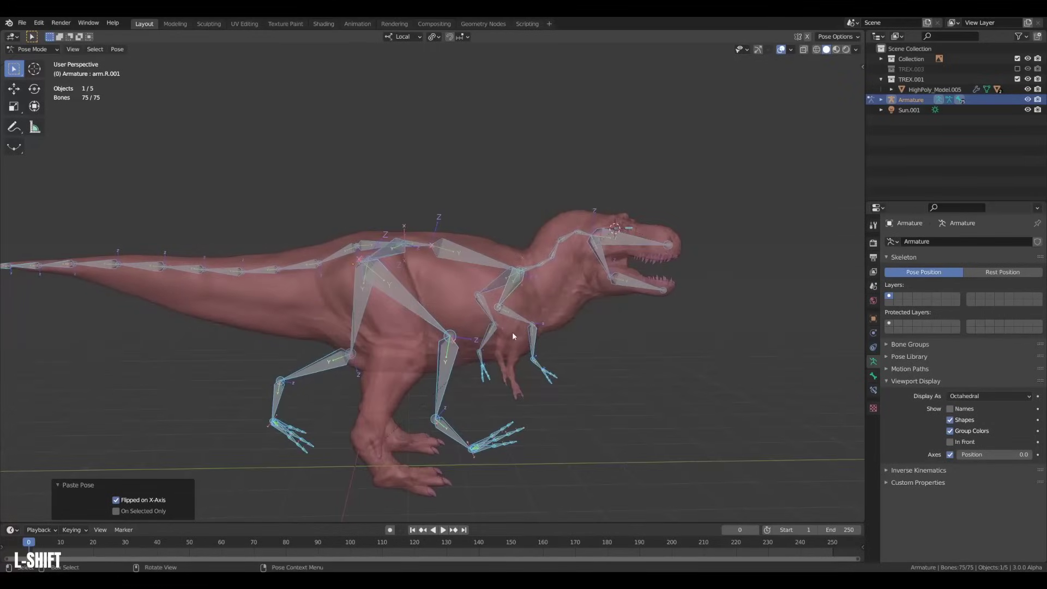
key(ctrl+z)
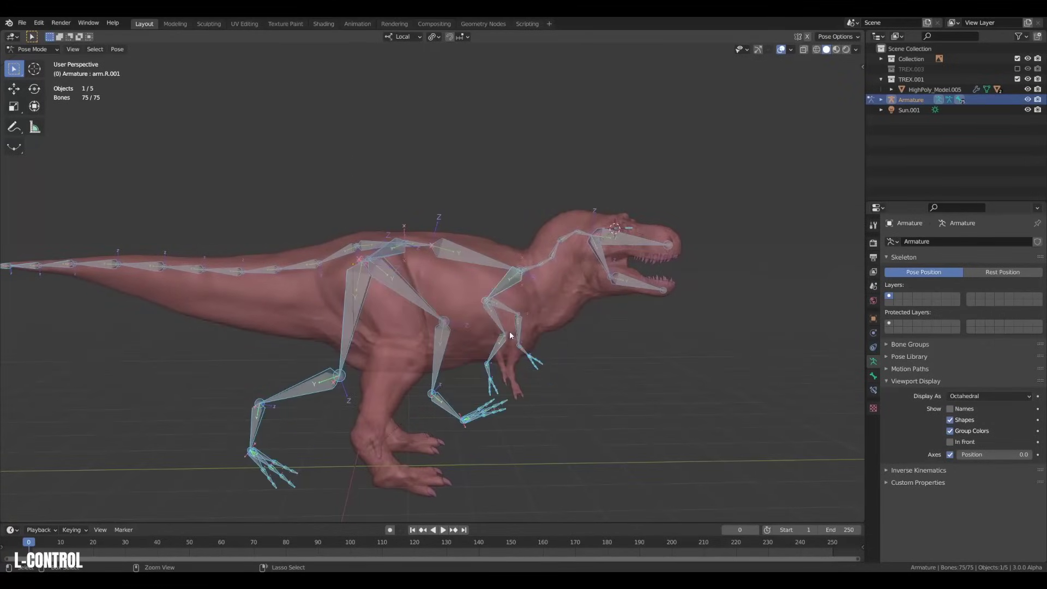
key(ctrl+shift+v)
alt+middle_drag(501, 337, 531, 363)
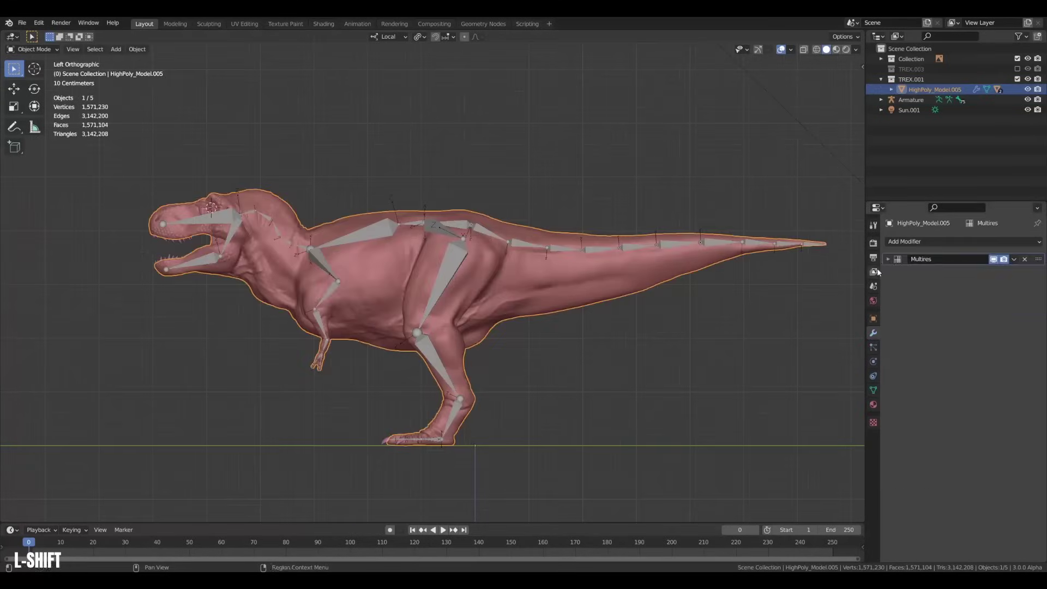
Set the T-Rex mesh's Multires viewport level to 0.
click(888, 260)
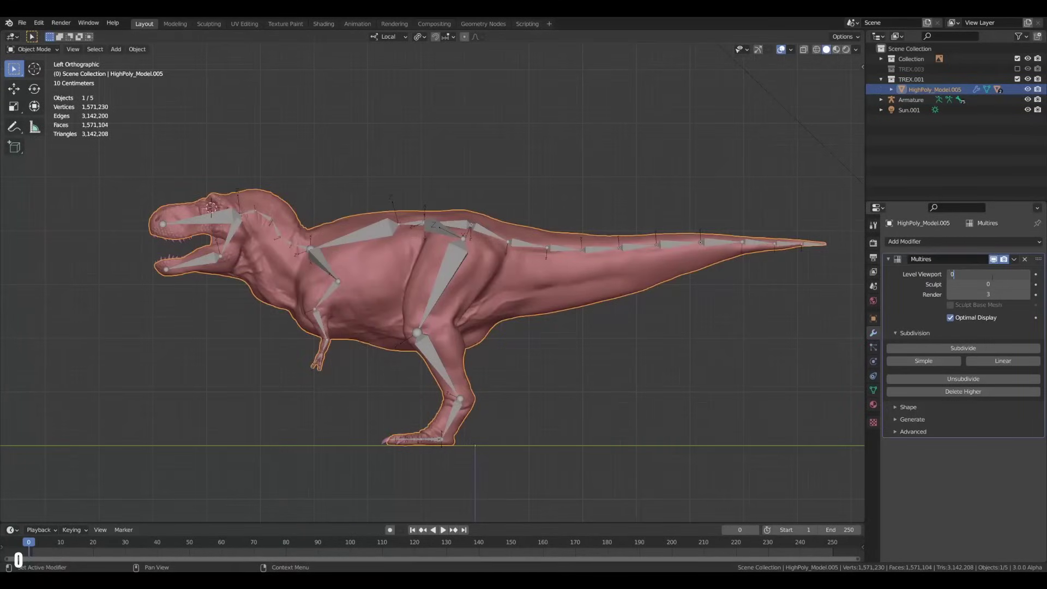
key(Return)
middle_drag(486, 260, 577, 301)
Select the T-Rex mesh together with the armature and parent the mesh to it with automatic weights.
click(534, 283)
shift+click(521, 274)
click(521, 274)
click(576, 277)
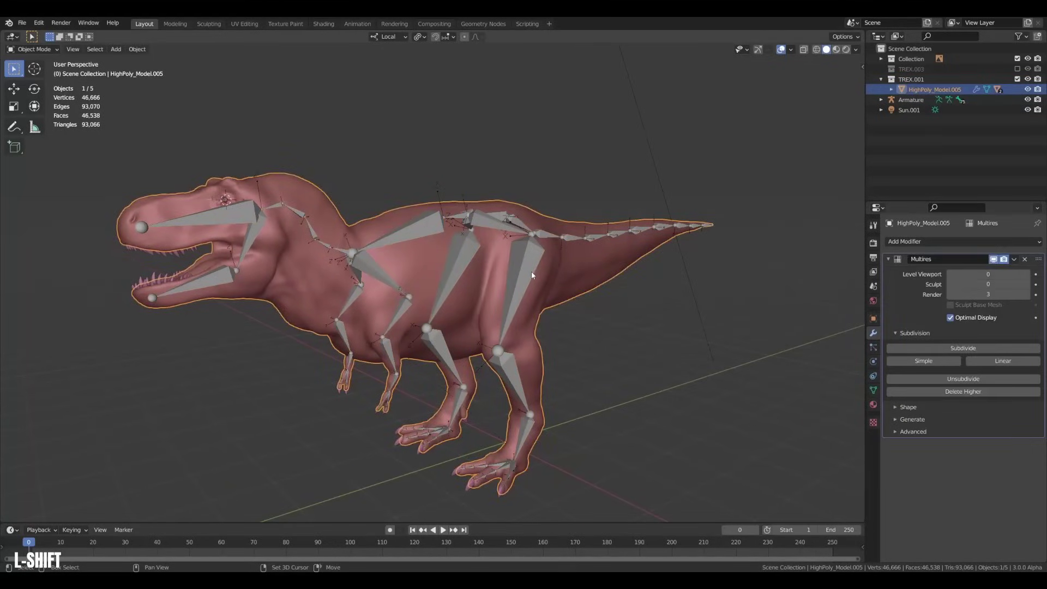
shift+click(531, 270)
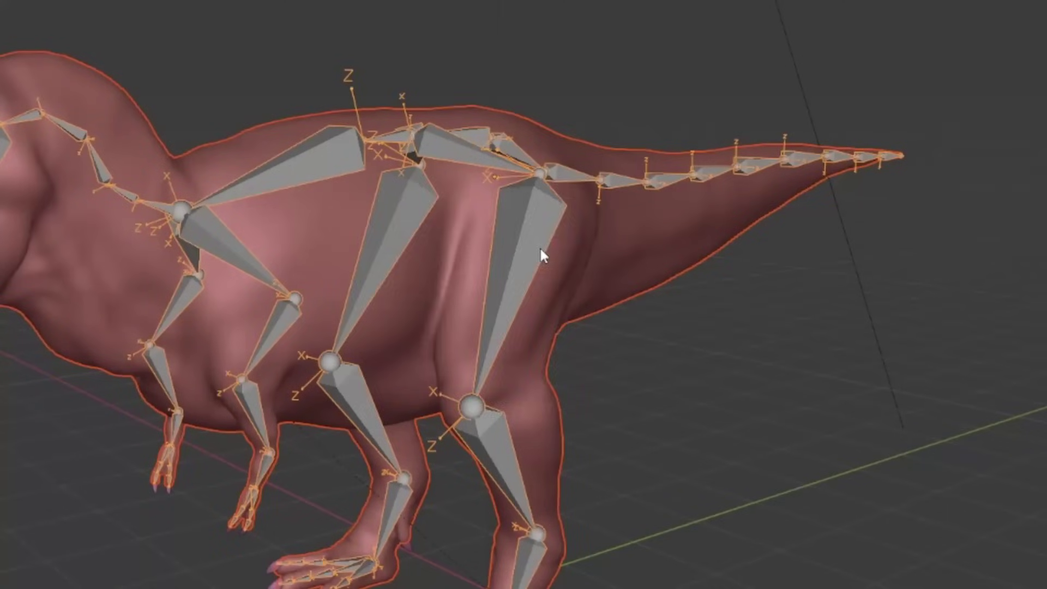
key(ctrl+p)
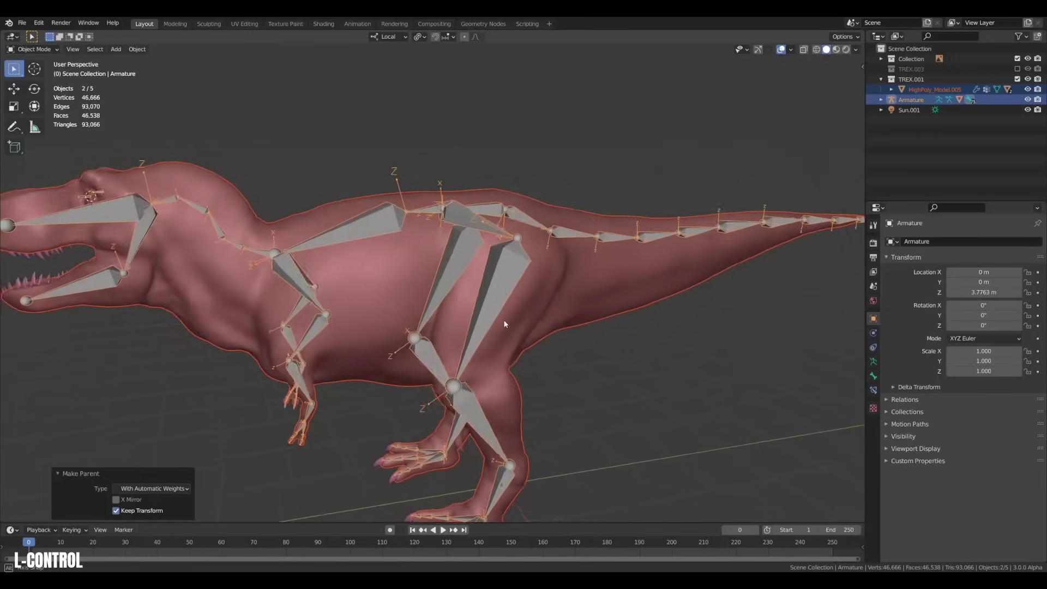
Put the armature in Pose Mode and test the binding by rotating the left lower leg bone leg.L.003 about local X.
scroll(508, 315, up, 2)
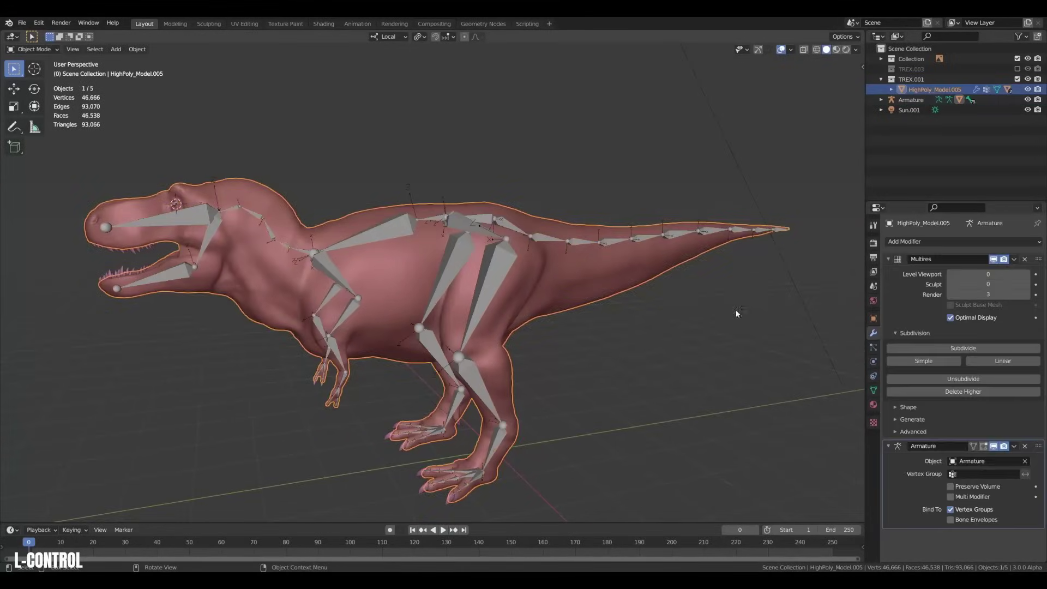
key(ctrl+Tab)
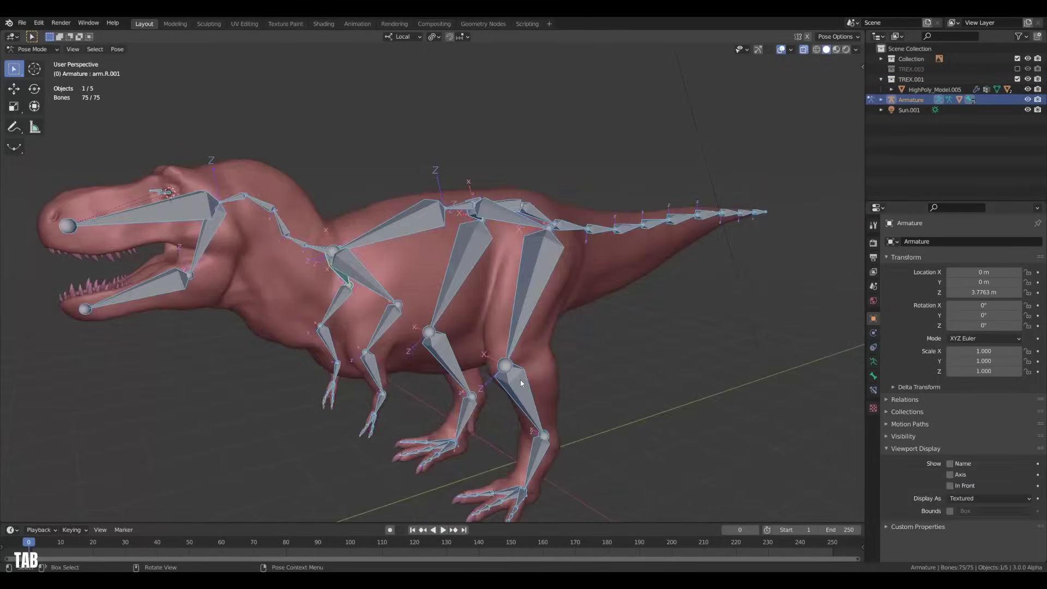
click(489, 376)
middle_drag(507, 376, 566, 393)
shift+middle_drag(567, 392, 558, 358)
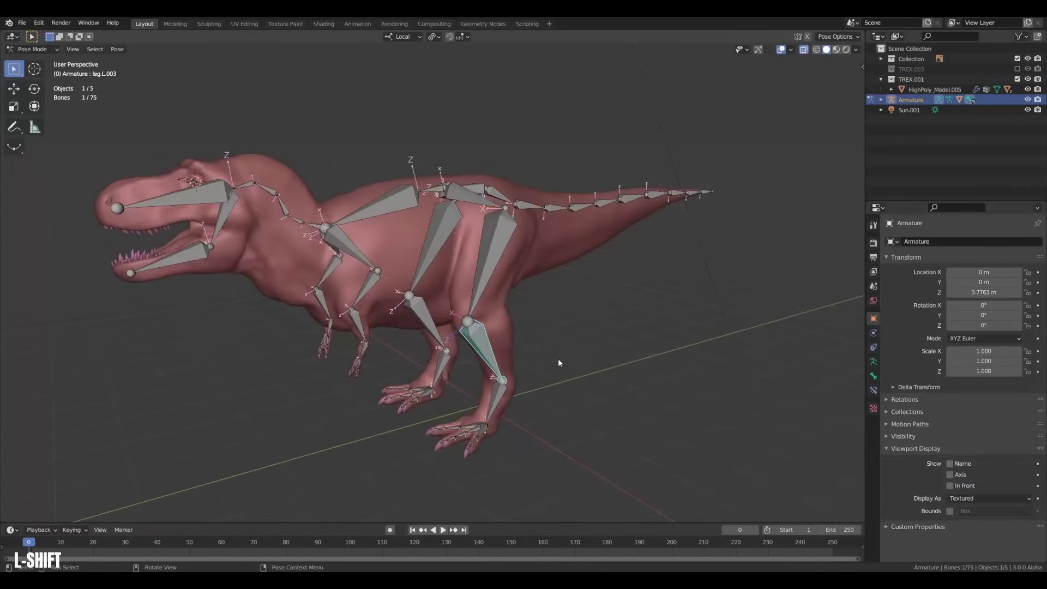
key(r)
key(x)
click(597, 306)
Rotate the spine bone Spine.003 about local Z to test how the body twists.
middle_drag(553, 318, 421, 309)
key(Escape)
middle_drag(480, 267, 545, 327)
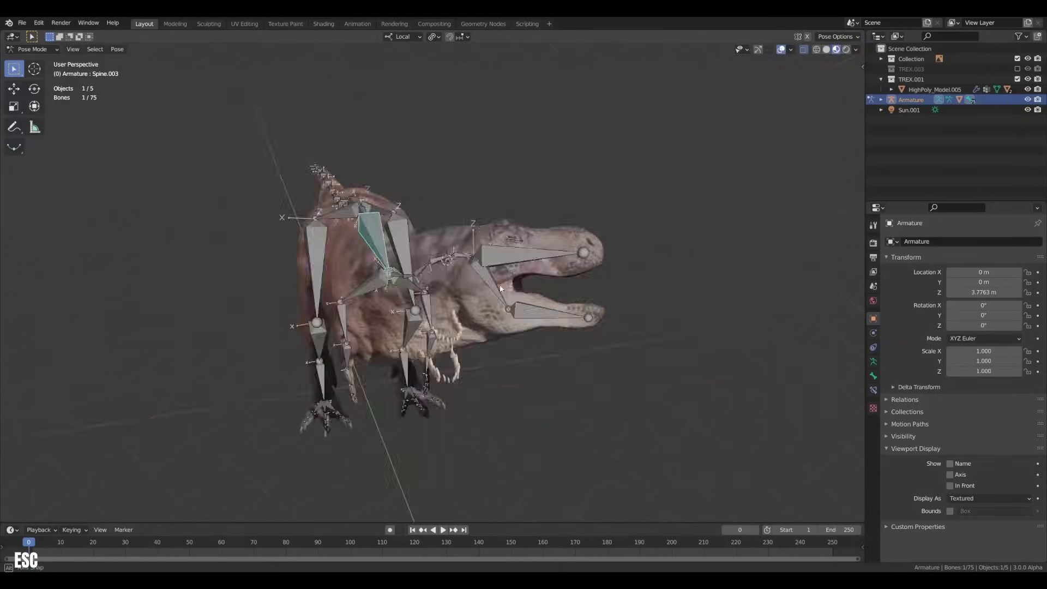
key(r)
key(z)
click(524, 309)
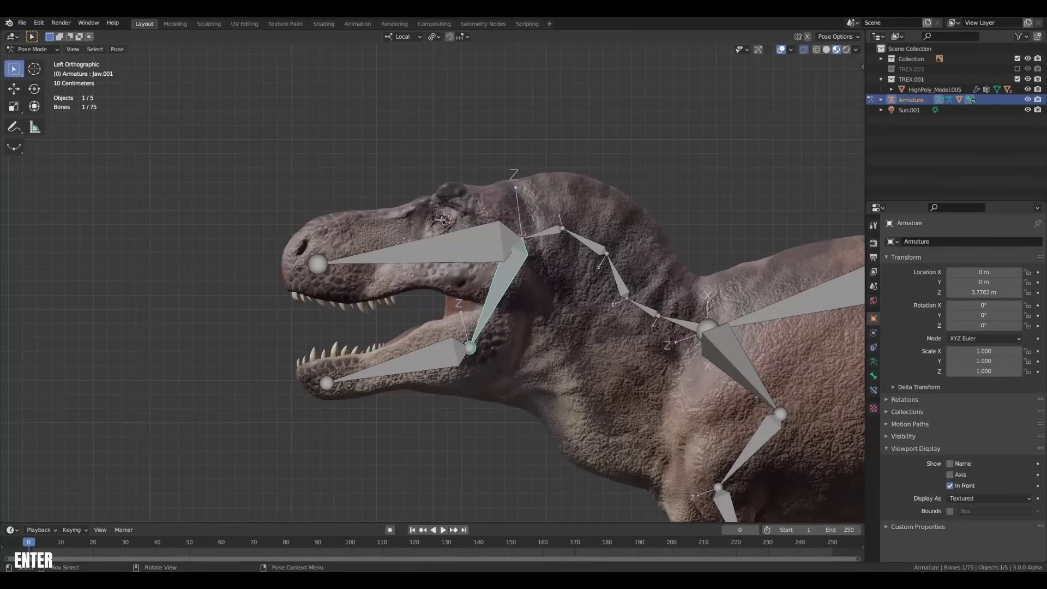
In Edit Mode, lower the joint shared by the head and jaw bones and pull the tip of Head.001 back from the snout.
key(r)
key(Escape)
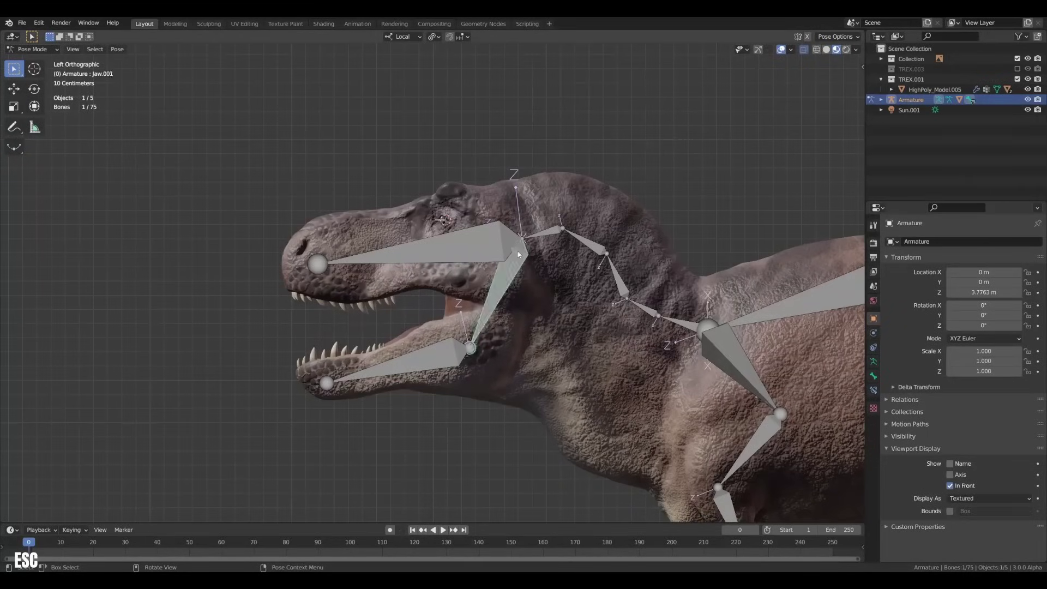
key(Tab)
click(523, 240)
key(g)
click(513, 301)
click(318, 264)
key(g)
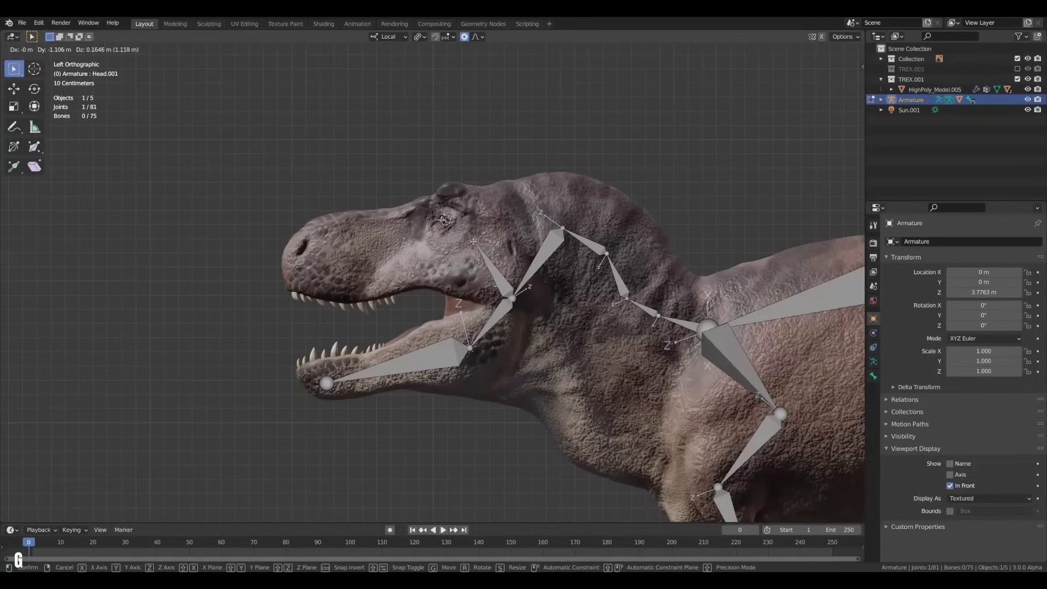
click(475, 243)
key(Tab)
key(ctrl+Tab)
click(505, 321)
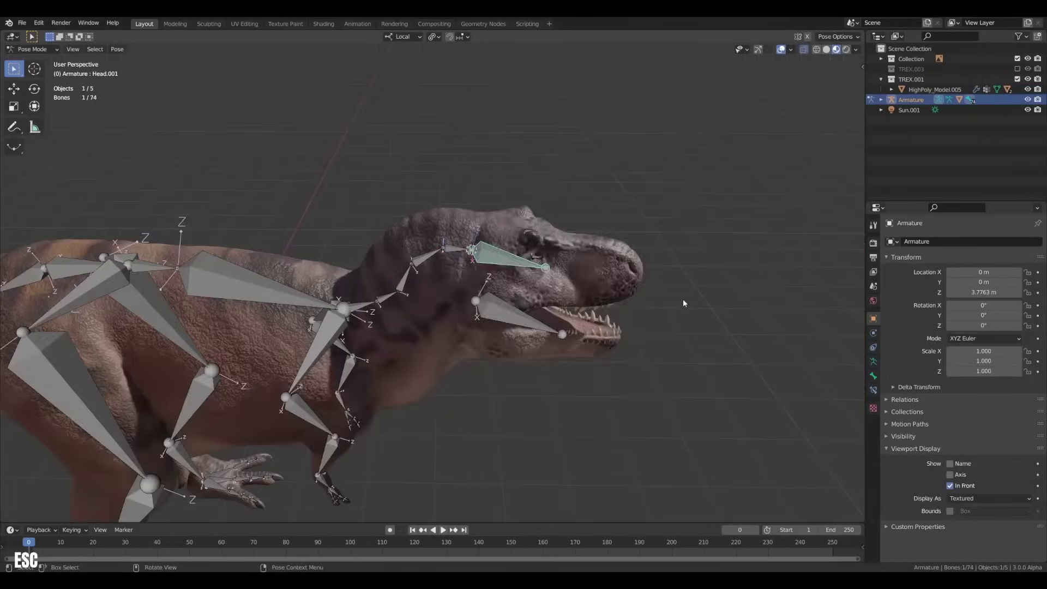
alt+middle_drag(684, 298, 586, 305)
key(r)
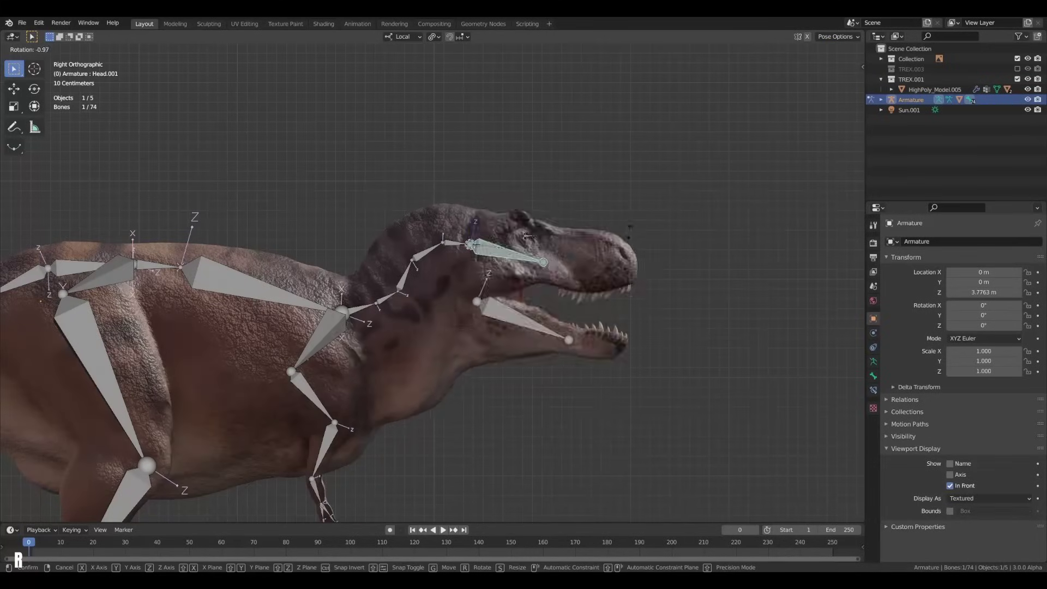
key(Escape)
click(456, 243)
shift+click(493, 249)
key(r)
key(Escape)
Try rotating Head.001 together with two neck bones to raise the head, and undo the rotation.
shift+click(430, 251)
shift+click(493, 250)
key(r)
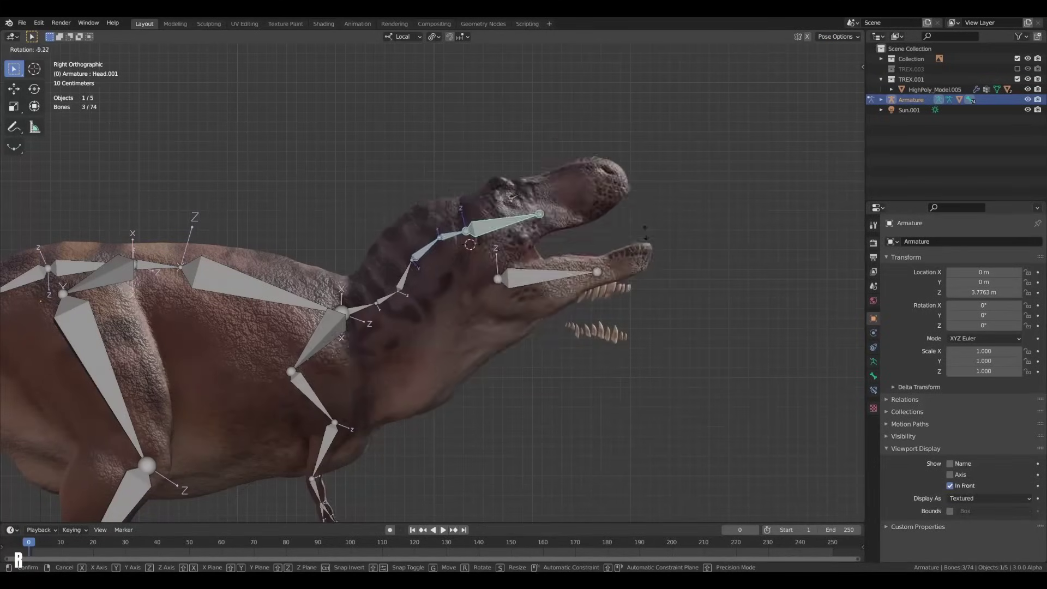
click(648, 234)
scroll(647, 262, down, 6)
middle_drag(648, 284, 549, 343)
key(ctrl+z)
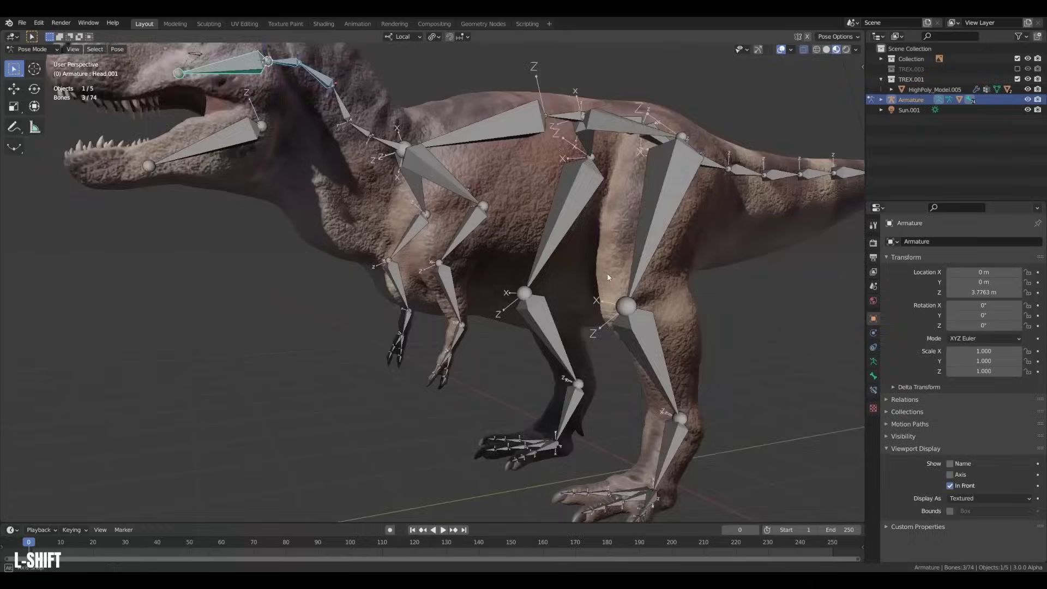
Try one more test rotation of the selected bones and undo it.
middle_drag(436, 273, 411, 305)
scroll(436, 273, up, 5)
key(r)
click(552, 296)
scroll(552, 297, down, 5)
key(ctrl+z)
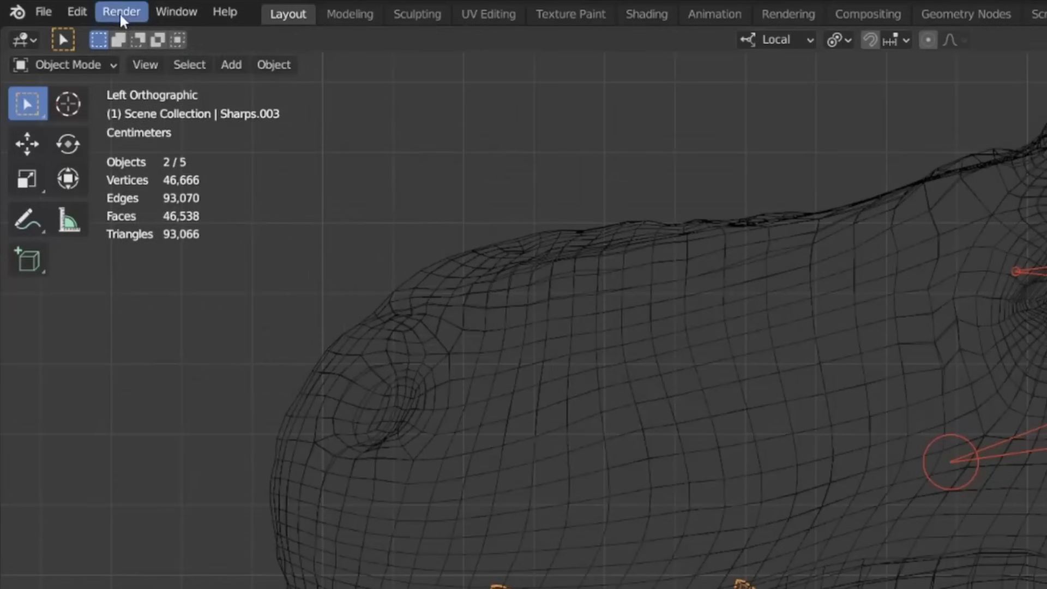
Turn off Lock Object Modes and put the armature in Pose Mode.
click(46, 21)
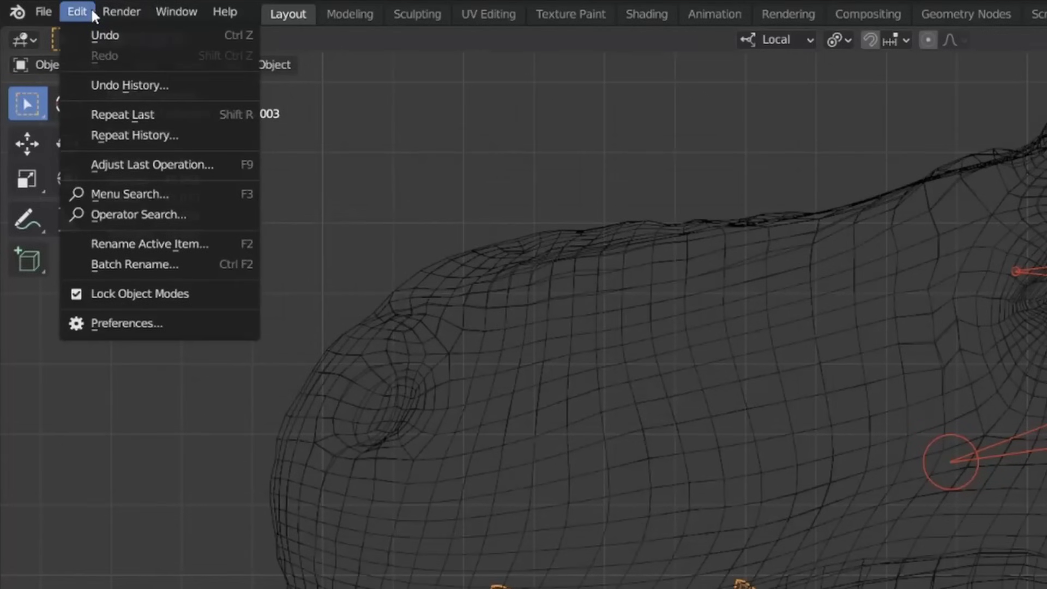
click(78, 297)
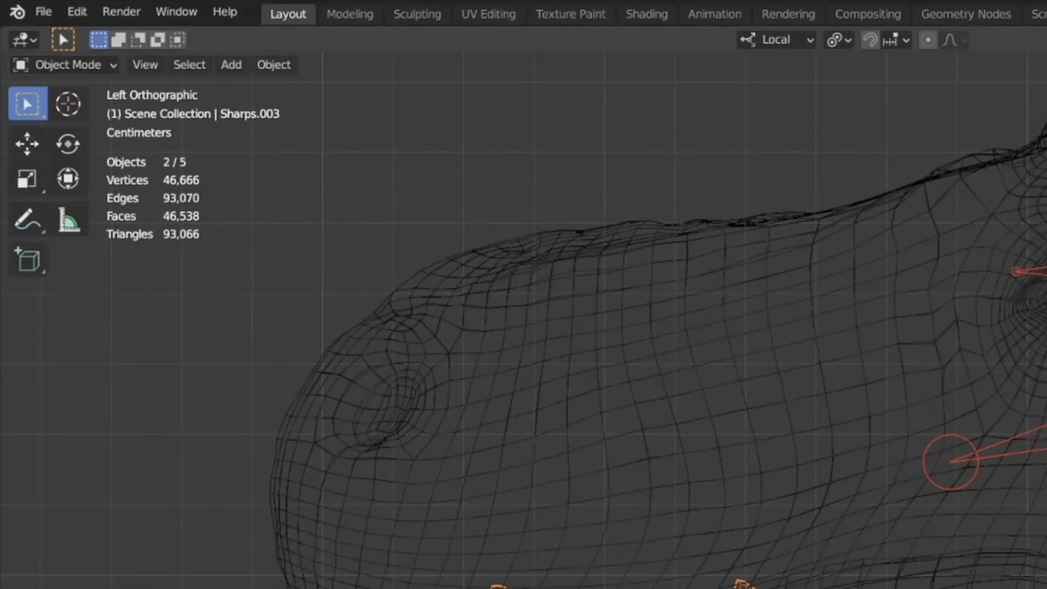
key(ctrl+Tab)
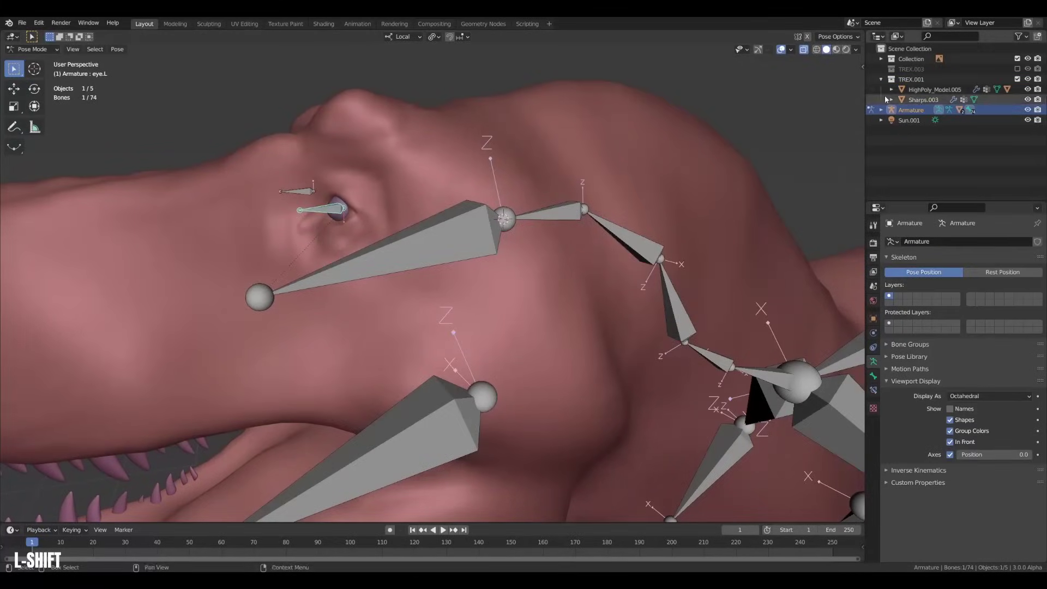
Switch HighPoly_Model.005 to Weight Paint with the armature still posed, resize the brush, and pick the Head.001 bone for painting.
ctrl+click(932, 92)
key(ctrl+Tab)
click(378, 176)
mouse_move(379, 210)
middle_down()
mouse_move(406, 207)
mouse_move(362, 222)
mouse_move(422, 297)
middle_up()
key(f)
click(415, 207)
ctrl+click(264, 248)
mouse_move(326, 252)
middle_down()
mouse_move(416, 250)
mouse_move(406, 270)
middle_up()
ctrl+click(416, 251)
key(f)
click(190, 114)
Set the brush weight to 1.000 and its radius to 211 px, and paint Head.001's weight around the eye and skull.
drag(158, 37, 188, 37)
mouse_move(371, 196)
mouse_down()
mouse_move(357, 207)
mouse_move(395, 256)
mouse_up()
middle_drag(400, 267, 389, 234)
key(f)
click(349, 240)
drag(327, 235, 344, 248)
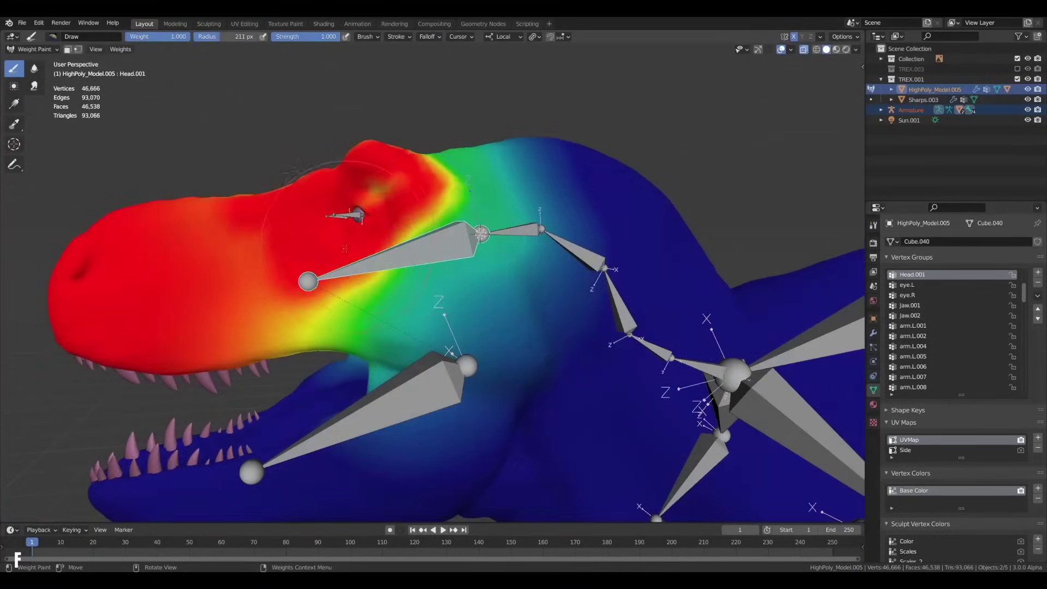
click(439, 254)
Refine Head.001's weights around the snout and mouth, adjusting the brush weight and radius.
middle_drag(440, 255, 523, 338)
shift+middle_drag(414, 284, 404, 234)
mouse_move(288, 382)
mouse_down()
mouse_move(322, 212)
mouse_move(346, 182)
mouse_up()
mouse_move(349, 207)
middle_down()
mouse_move(469, 153)
mouse_move(464, 180)
middle_up()
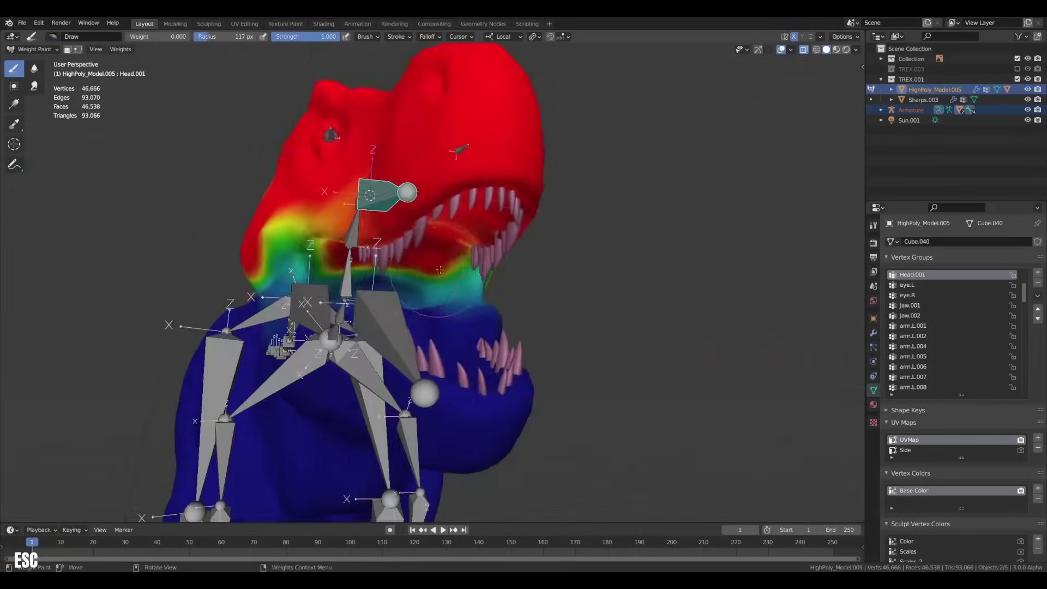
middle_drag(491, 349, 425, 338)
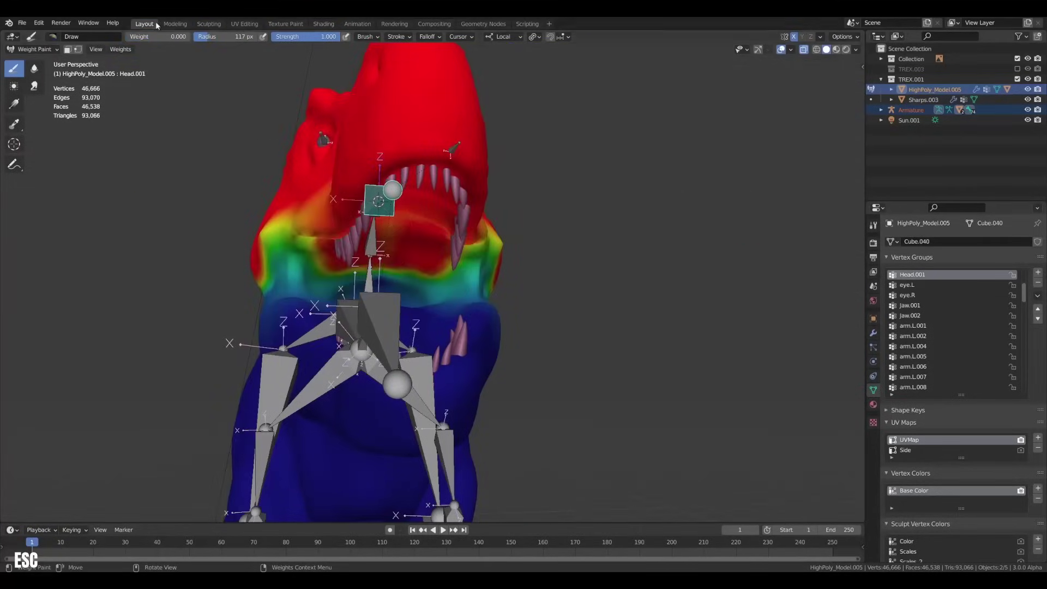
drag(156, 37, 188, 36)
key(f)
mouse_move(414, 272)
middle_down()
mouse_move(363, 278)
mouse_move(377, 273)
middle_up()
click(419, 284)
scroll(391, 265, up, 2)
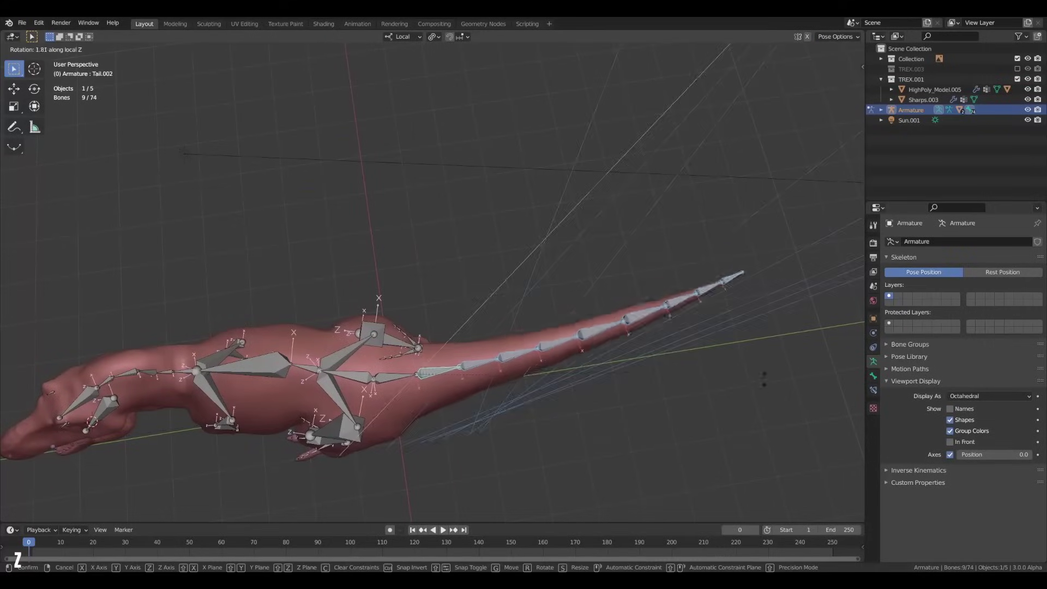
Bend the nine tail bones from Tail.002 onwards about local Z, finishing with a rotation of -8.54°.
key(z)
key(z)
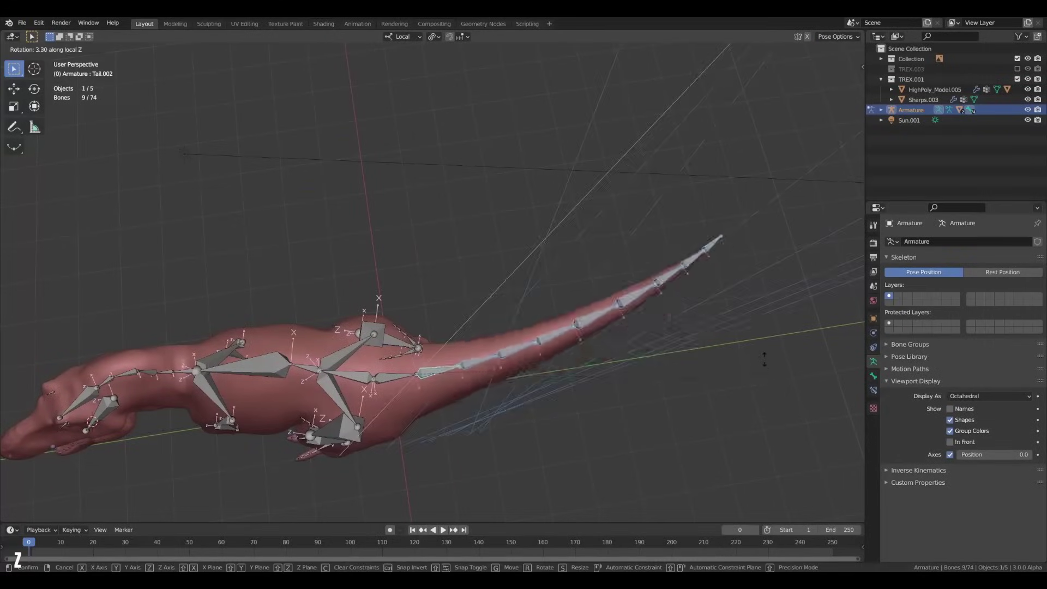
key(Return)
mouse_move(436, 284)
middle_down()
mouse_move(339, 293)
mouse_move(411, 281)
mouse_move(458, 348)
middle_up()
scroll(411, 281, down, 3)
key(r)
key(z)
click(589, 343)
shift+middle_drag(545, 305, 548, 344)
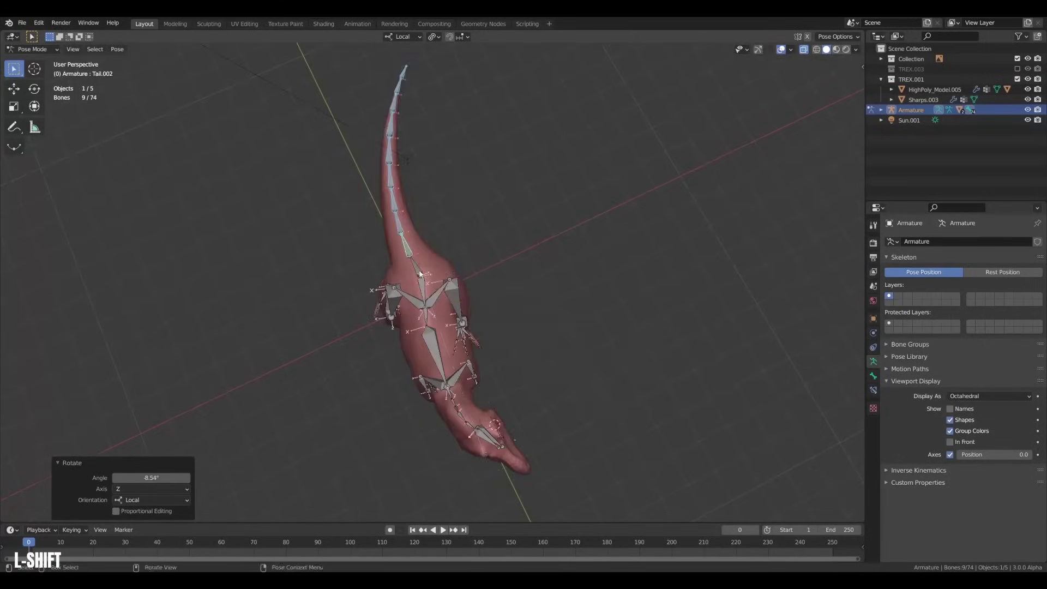
Rotate the tail base bone Tail.001 by -17.5° about local Z.
click(419, 266)
key(r)
key(z)
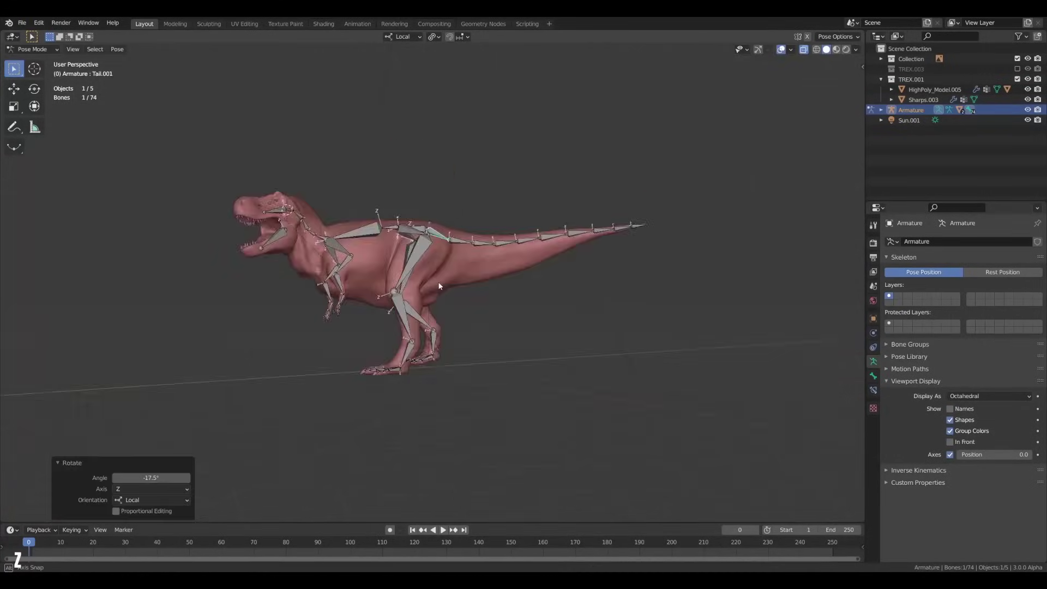
middle_drag(479, 305, 550, 305)
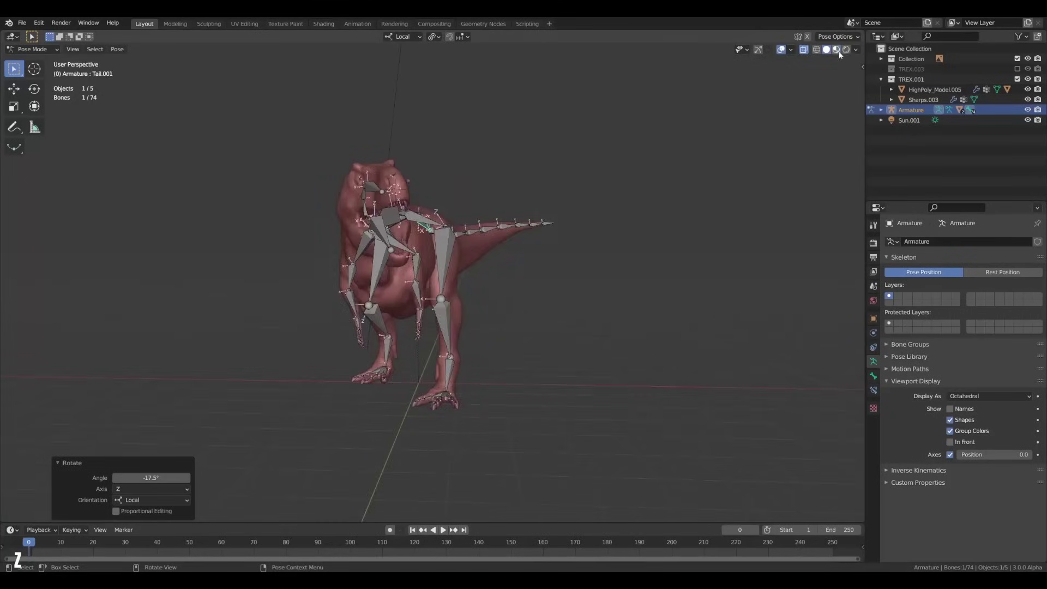
key(z)
mouse_move(589, 187)
middle_down()
mouse_move(224, 245)
mouse_move(454, 276)
mouse_move(442, 283)
middle_up()
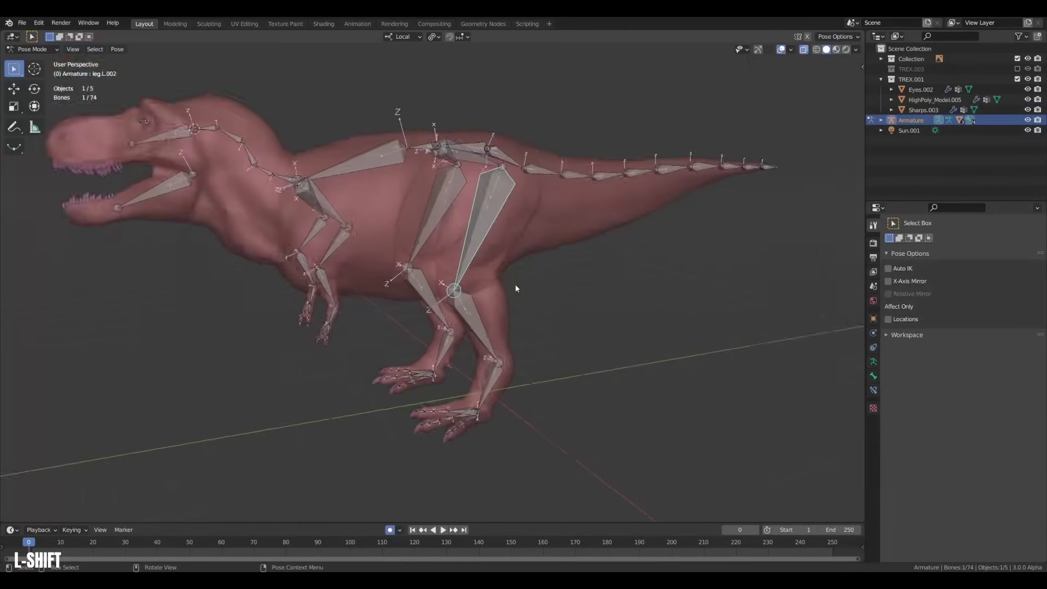
In Edit Mode, duplicate the left ankle bone leg.L.004 and move the copy about 0.59 m along local Y in front of the ankle.
scroll(517, 289, up, 1)
click(488, 341)
shift+middle_drag(484, 411, 465, 337)
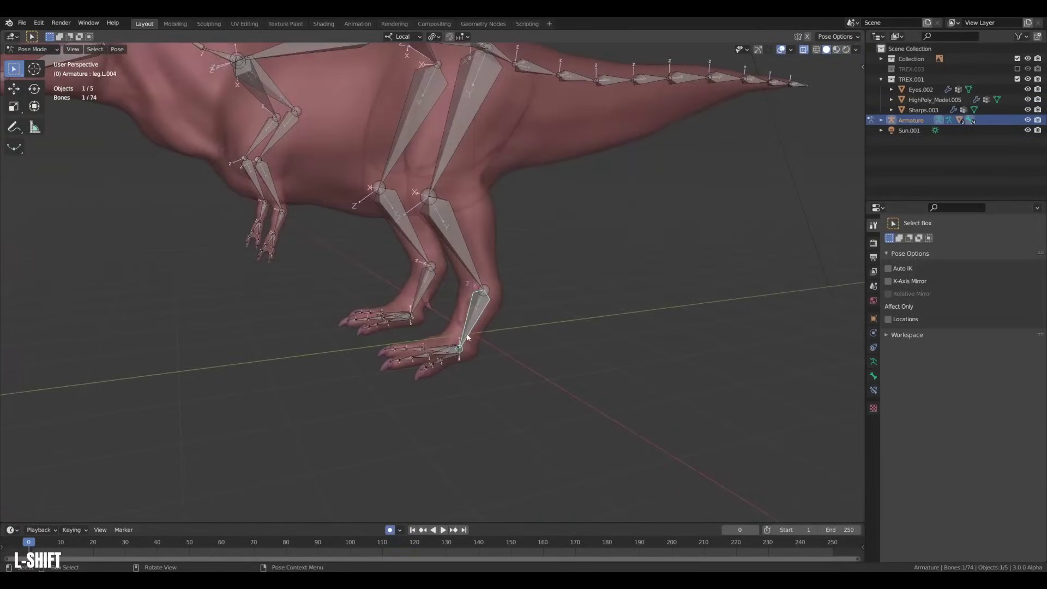
scroll(489, 339, up, 2)
key(Tab)
alt+middle_drag(117, 379, 514, 348)
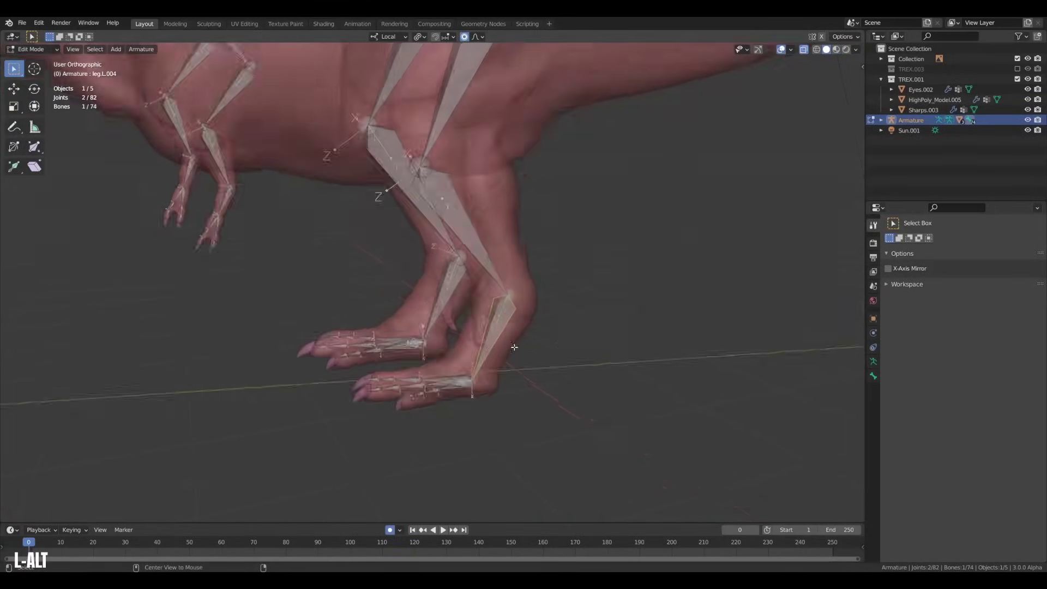
scroll(556, 328, up, 2)
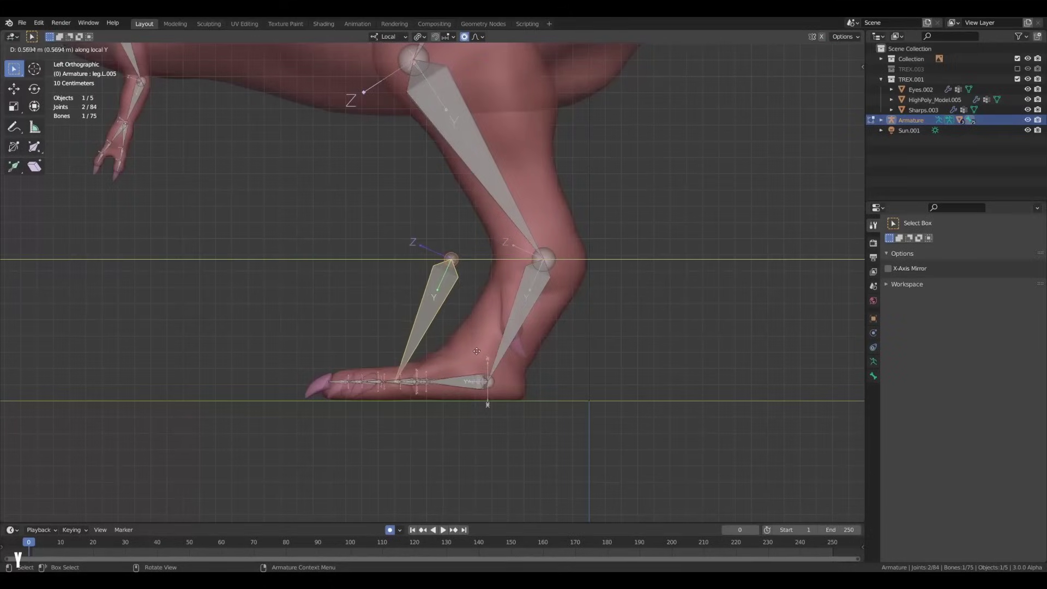
click(474, 355)
key(g)
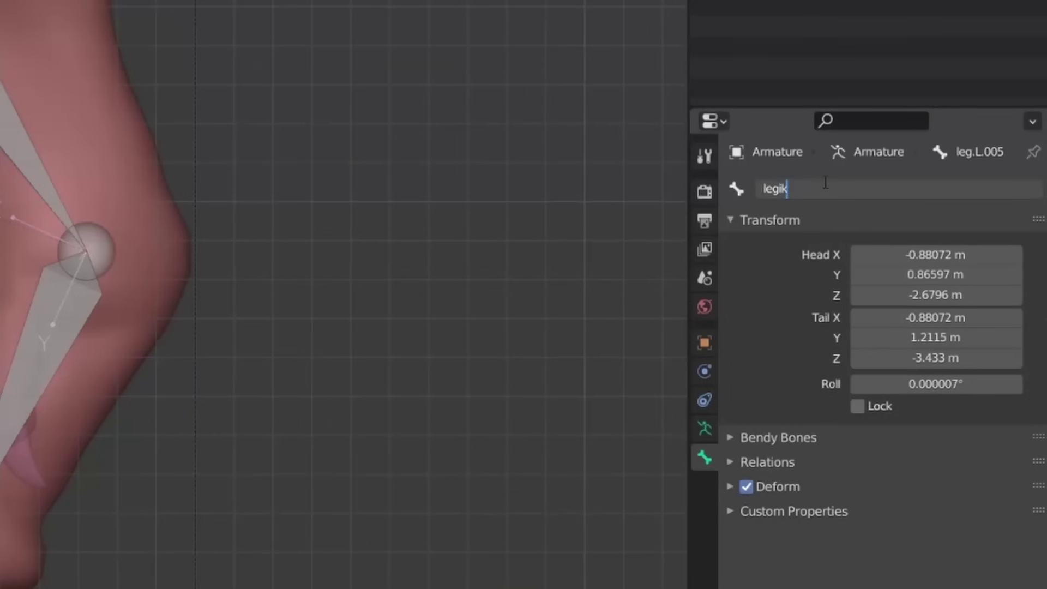
Rename the duplicated ankle bone as legIK.L.
text(IK.)
text(L)
key(Return)
Duplicate legIK.L at the heel and snap the copy to the 3D cursor at the left knee.
alt+middle_drag(482, 390, 453, 345)
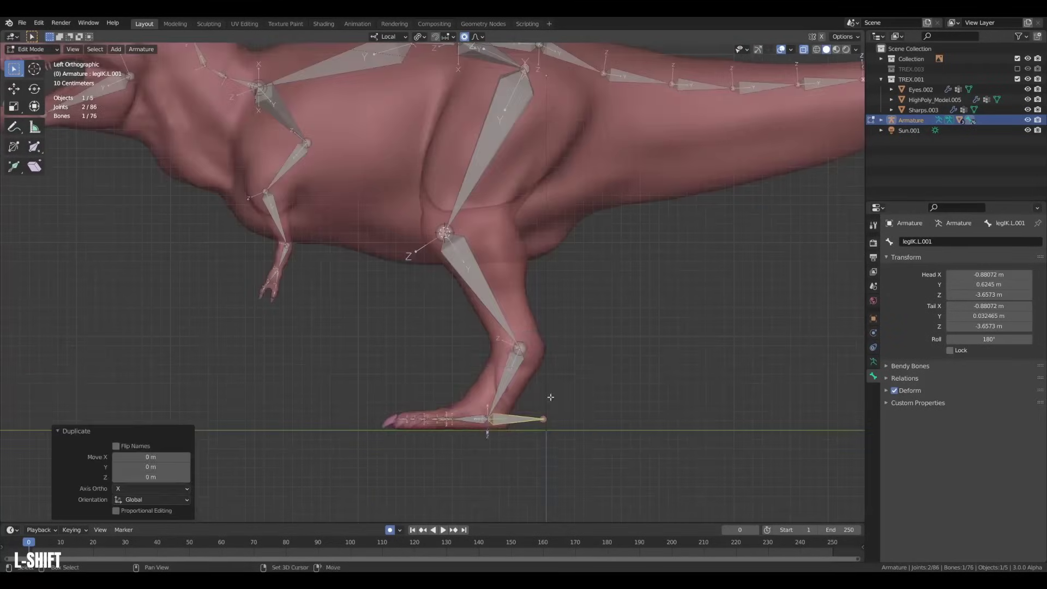
key(shift+s)
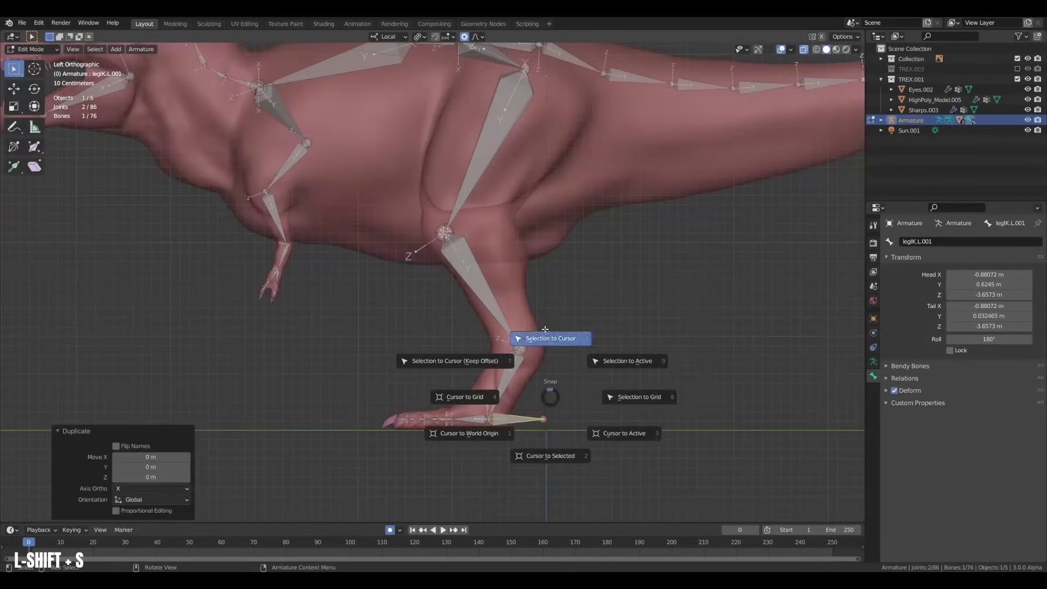
click(547, 331)
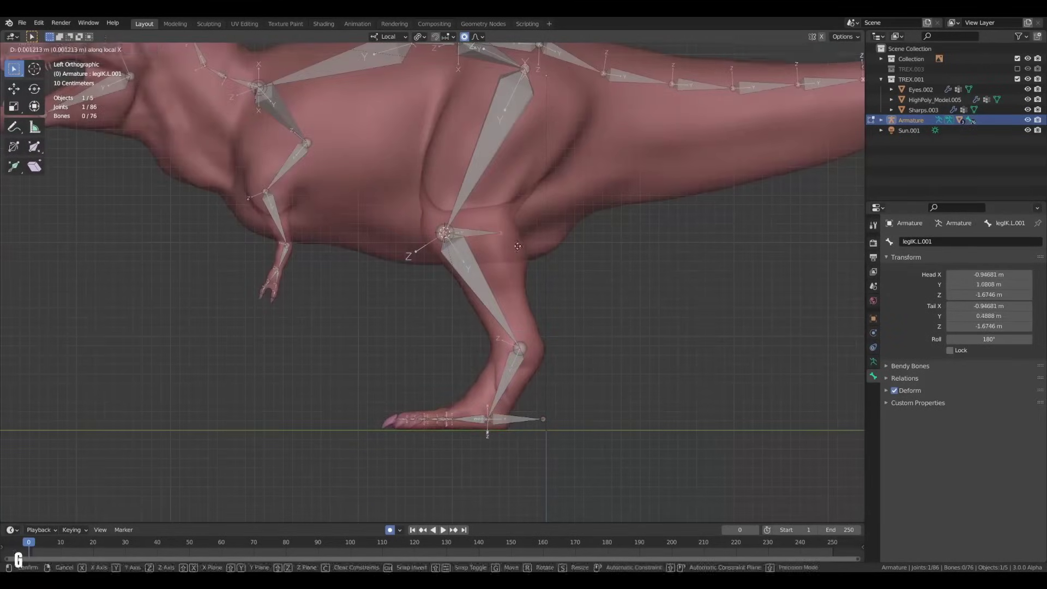
Point the knee copy forward and move it along its local Y axis to sit in front of the knee.
click(401, 263)
click(424, 239)
key(g)
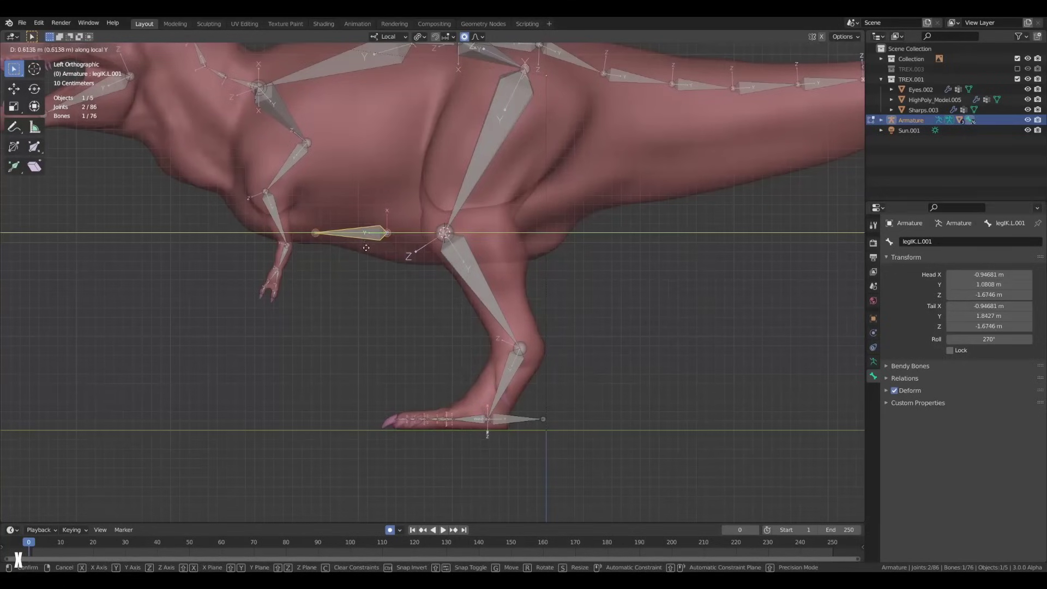
click(366, 248)
Return to Pose Mode and add an Inverse Kinematics constraint to the left ankle bone leg.L.004.
key(ctrl+Tab)
middle_drag(366, 247, 439, 416)
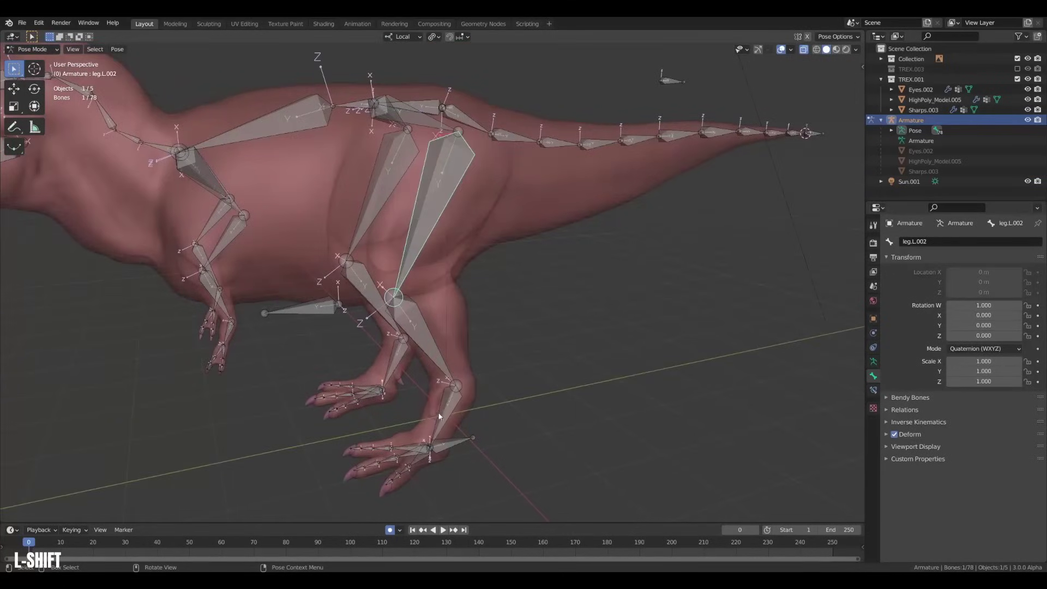
click(873, 390)
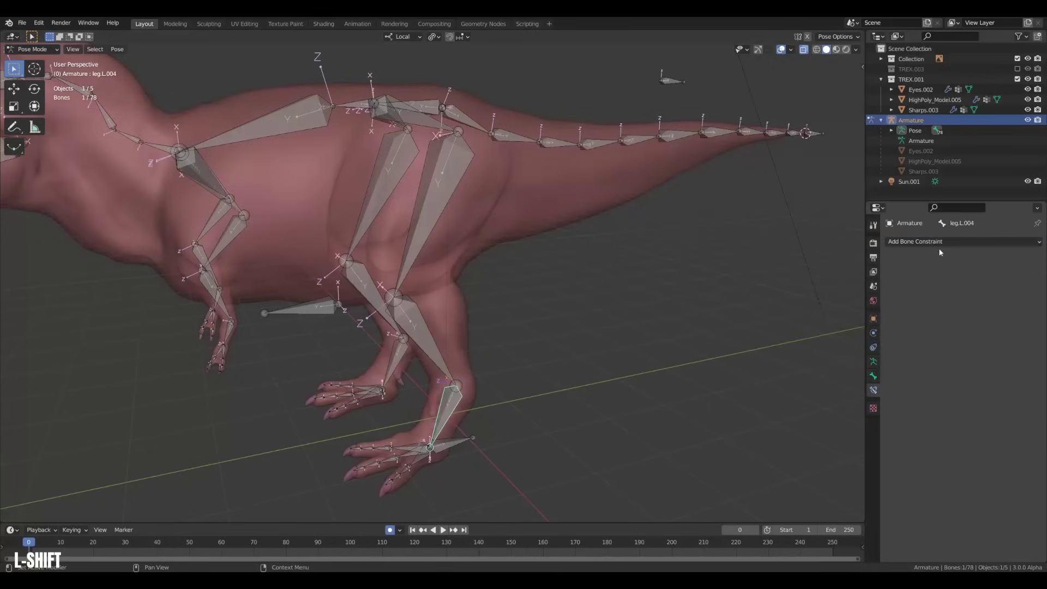
click(939, 242)
click(946, 292)
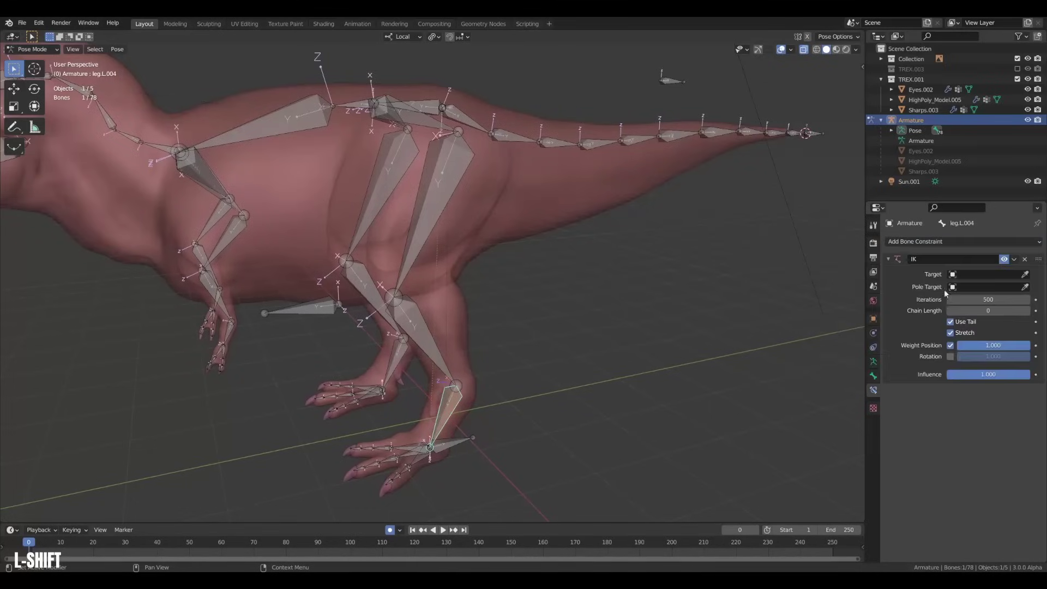
Set the IK constraint's target to the Armature with legIK.L as the target bone.
click(458, 444)
click(988, 286)
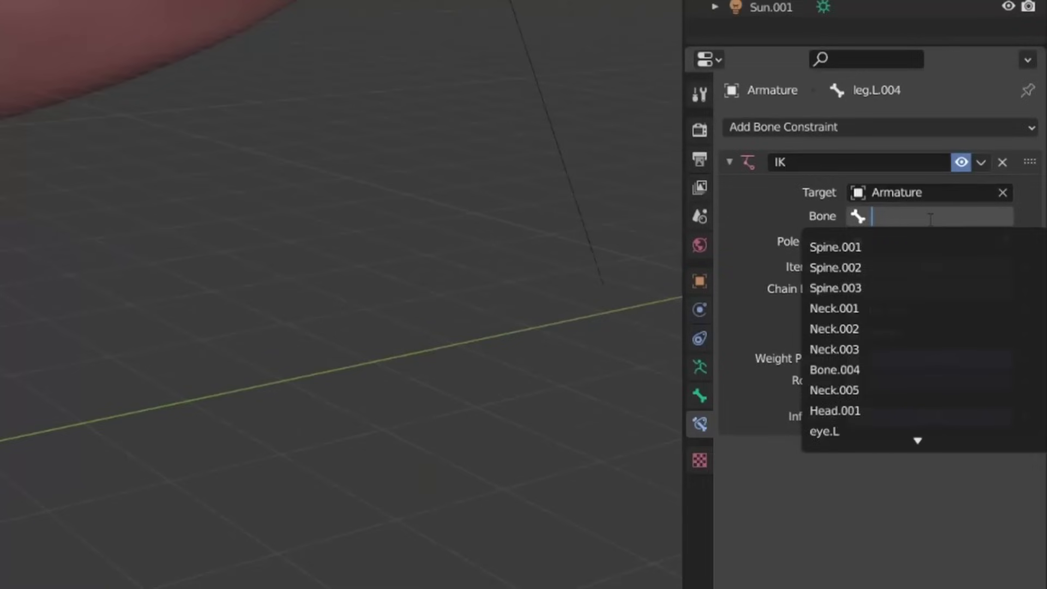
text(ik)
click(873, 248)
Set the IK constraint's pole target to the Armature with legPT.L as the pole bone.
click(928, 241)
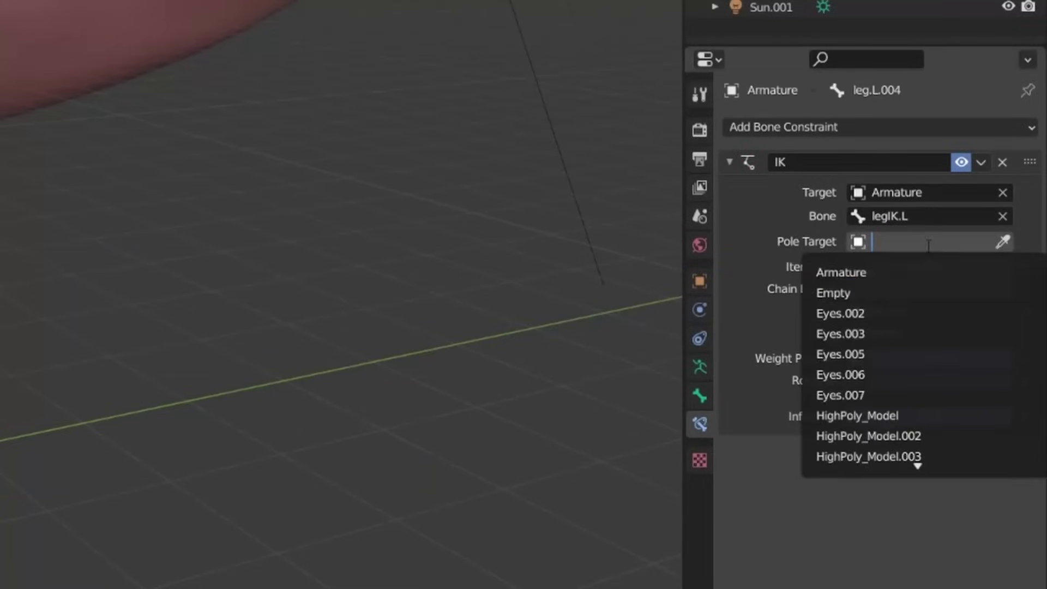
click(869, 271)
click(892, 265)
text(pt)
click(875, 295)
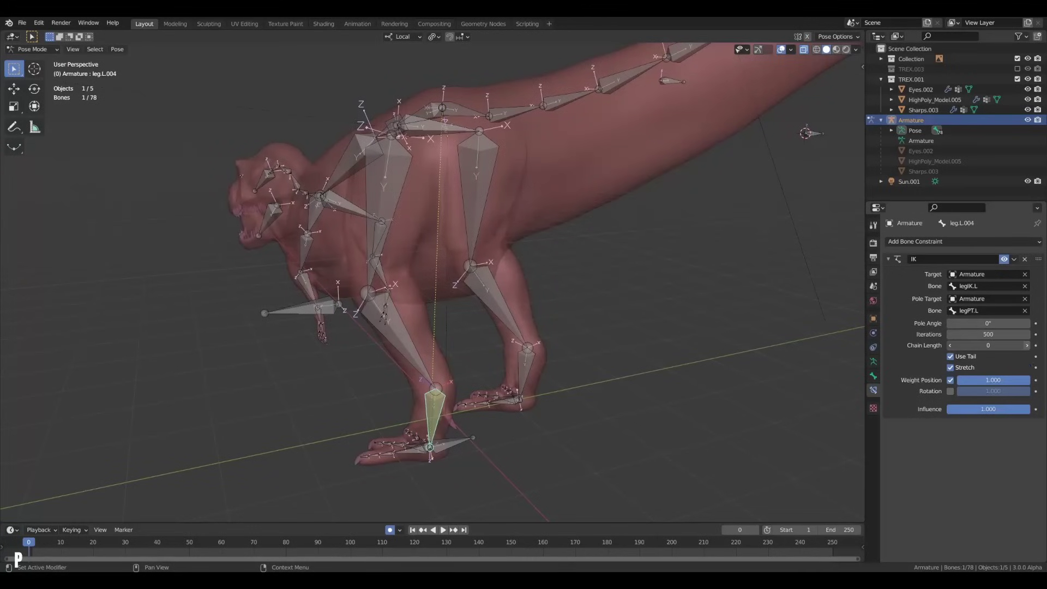
Set the IK constraint's chain length to 3 and its pole angle to 90°.
click(1027, 345)
click(1027, 345)
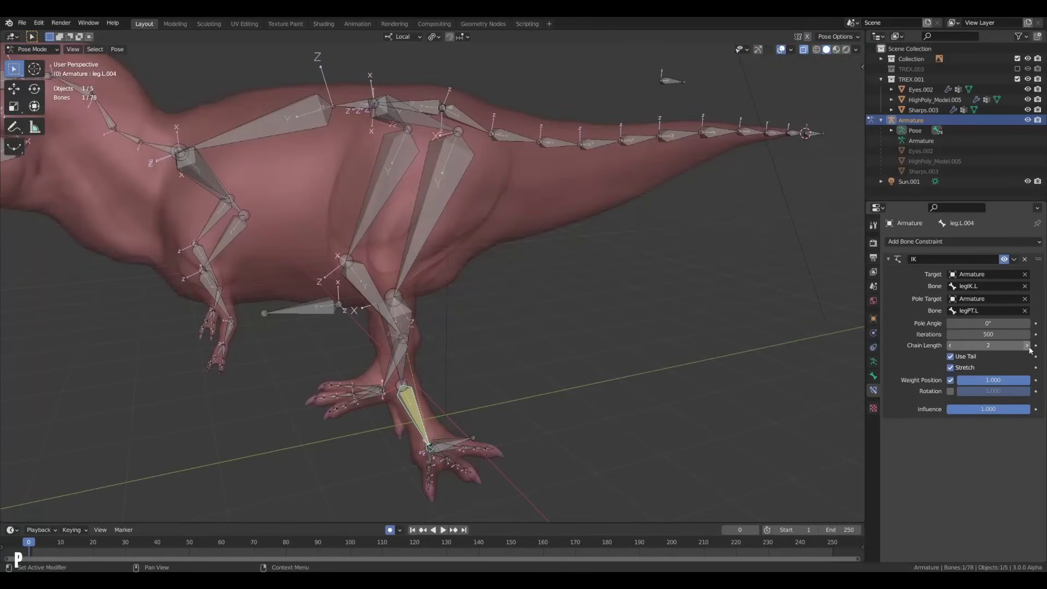
click(1027, 345)
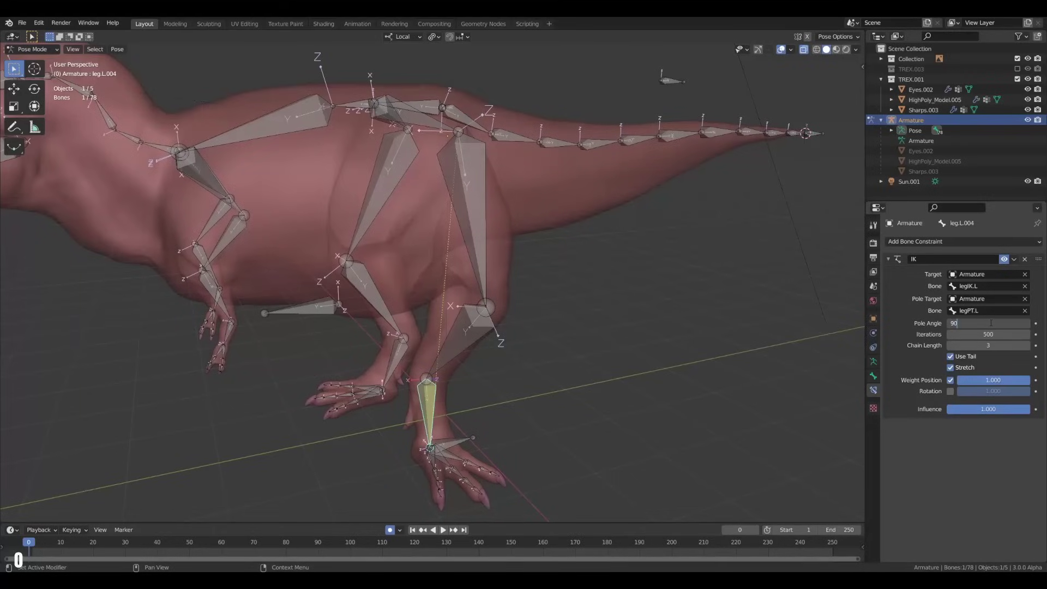
key(Return)
Symmetrize the whole armature in Edit Mode to mirror the IK setup onto the right leg.
middle_drag(538, 379, 420, 362)
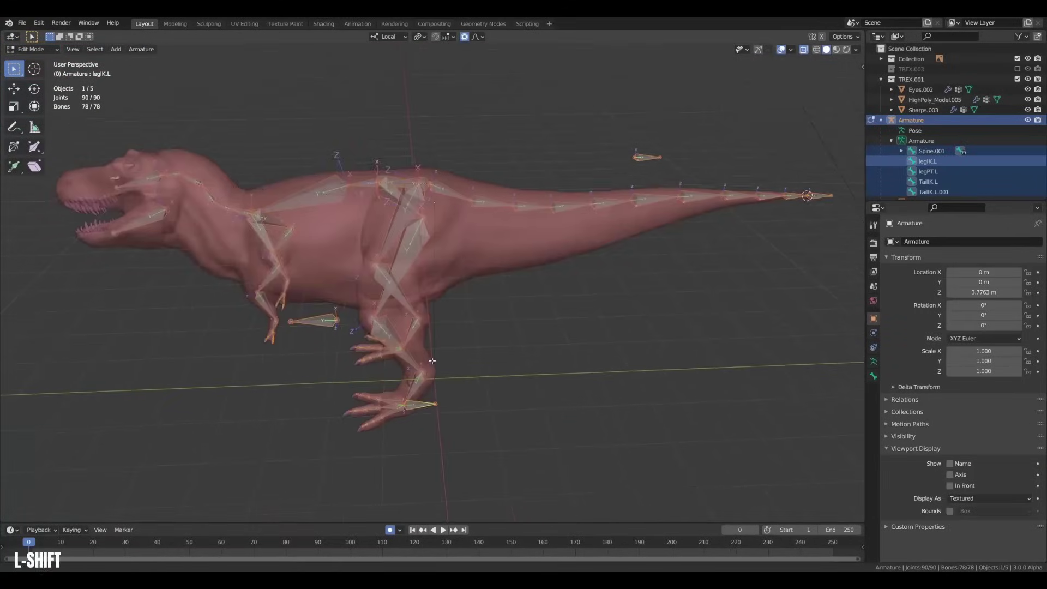
click(140, 50)
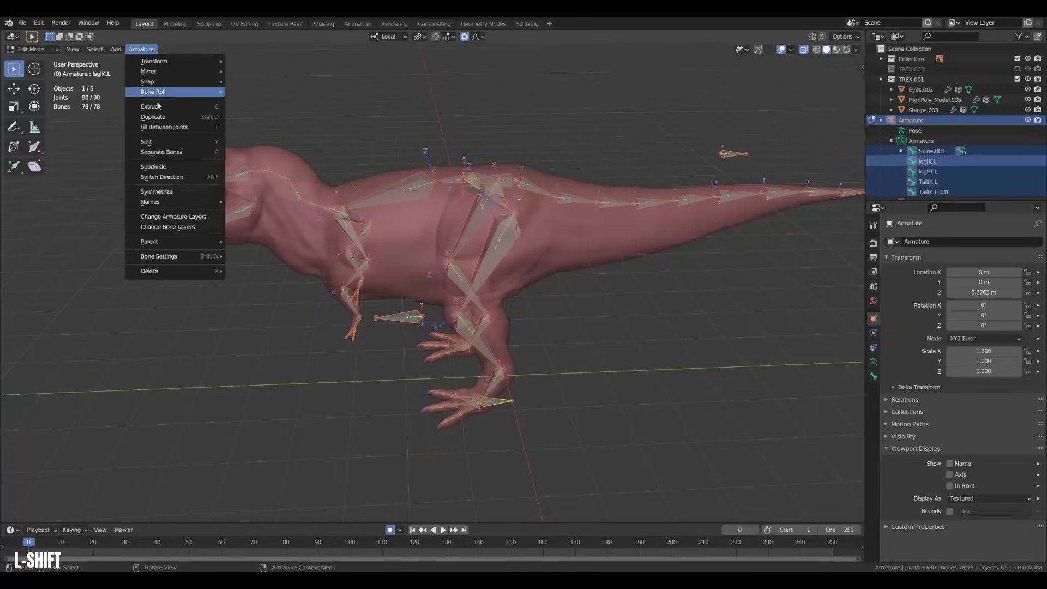
click(173, 193)
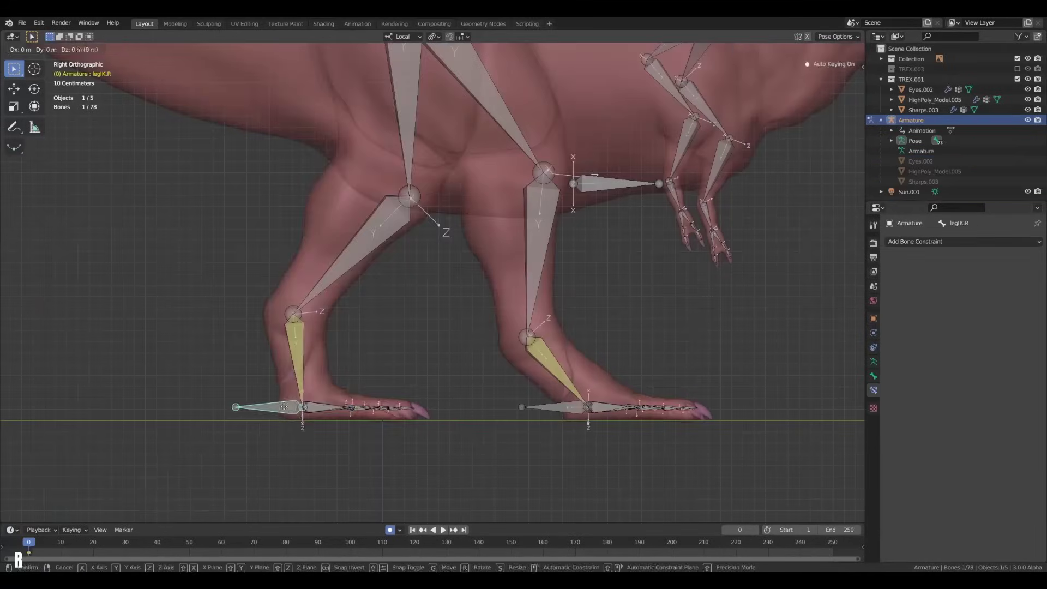
Test the right leg IK by lifting legIK.R up and back and rotating the foot downward.
drag(322, 414, 252, 381)
click(252, 381)
key(r)
click(361, 404)
drag(375, 384, 277, 467)
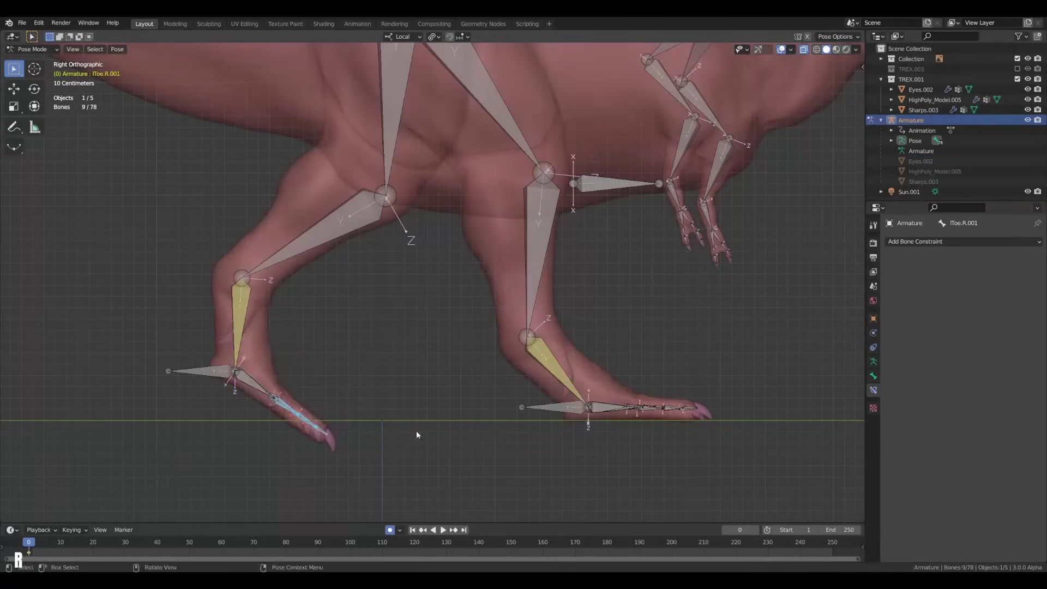
click(409, 394)
Move legIK.R about 0.62 m in X, 0.14 m in Y and 0.09 m in Z to test the leg.
mouse_move(409, 394)
middle_down()
mouse_move(409, 367)
mouse_move(676, 319)
middle_up()
click(416, 436)
key(g)
click(425, 376)
key(g)
click(397, 371)
Preview the posed T-Rex in Material Preview shading with overlays hidden, and show the overlays again.
middle_drag(603, 264, 463, 262)
click(836, 50)
click(780, 50)
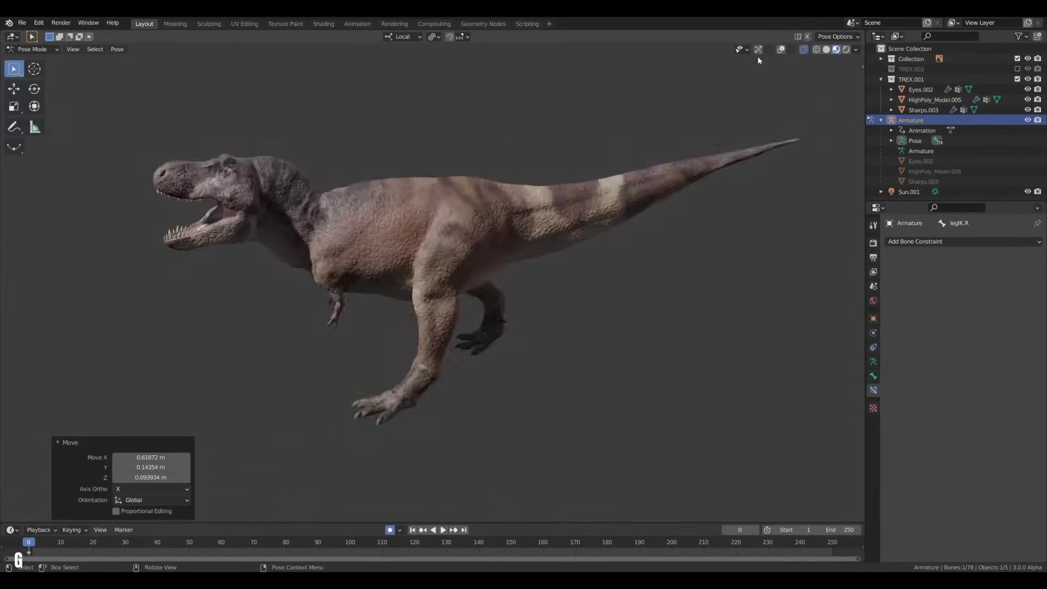
mouse_move(654, 234)
middle_down()
mouse_move(460, 263)
mouse_move(520, 389)
mouse_move(475, 298)
mouse_move(610, 268)
middle_up()
click(781, 49)
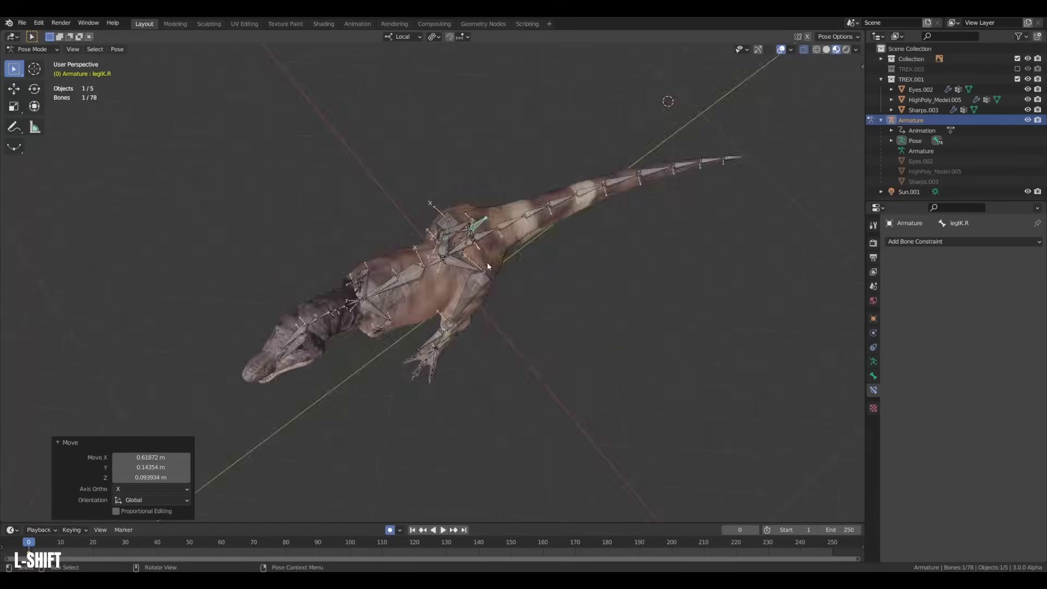
Rotate the spine bone Spine.003 about its local Z axis to test the torso bending.
click(400, 289)
key(r)
key(z)
middle_drag(486, 262, 567, 392)
click(404, 334)
key(r)
key(z)
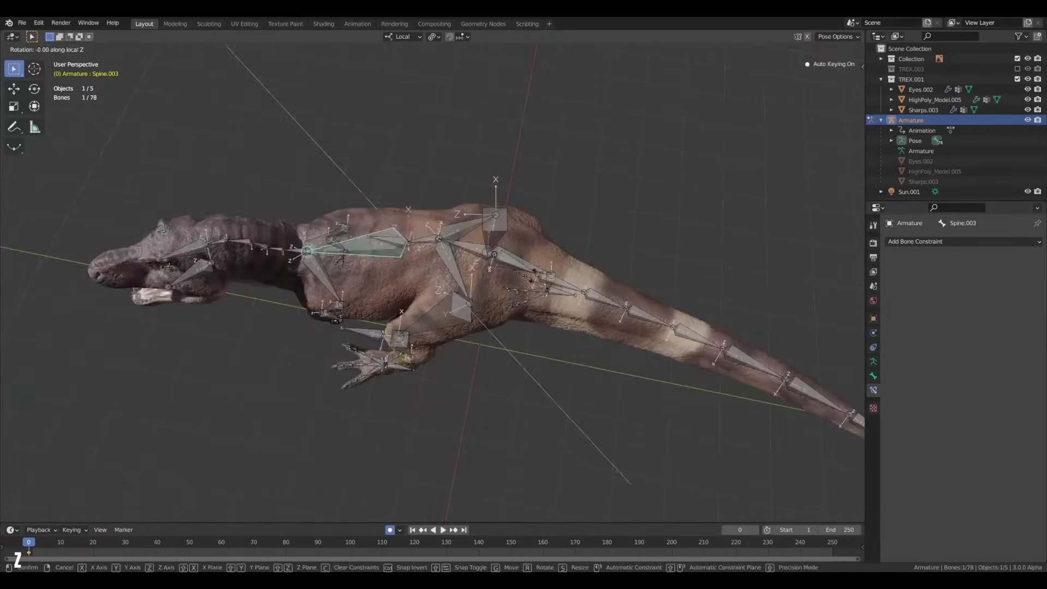
click(523, 305)
middle_drag(523, 305, 491, 349)
click(403, 386)
alt+middle_drag(404, 386, 462, 382)
key(g)
key(x)
key(Escape)
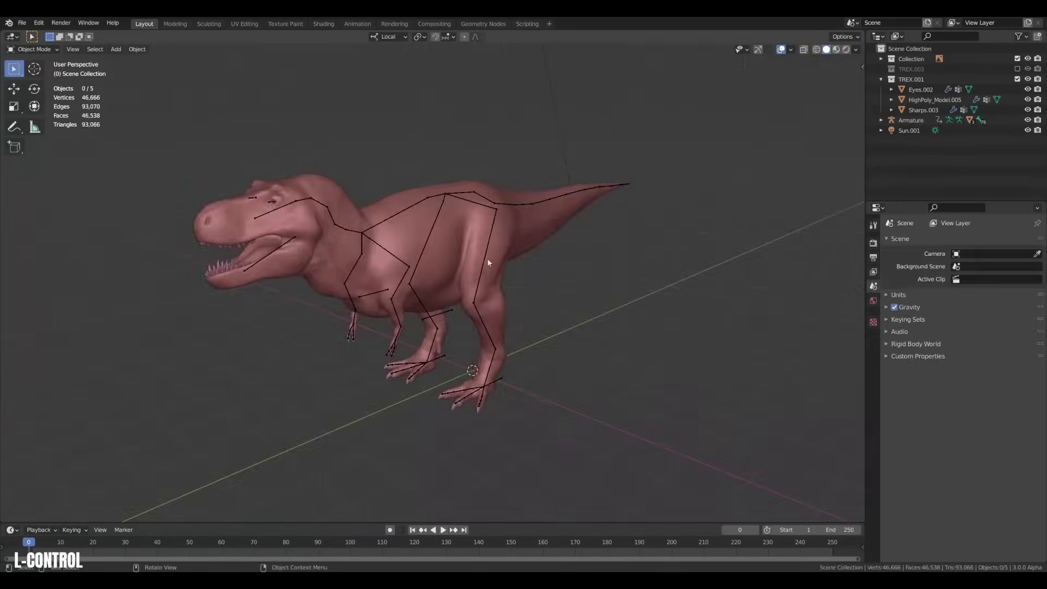
Add a mesh circle and move it about 7.63 m along the Y axis, in front of the T-Rex.
middle_drag(490, 283, 459, 269)
key(shift+a)
mouse_move(467, 262)
click(499, 281)
scroll(507, 295, down, 2)
shift+middle_drag(537, 348, 591, 281)
key(g)
key(y)
click(383, 400)
Move the circle into a new collection named CONTROLS.
key(m)
click(383, 400)
text(CONTROLS)
key(Return)
key(Return)
shift+middle_drag(376, 305, 431, 307)
key(Tab)
key(Tab)
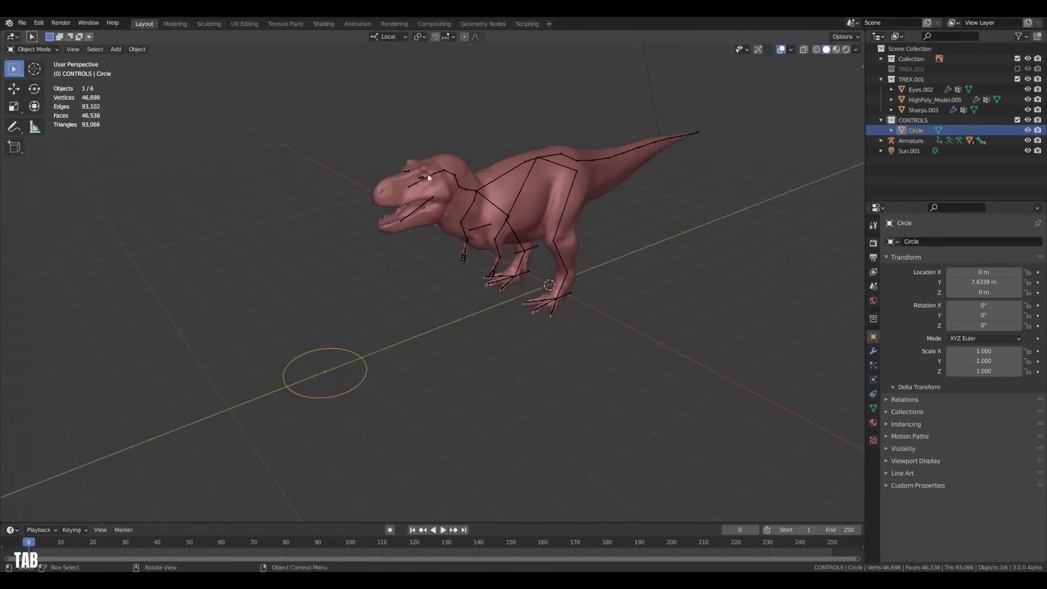
Enter Pose Mode on the armature and assign the Circle object as the custom shape of Head.001.
click(428, 174)
key(ctrl+Tab)
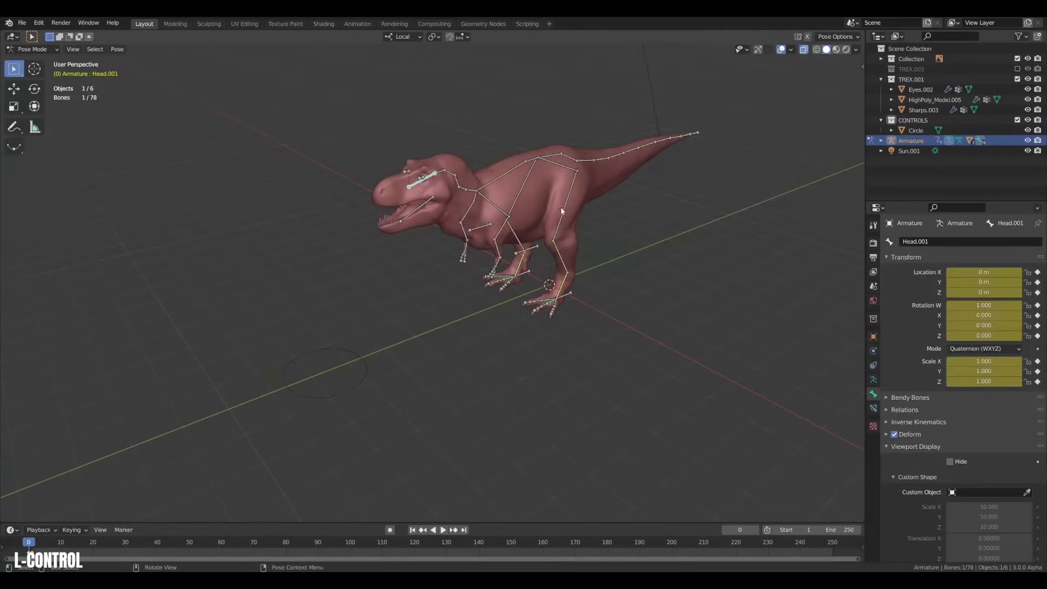
scroll(906, 447, down, 4)
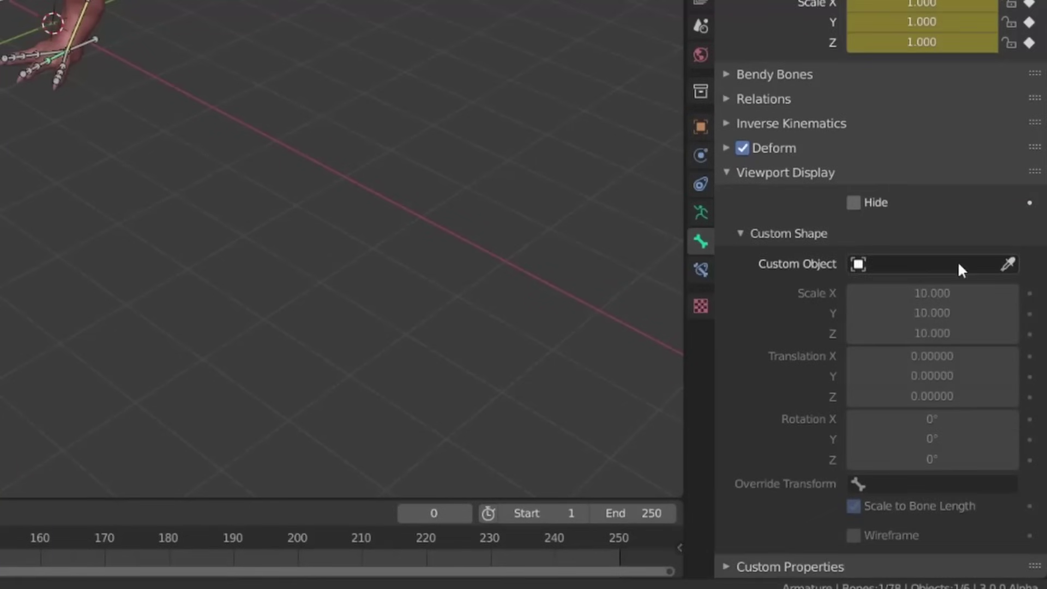
click(1008, 263)
key(ctrl)
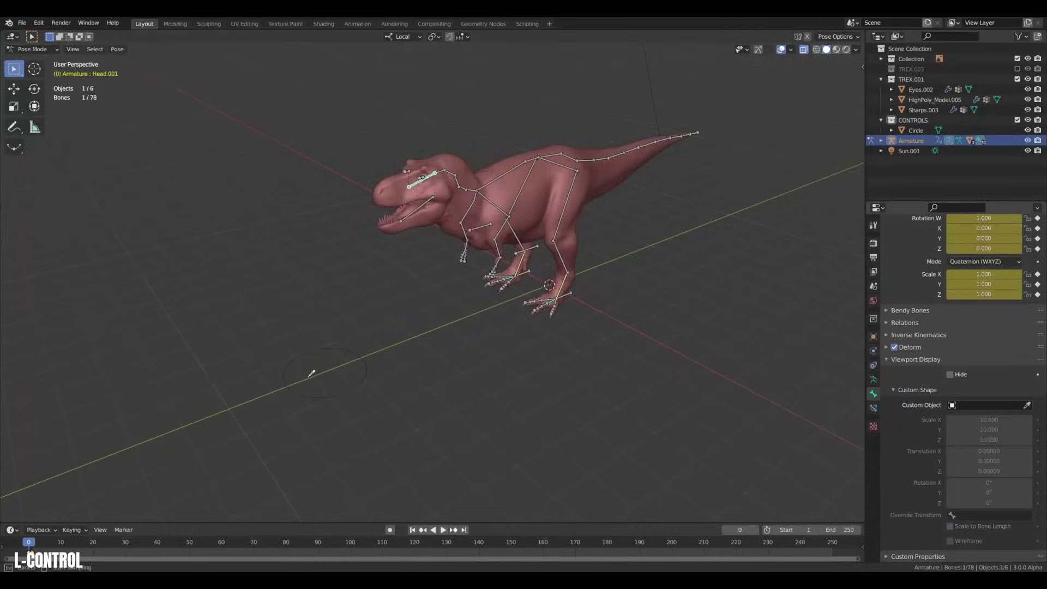
click(916, 132)
Set the custom shape scale of the five neck bones to 1.5 on all axes and deselect them.
middle_drag(443, 325, 538, 263)
scroll(495, 277, up, 3)
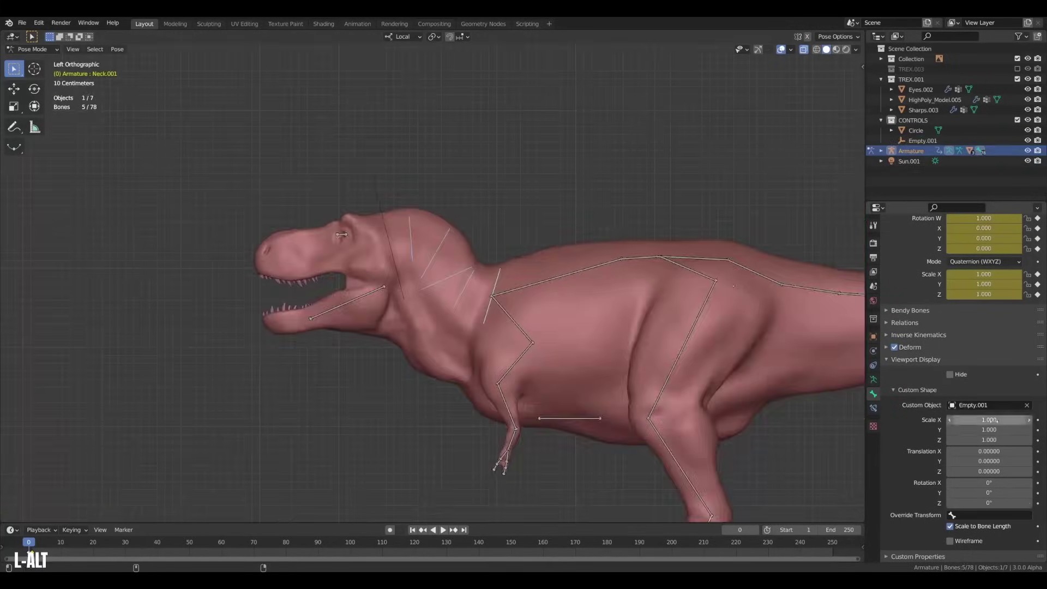
middle_drag(589, 327, 649, 352)
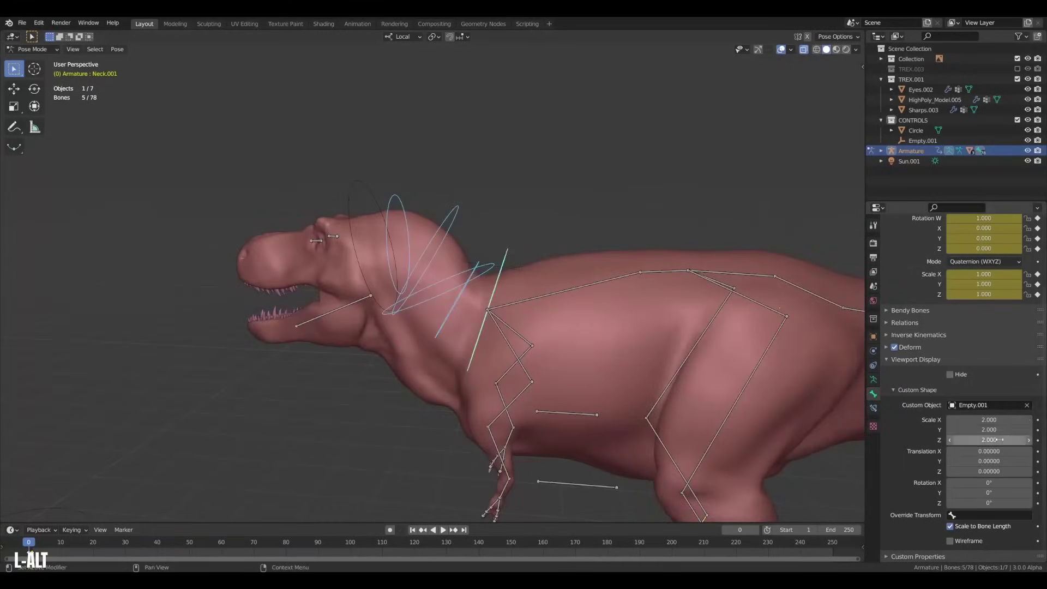
scroll(415, 316, down, 4)
middle_drag(137, 300, 392, 355)
key(alt+a)
shift+middle_drag(469, 305, 411, 310)
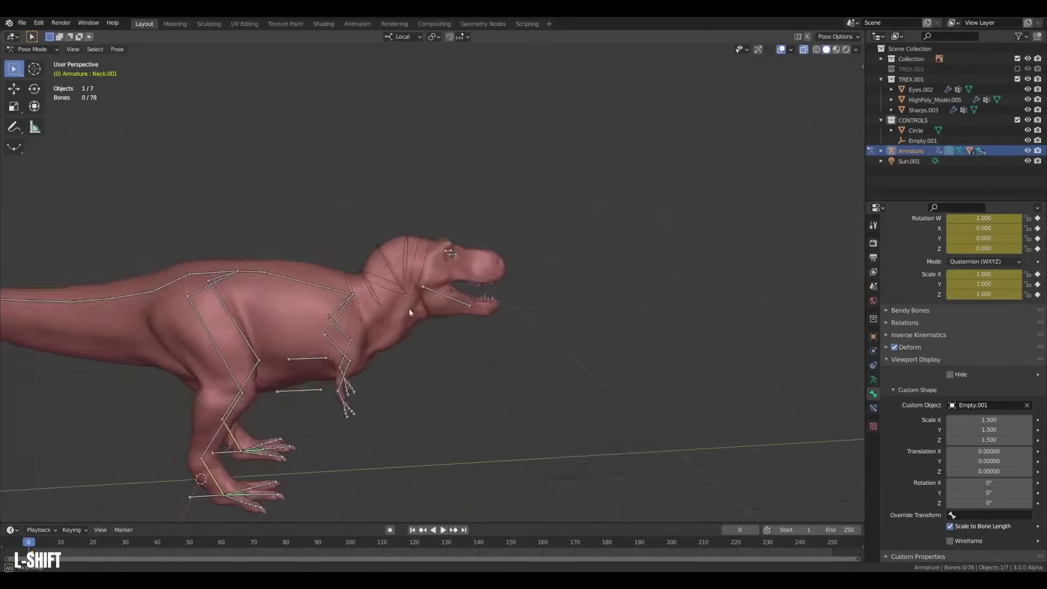
Assign Circle.001 as the custom shape of all ten tail bones, and leave Pose Mode.
key(KP_3)
scroll(411, 311, up, 5)
shift+middle_drag(354, 164, 390, 227)
drag(451, 182, 730, 280)
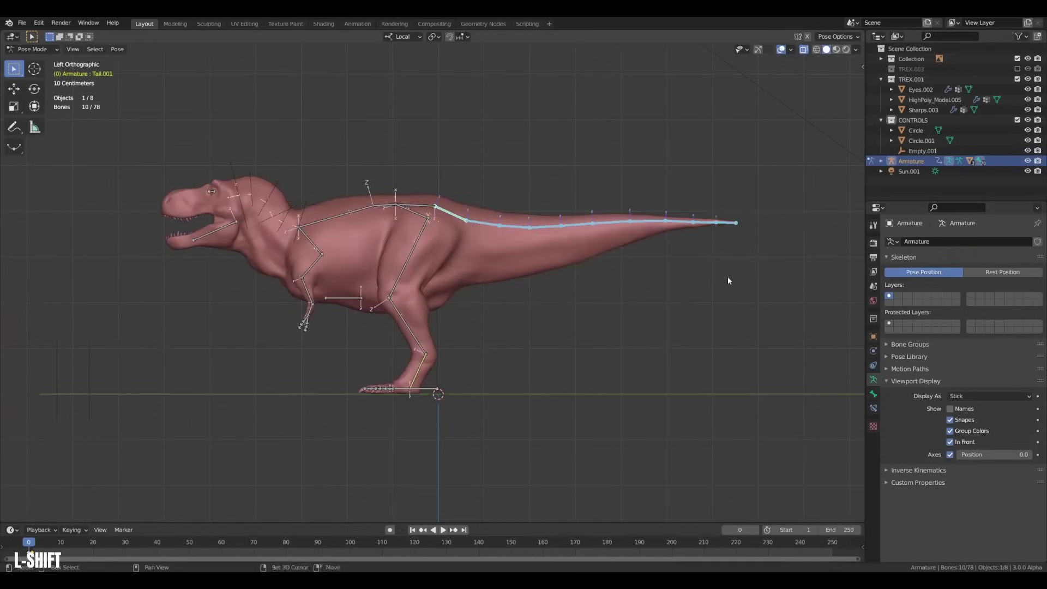
shift+middle_drag(727, 276, 692, 299)
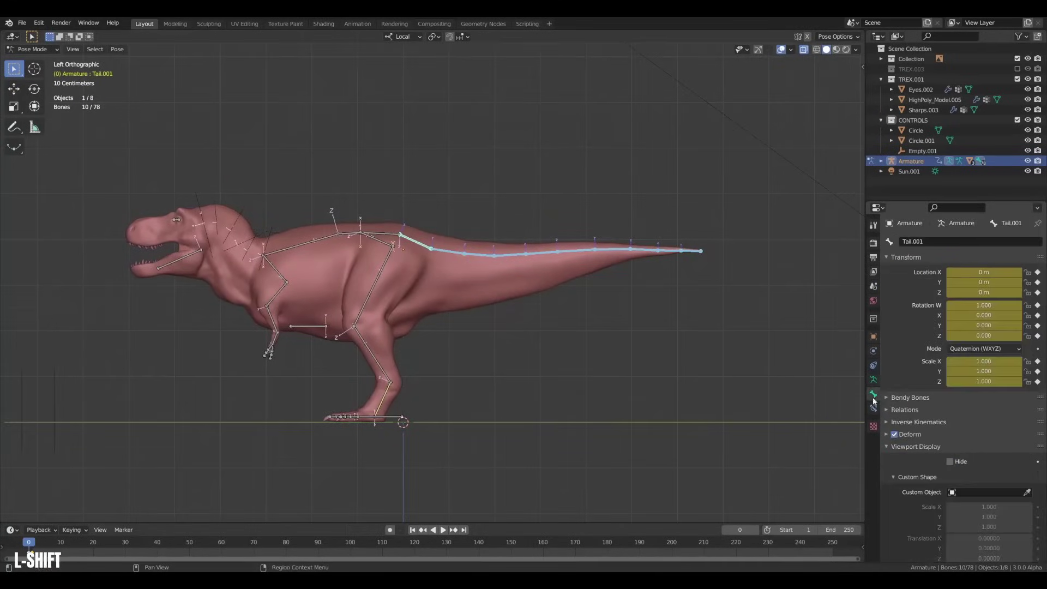
scroll(895, 468, down, 4)
alt+click(986, 410)
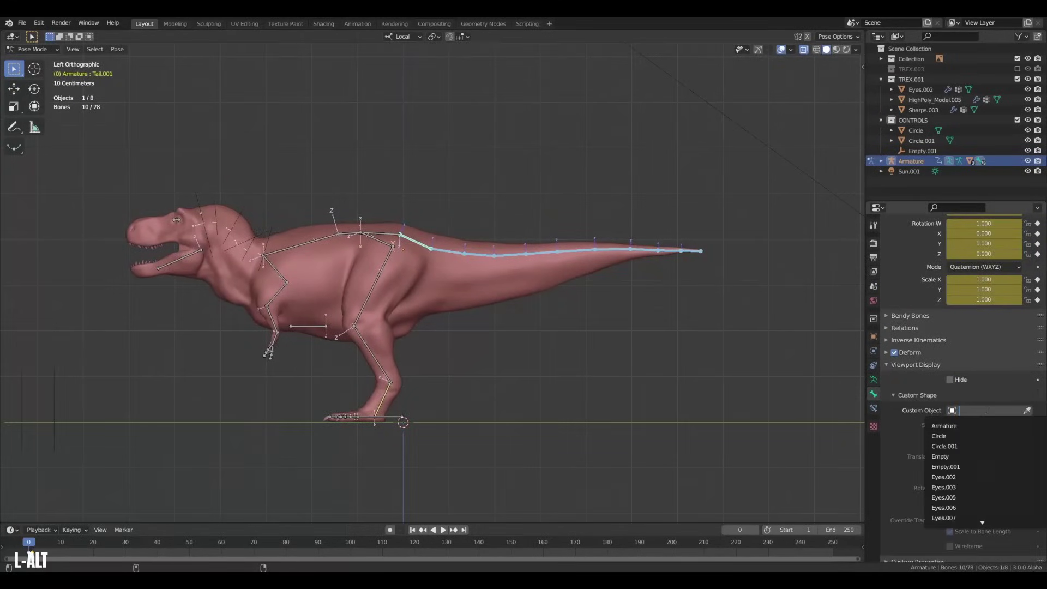
alt+click(943, 446)
middle_drag(627, 338, 659, 303)
key(ctrl+Tab)
click(657, 296)
key(Tab)
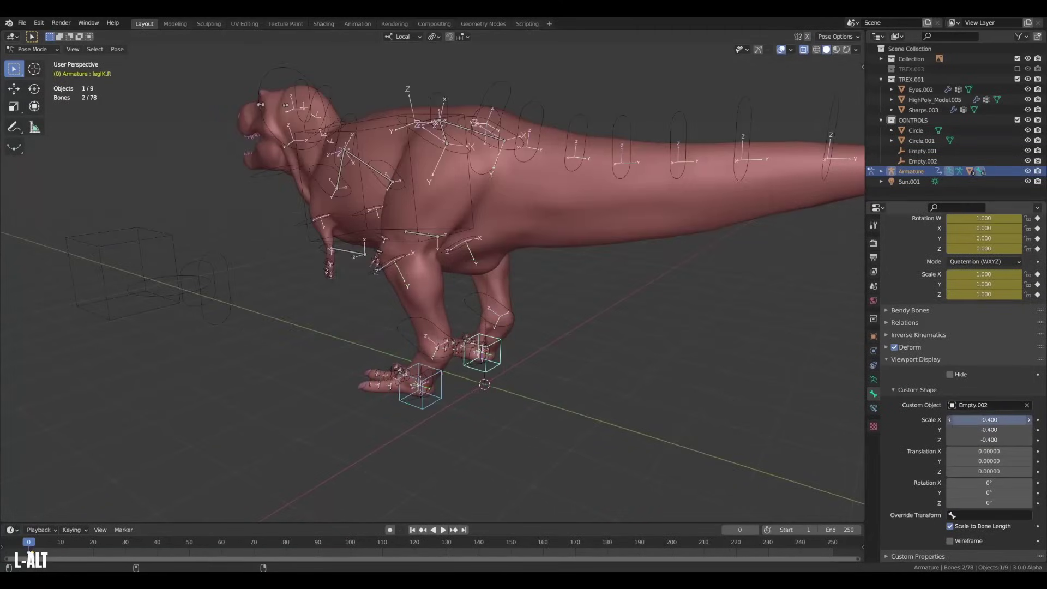
Deselect the foot IK controls, select the right knee pole bone legPT.R and rotate it freely.
key(alt+a)
middle_drag(396, 377, 688, 364)
shift+middle_drag(687, 364, 625, 395)
click(564, 300)
middle_drag(565, 300, 597, 361)
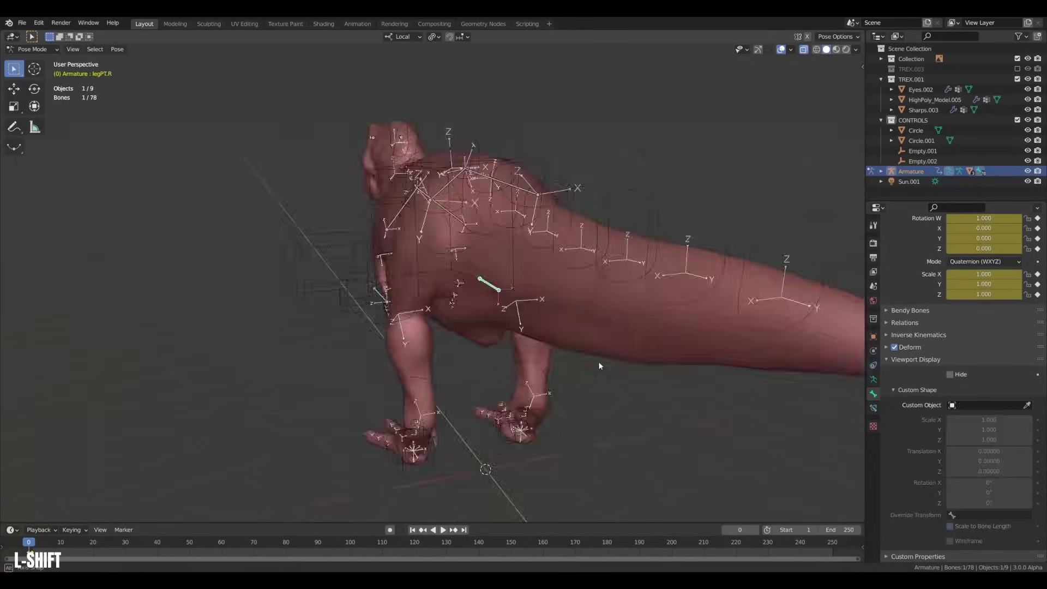
key(r)
key(r)
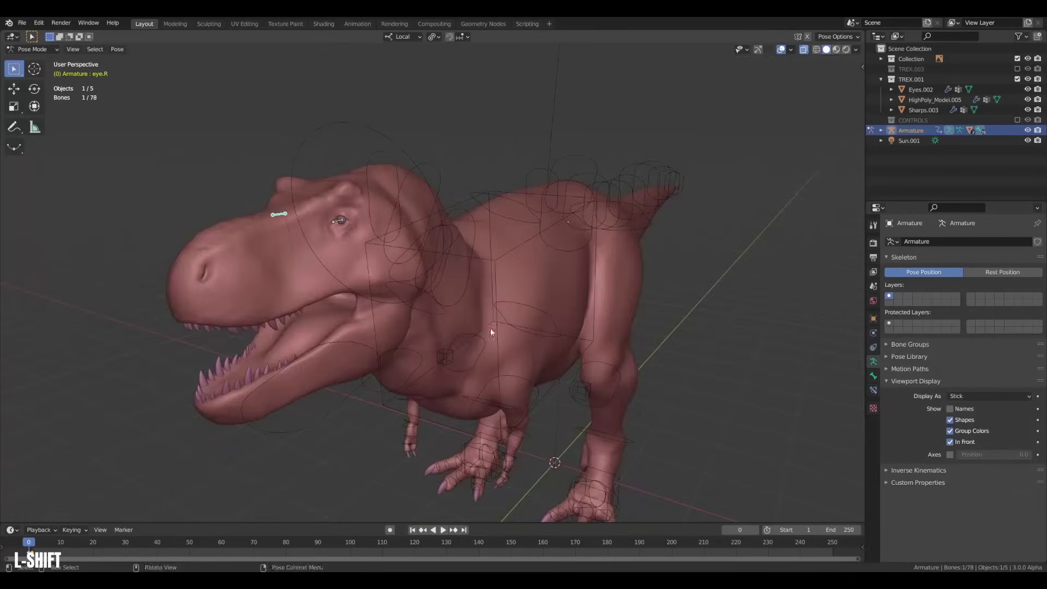
Select the nine control bones of the right arm, from the upper arm to the fingers, in Pose Mode.
key(ctrl+Tab)
middle_drag(489, 328, 626, 349)
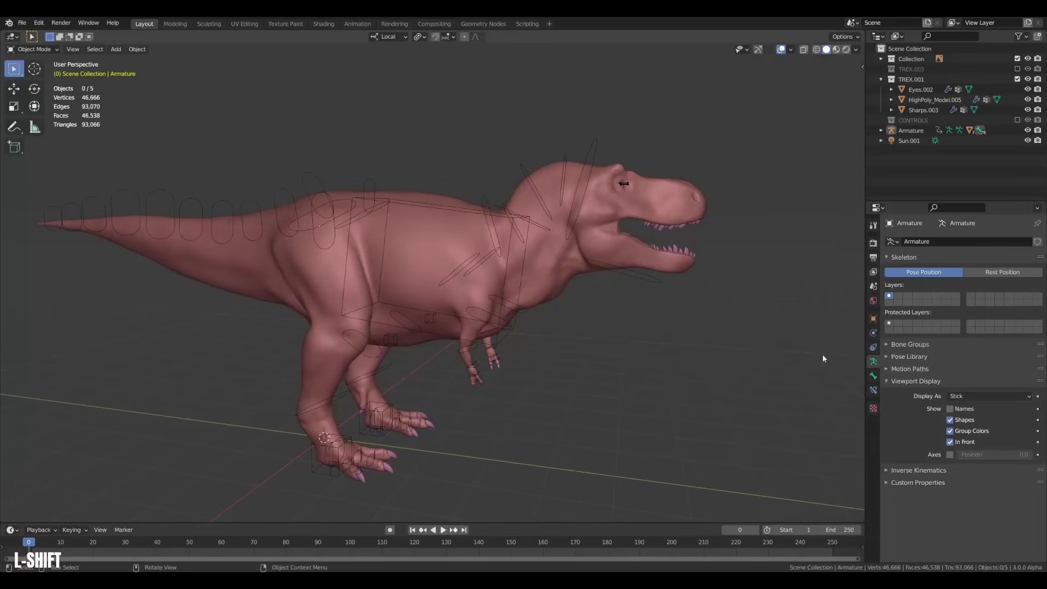
click(873, 375)
shift+click(412, 200)
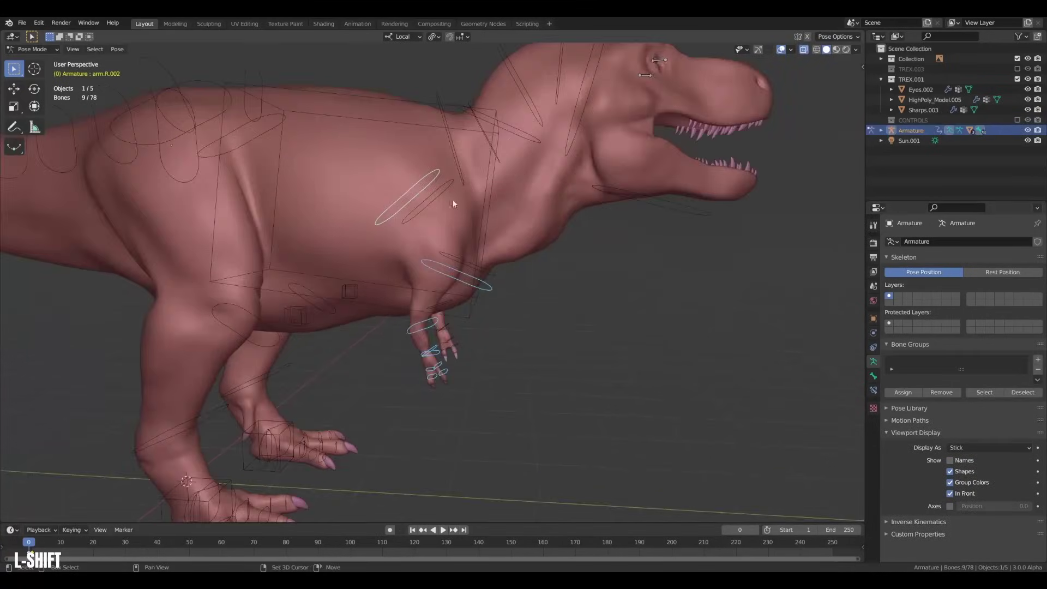
middle_drag(456, 301, 643, 316)
scroll(590, 362, up, 2)
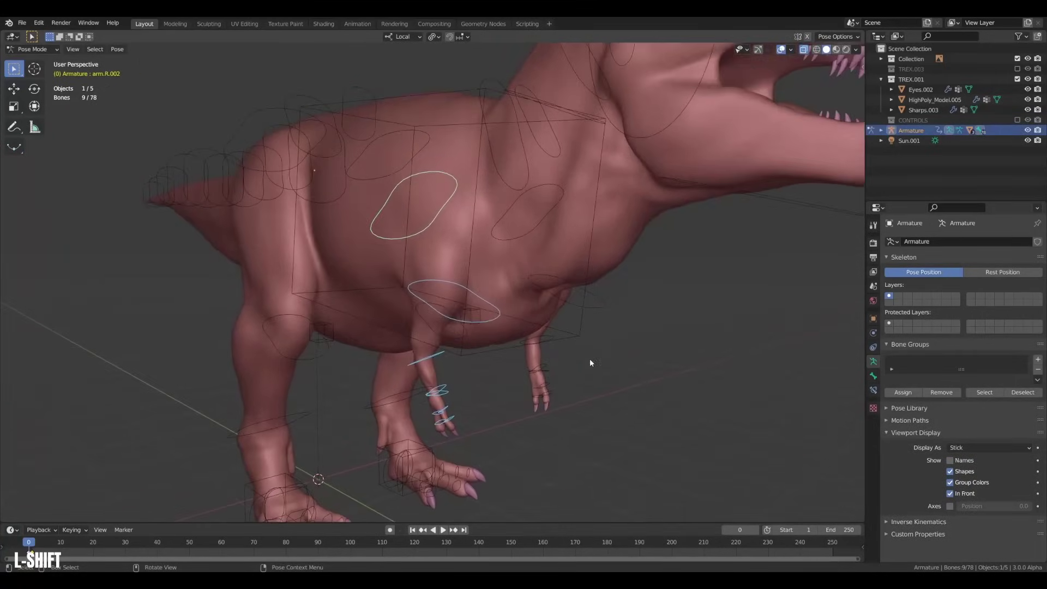
Create a bone group named RIGHT with the 01 - Theme Color Set and assign the right leg and foot bones to it.
click(1036, 360)
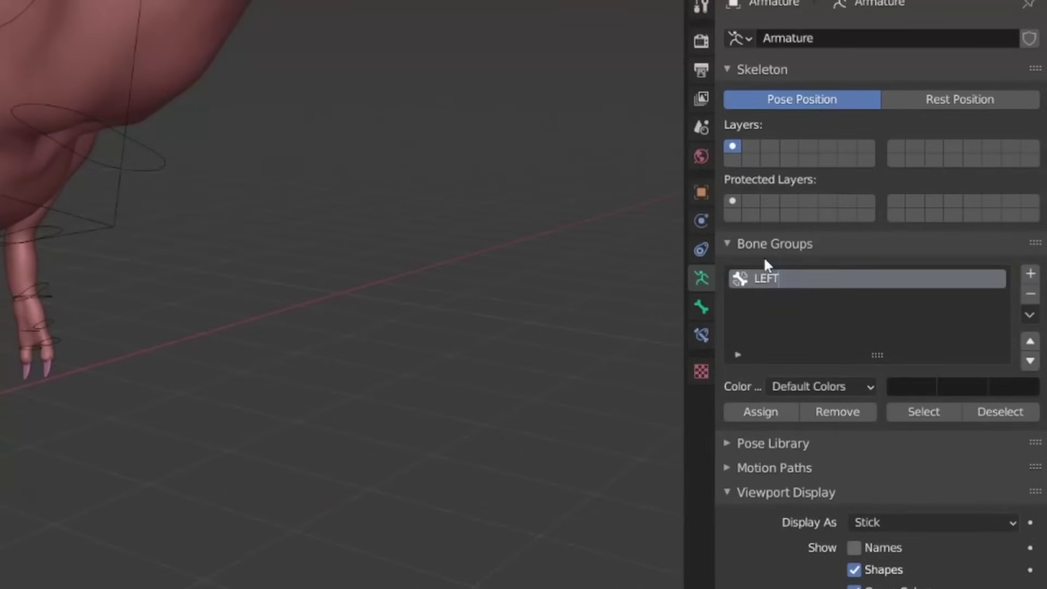
click(818, 386)
click(641, 432)
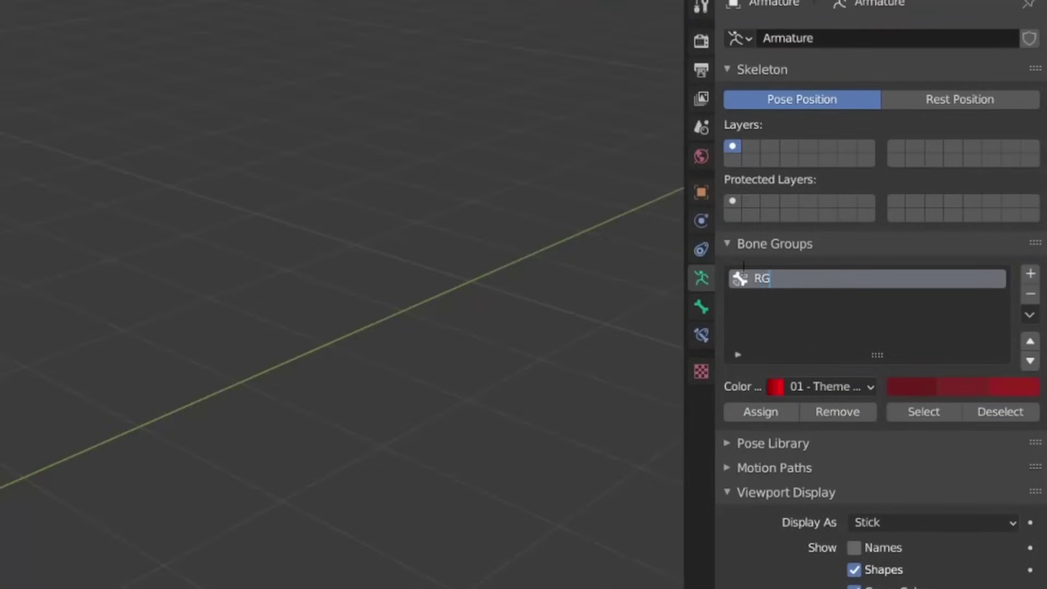
text(T)
key(Return)
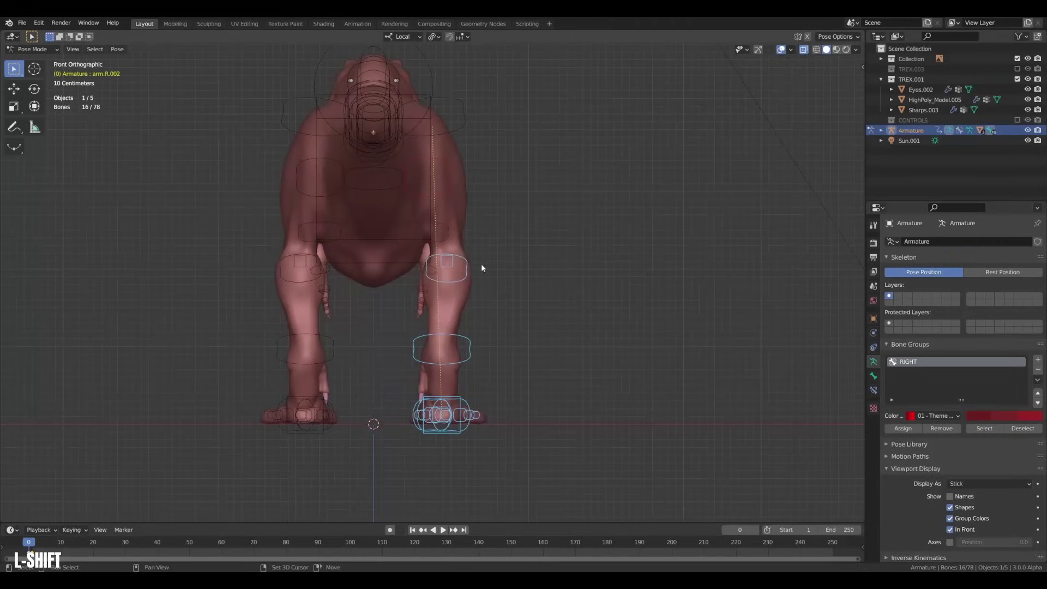
shift+middle_drag(482, 268, 498, 323)
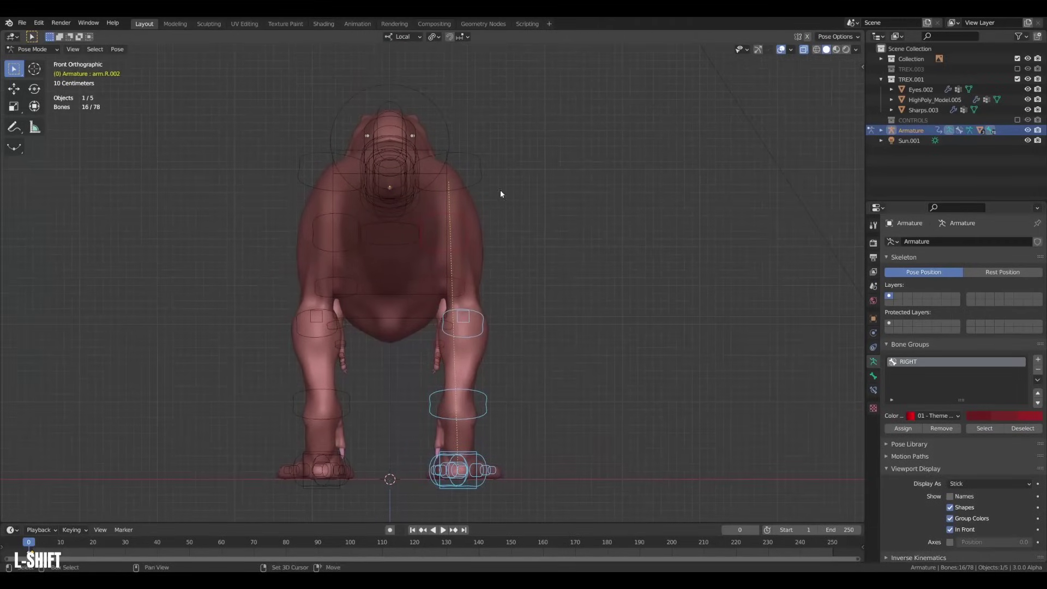
click(902, 428)
Create a bone group named LEFT with the 04 - Theme Color Set and assign the left arm, leg and foot bones to it.
middle_drag(463, 382, 260, 355)
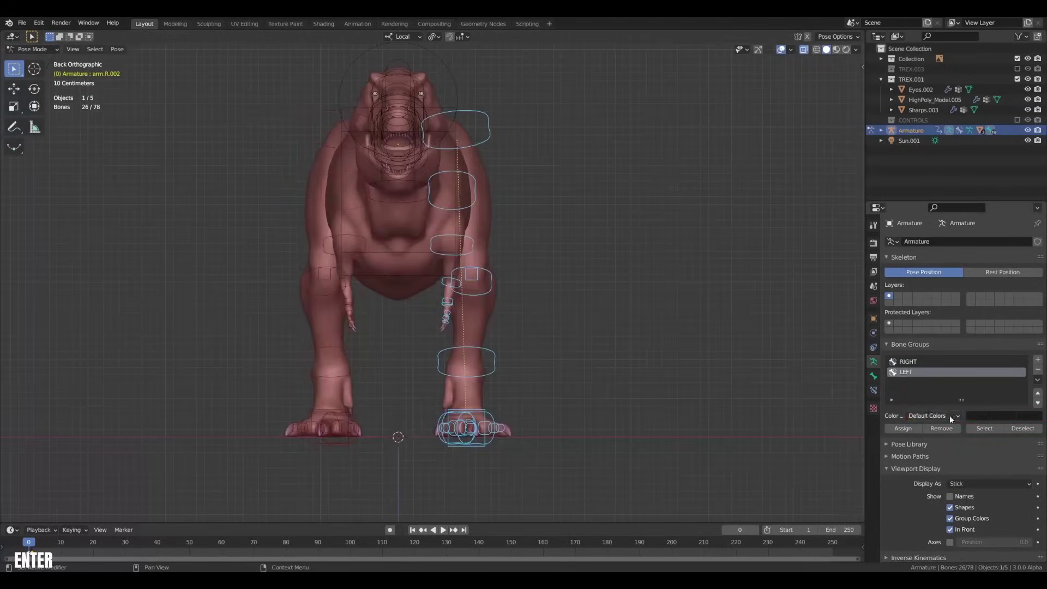
click(929, 415)
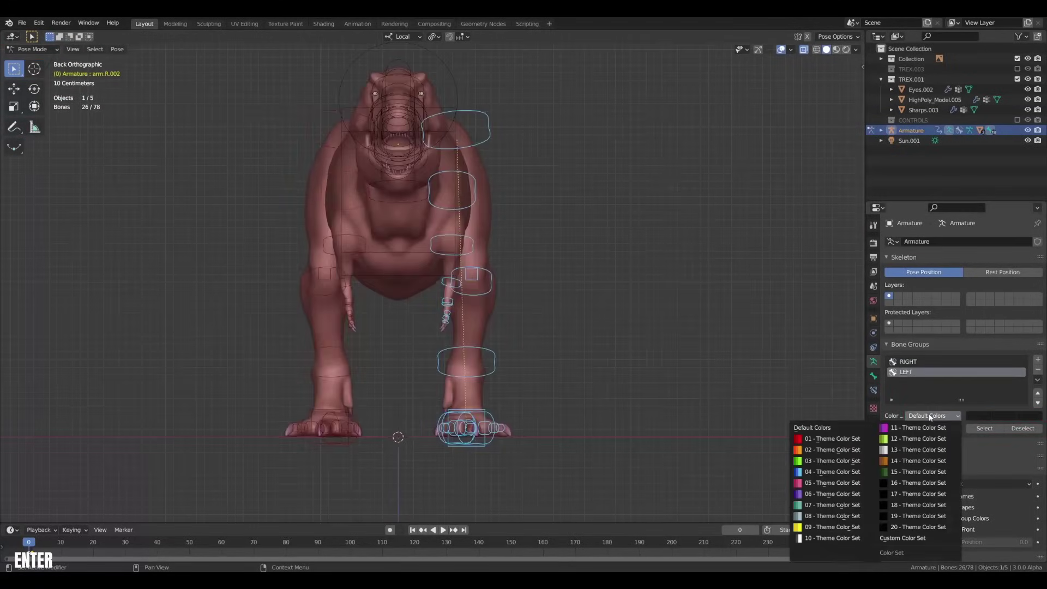
click(844, 472)
click(900, 429)
Rotate the jaw control bone to open the T-Rex's mouth and advance the timeline to frame 1.
middle_drag(572, 382, 577, 343)
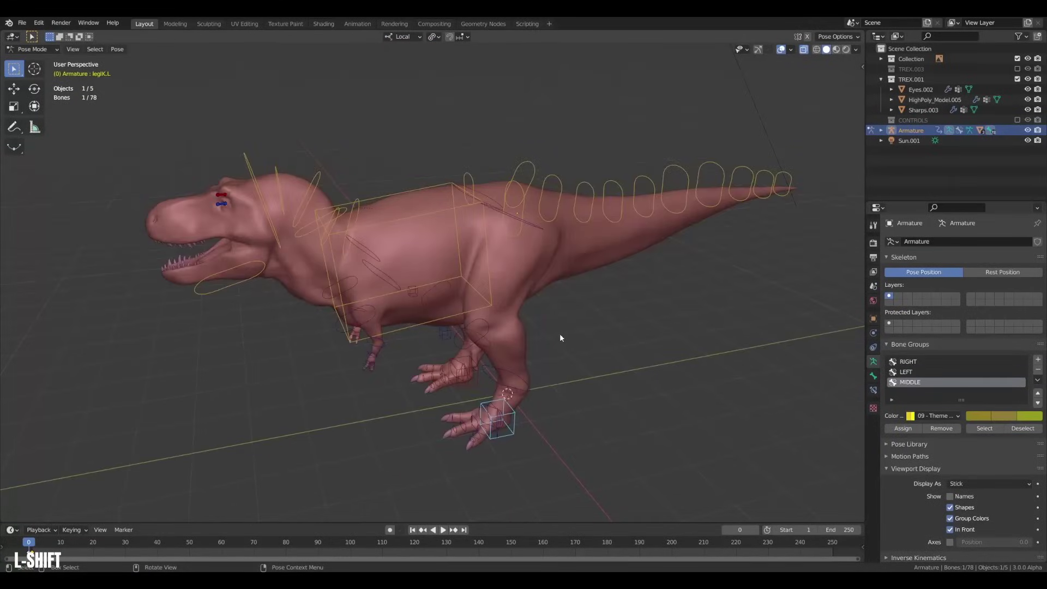
click(256, 283)
key(r)
key(Right)
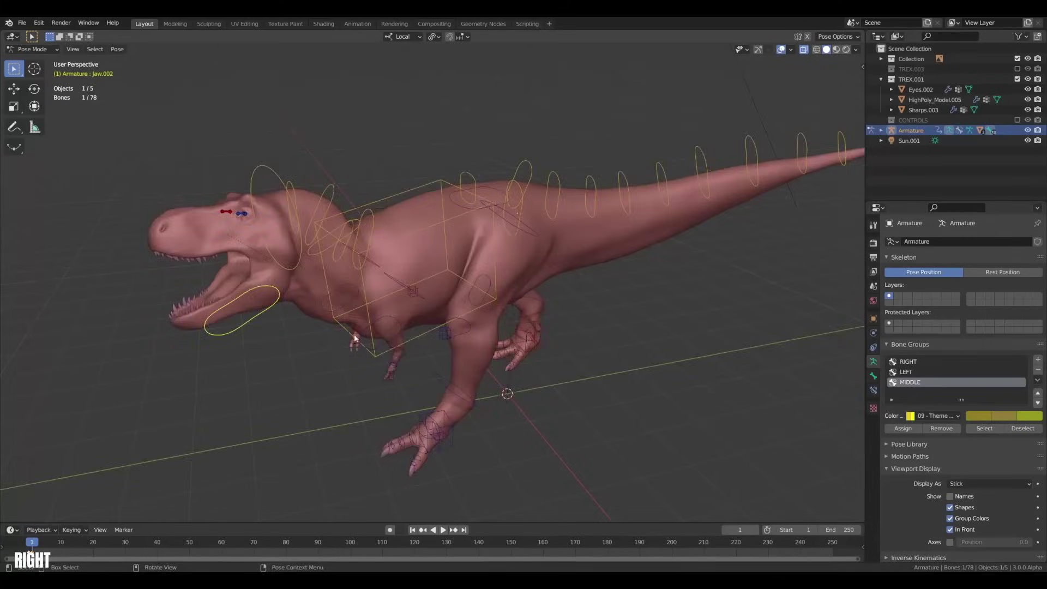
Switch the viewport to Material Preview shading and view the posed T-Rex.
middle_drag(354, 340, 444, 351)
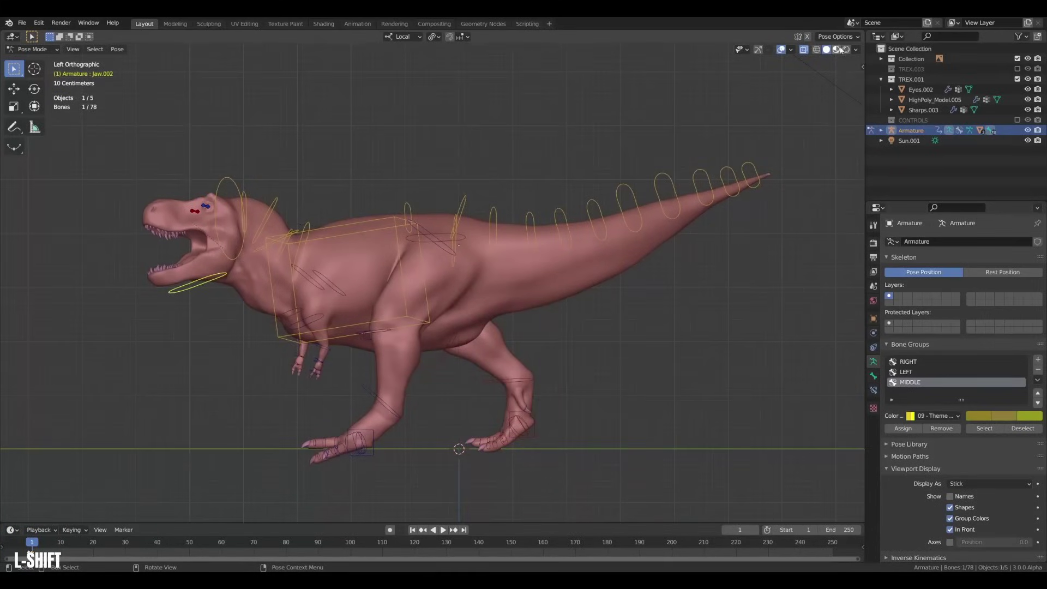
click(836, 49)
mouse_move(588, 329)
middle_down()
mouse_move(535, 322)
mouse_move(699, 166)
mouse_move(639, 248)
middle_up()
Move the HeadIK control bone freely in Pose Mode to test how the head and neck follow it.
key(g)
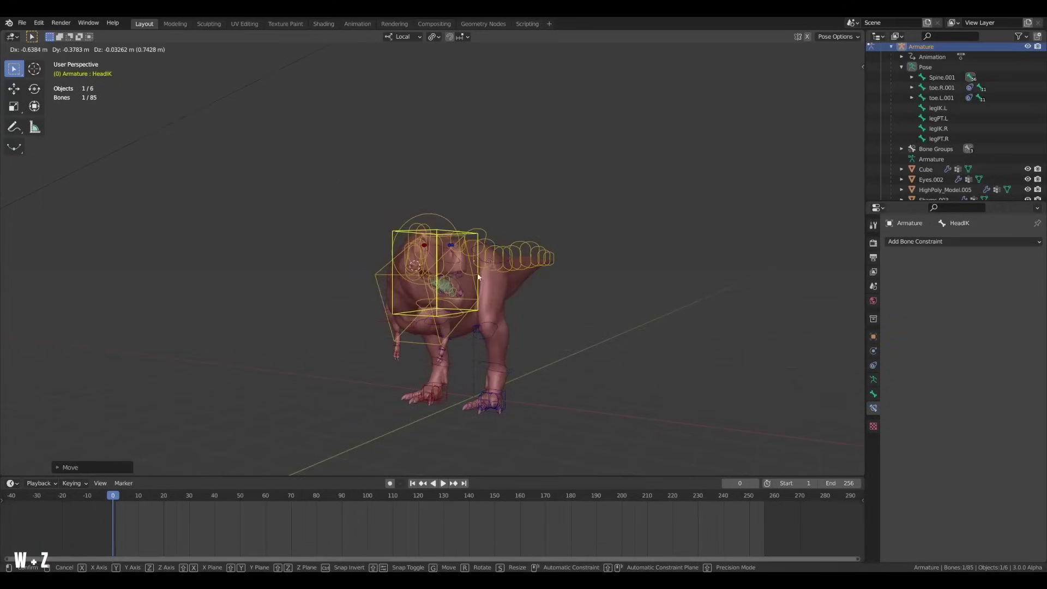
click(478, 277)
middle_drag(477, 277, 358, 274)
Play the T-Rex's walk animation and examine its motion in perspective and from the side.
key(shift+space)
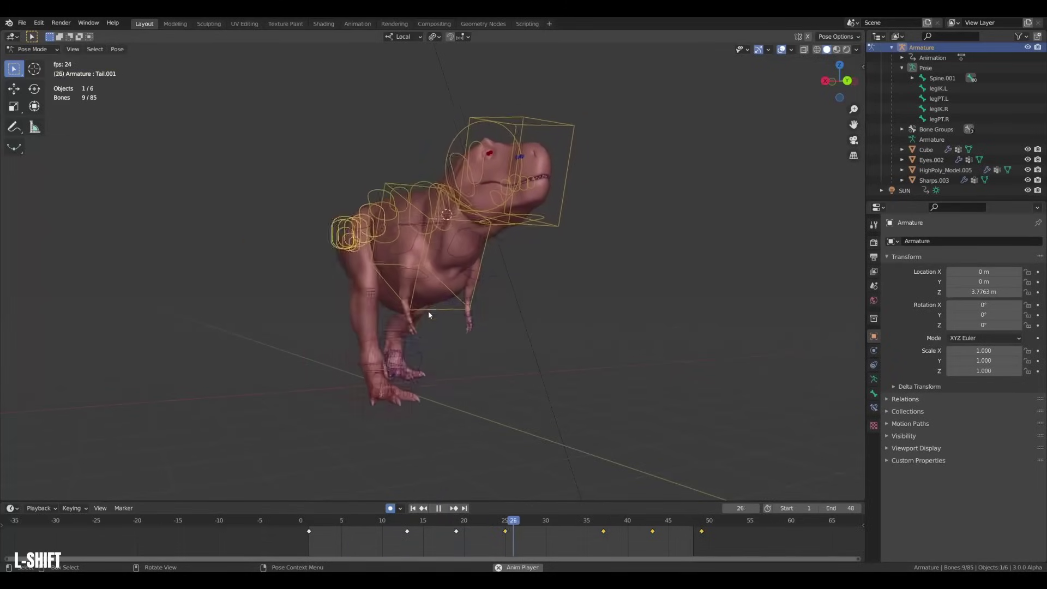
middle_drag(479, 374, 509, 389)
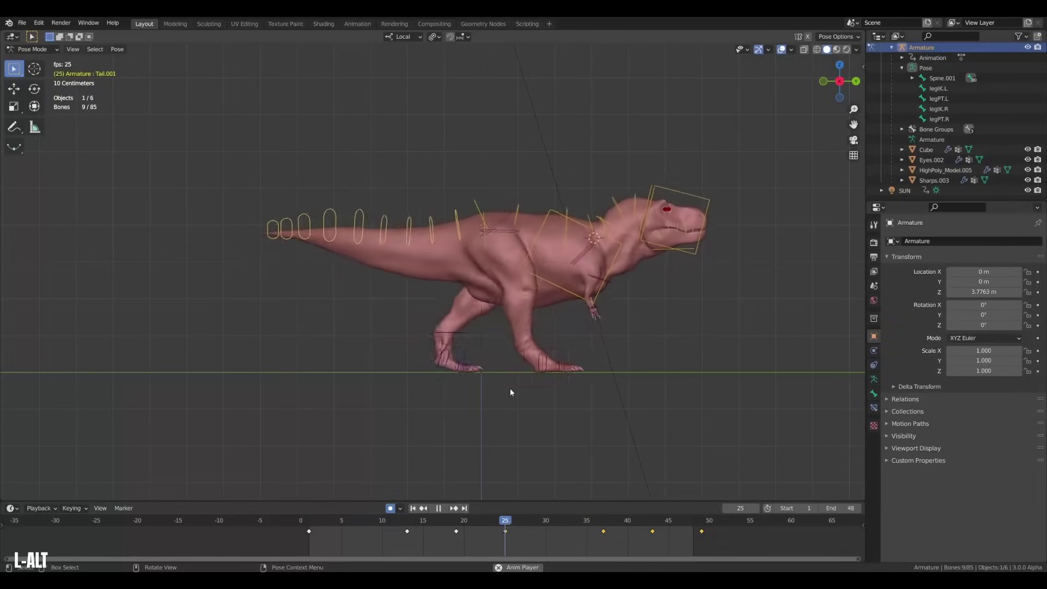
right_click(511, 388)
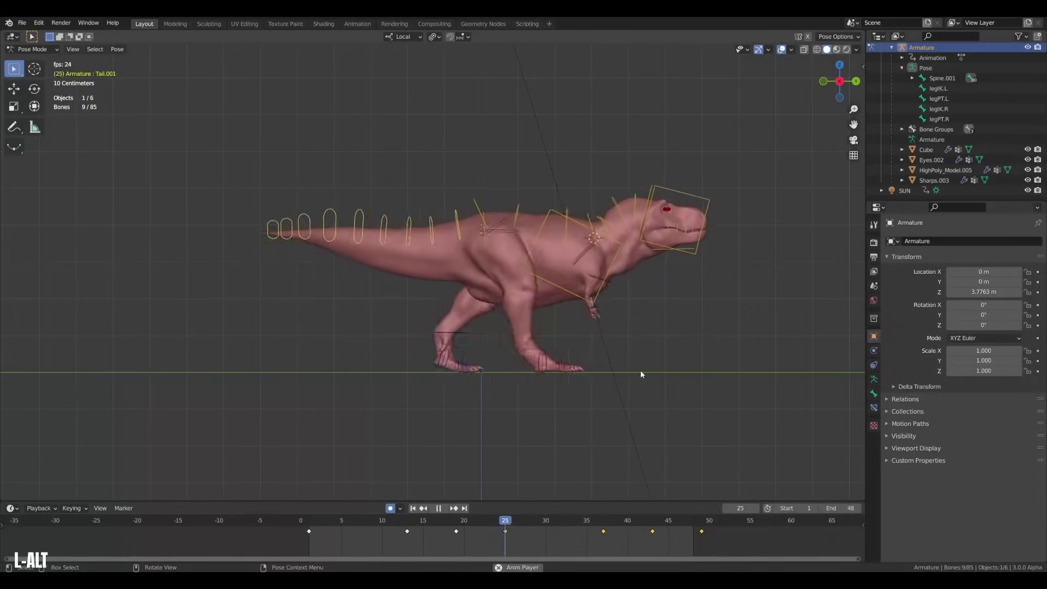